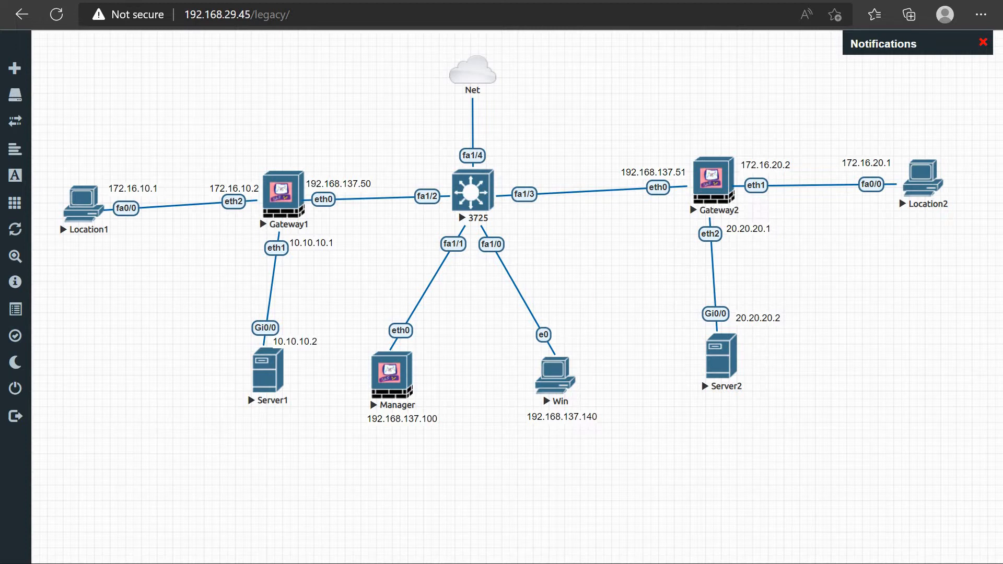
pyautogui.moveTo(187, 107); pyautogui.dragTo(165, 113)
pyautogui.moveTo(186, 72); pyautogui.dragTo(167, 98)
pyautogui.press('e')
# Mark Gateway1, Gateway2 and Manager with freehand check marks and outline each of the three nodes
pyautogui.moveTo(269, 154); pyautogui.dragTo(305, 147)
pyautogui.moveTo(708, 143); pyautogui.dragTo(742, 135)
pyautogui.moveTo(393, 434); pyautogui.dragTo(423, 422)
pyautogui.moveTo(380, 346)
pyautogui.mouseDown()
pyautogui.moveTo(351, 418)
pyautogui.moveTo(381, 453)
pyautogui.moveTo(437, 440)
pyautogui.moveTo(445, 373)
pyautogui.moveTo(422, 344)
pyautogui.mouseUp()
pyautogui.moveTo(315, 149)
pyautogui.mouseDown()
pyautogui.moveTo(261, 157)
pyautogui.moveTo(260, 253)
pyautogui.moveTo(304, 250)
pyautogui.mouseUp()
pyautogui.moveTo(300, 148); pyautogui.dragTo(295, 143)
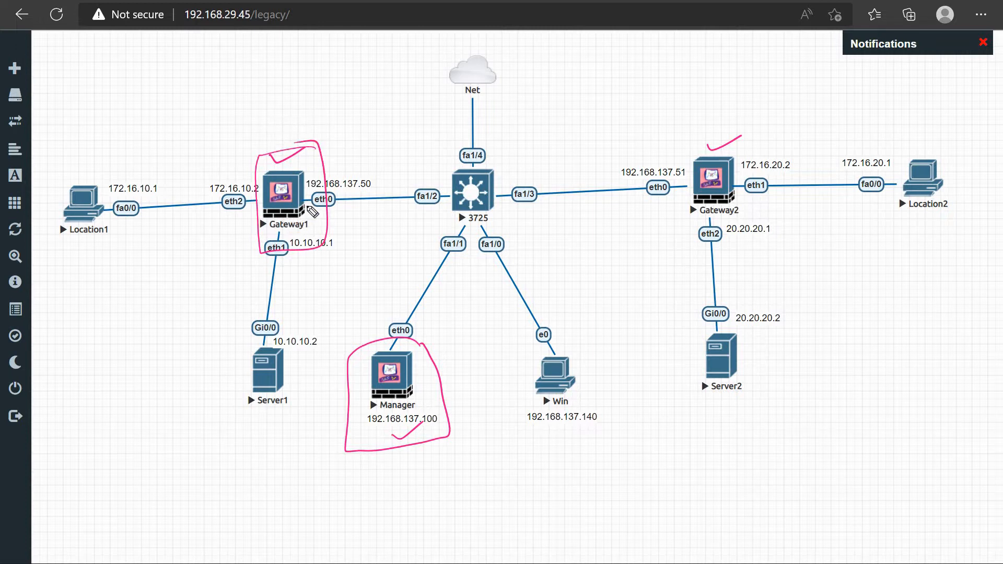
pyautogui.moveTo(680, 146); pyautogui.dragTo(682, 224)
pyautogui.moveTo(677, 143)
pyautogui.mouseDown()
pyautogui.moveTo(742, 141)
pyautogui.moveTo(753, 228)
pyautogui.moveTo(683, 225)
pyautogui.mouseUp()
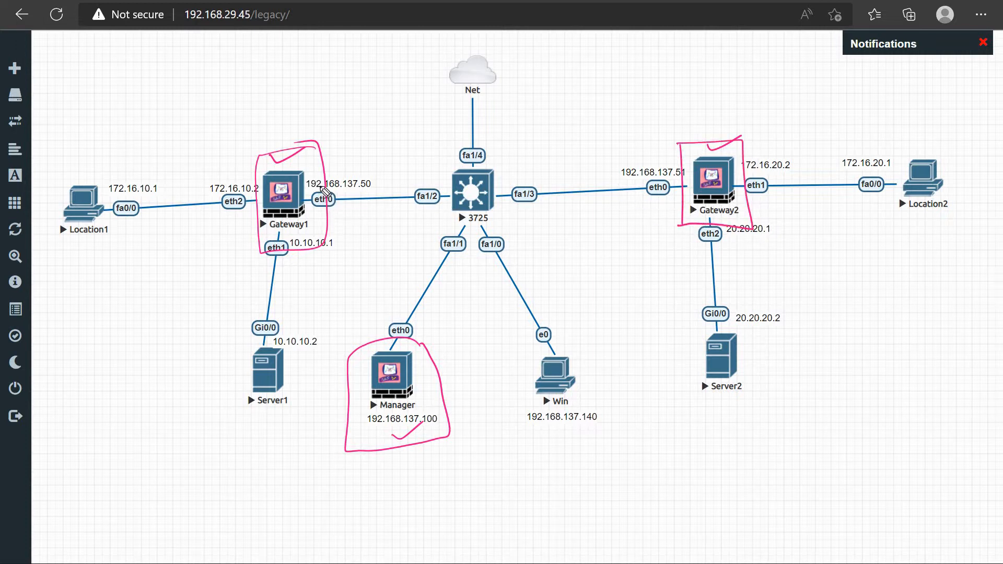
# Draw curved arrows from Gateway1 and Gateway2 toward Manager, plus one from Gateway1 to the empty area below Location1
pyautogui.moveTo(430, 166)
pyautogui.mouseDown()
pyautogui.moveTo(436, 251)
pyautogui.moveTo(409, 317)
pyautogui.mouseUp()
pyautogui.moveTo(562, 184)
pyautogui.mouseDown()
pyautogui.moveTo(461, 318)
pyautogui.moveTo(489, 289)
pyautogui.mouseUp()
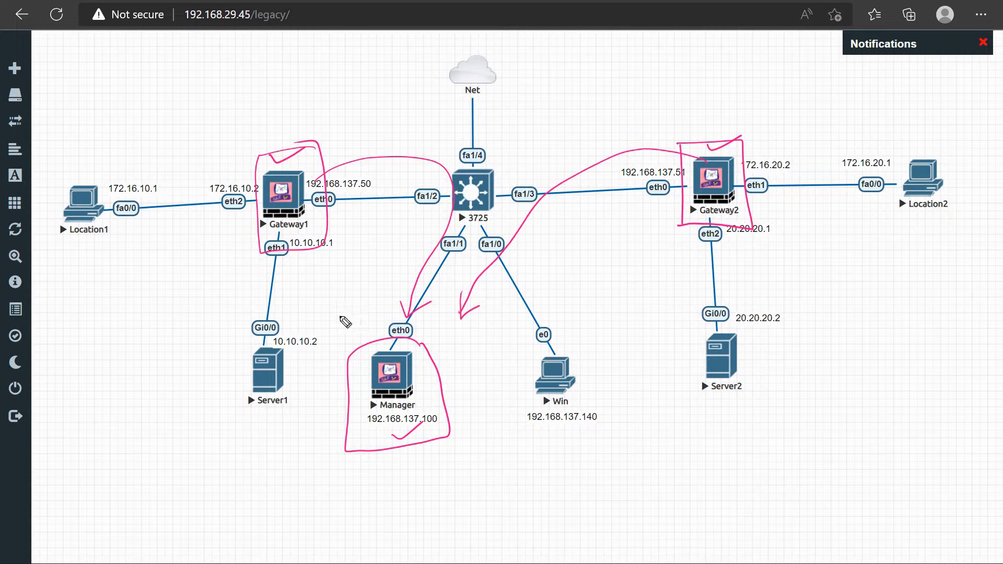
pyautogui.moveTo(265, 215)
pyautogui.mouseDown()
pyautogui.moveTo(157, 278)
pyautogui.moveTo(179, 273)
pyautogui.mouseUp()
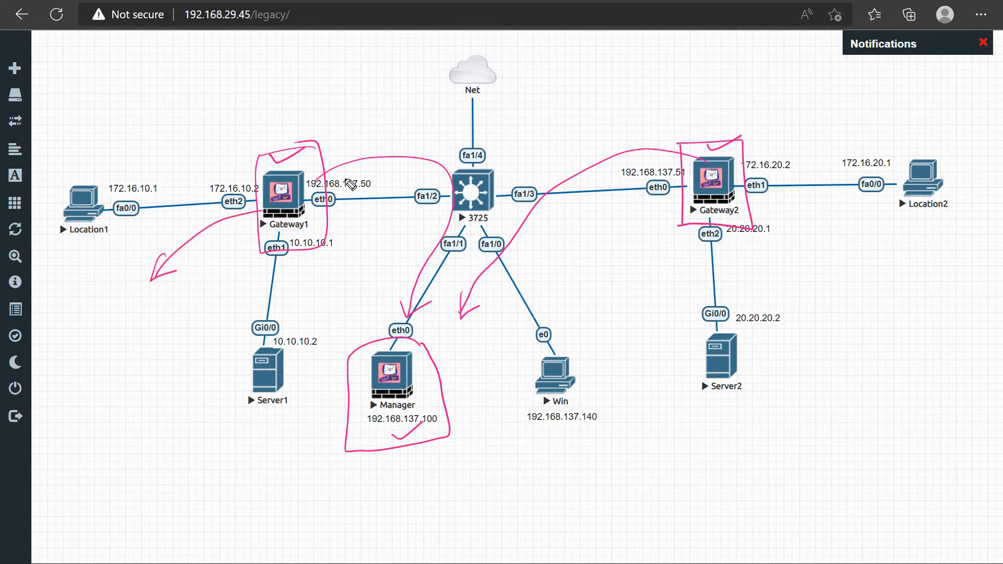
# Circle Gateway1's eth0 interface with an arrow pointing at it, and retrace the arrow leading from Gateway1 toward the area below Location1
pyautogui.moveTo(348, 178); pyautogui.dragTo(331, 173)
pyautogui.moveTo(365, 119); pyautogui.dragTo(332, 174)
pyautogui.moveTo(329, 162); pyautogui.dragTo(356, 170)
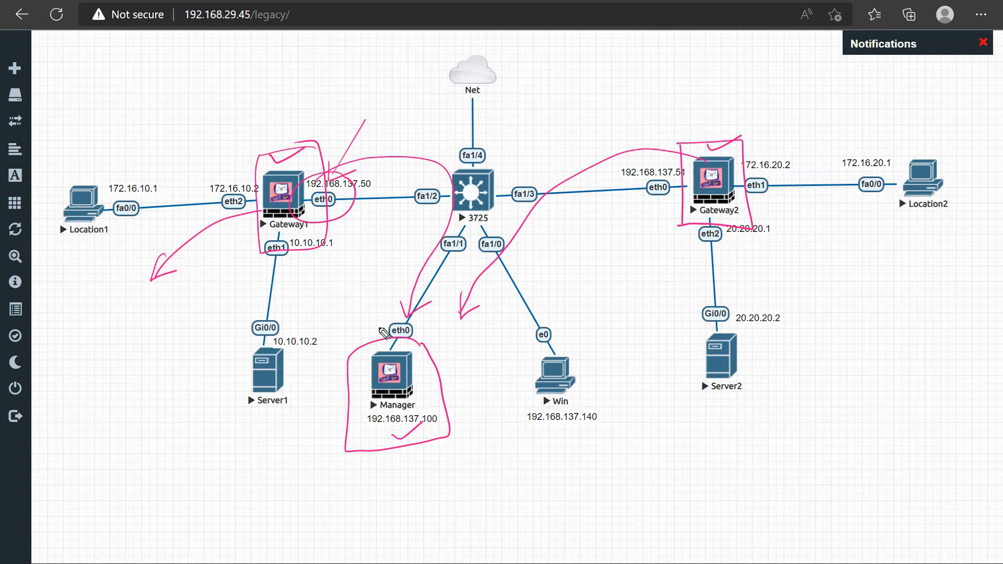
pyautogui.moveTo(393, 335); pyautogui.dragTo(359, 344)
pyautogui.moveTo(261, 201); pyautogui.dragTo(255, 203)
pyautogui.moveTo(167, 255); pyautogui.dragTo(159, 272)
pyautogui.moveTo(180, 227)
pyautogui.mouseDown()
pyautogui.moveTo(184, 262)
pyautogui.moveTo(197, 255)
pyautogui.mouseUp()
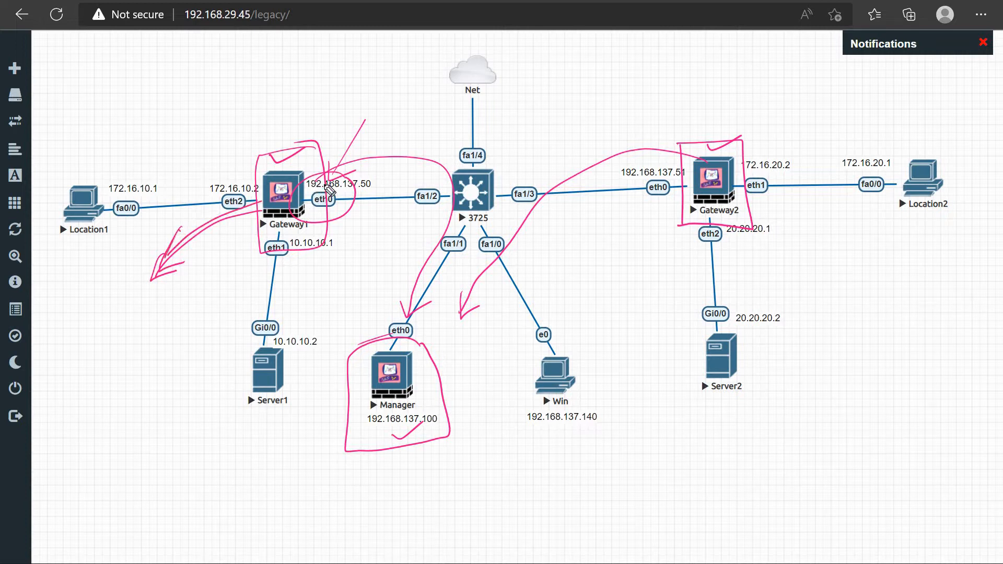
pyautogui.moveTo(345, 176)
pyautogui.mouseDown()
pyautogui.moveTo(353, 202)
pyautogui.moveTo(340, 174)
pyautogui.moveTo(387, 198)
pyautogui.mouseUp()
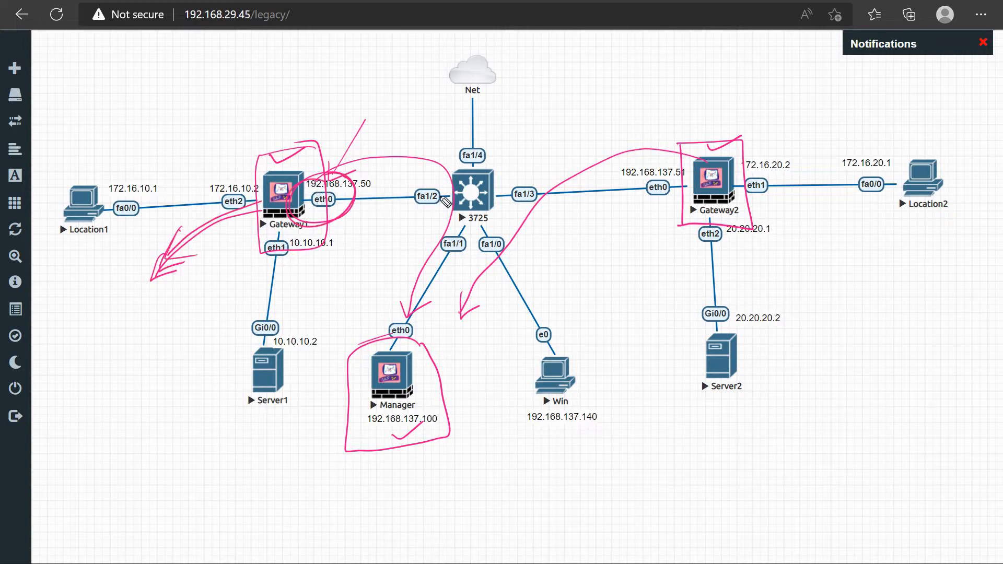
# Trace the path through the 3725 switch to Net, label it "Internet", and clear all annotations
pyautogui.moveTo(471, 197)
pyautogui.mouseDown()
pyautogui.moveTo(472, 81)
pyautogui.moveTo(517, 58)
pyautogui.mouseUp()
pyautogui.moveTo(508, 58); pyautogui.dragTo(514, 77)
pyautogui.moveTo(523, 65)
pyautogui.mouseDown()
pyautogui.moveTo(533, 73)
pyautogui.moveTo(542, 51)
pyautogui.moveTo(546, 73)
pyautogui.moveTo(592, 66)
pyautogui.mouseUp()
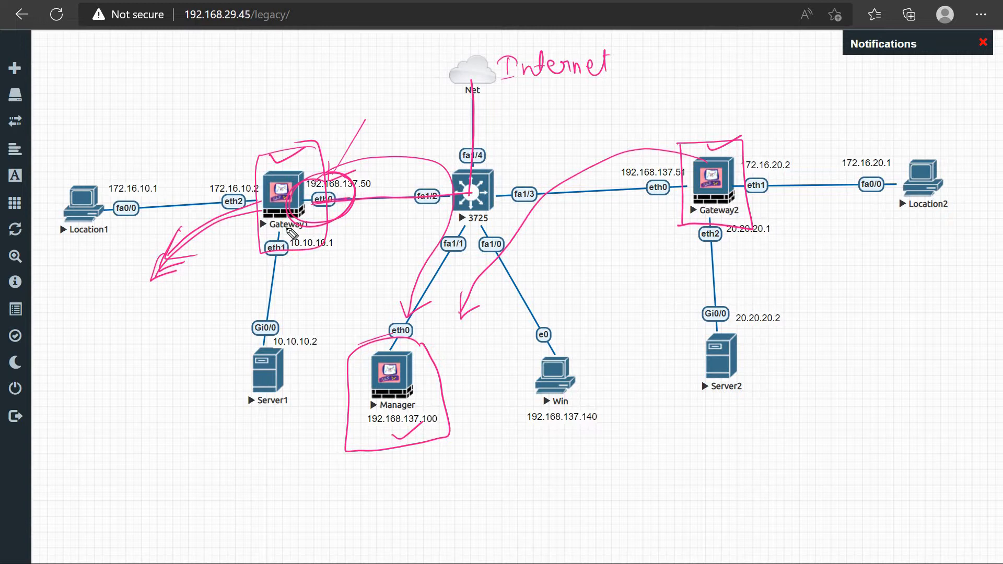
pyautogui.press('e')
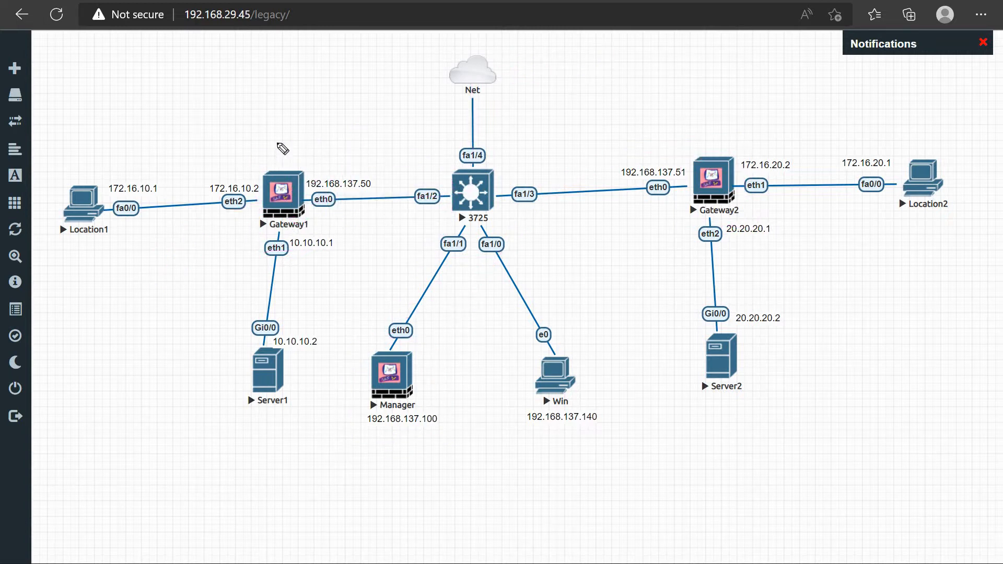
# Write a circled 1 above Gateway1 and a circled 2 above Gateway2
pyautogui.moveTo(284, 129); pyautogui.dragTo(283, 151)
pyautogui.moveTo(285, 122)
pyautogui.mouseDown()
pyautogui.moveTo(292, 156)
pyautogui.moveTo(284, 114)
pyautogui.mouseUp()
pyautogui.moveTo(689, 109); pyautogui.dragTo(711, 127)
pyautogui.moveTo(703, 95)
pyautogui.mouseDown()
pyautogui.moveTo(679, 99)
pyautogui.moveTo(702, 94)
pyautogui.mouseUp()
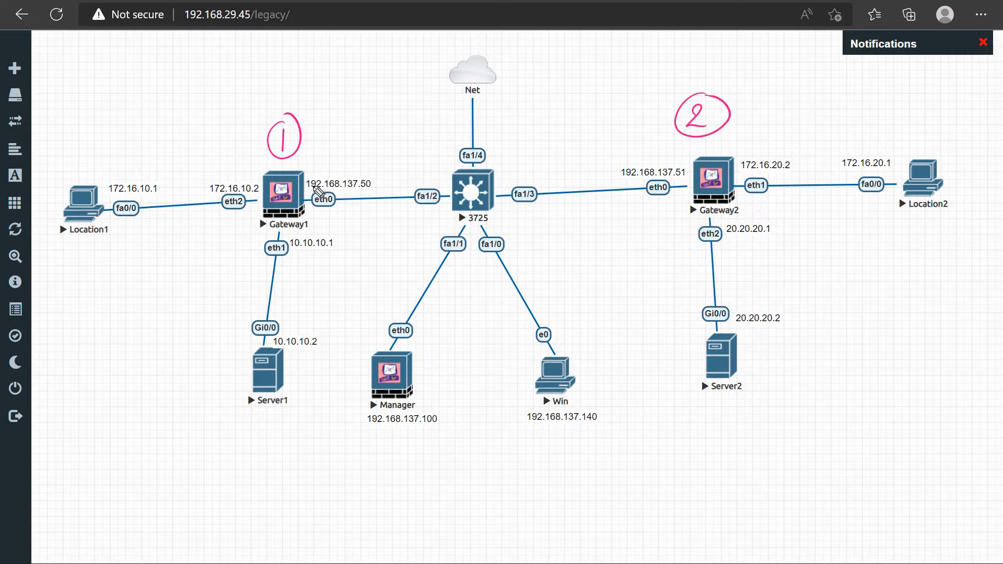
# Draw a loop around the connection between Gateway1 and Gateway2 and label it "ISP Link"
pyautogui.moveTo(314, 191)
pyautogui.mouseDown()
pyautogui.moveTo(392, 174)
pyautogui.moveTo(626, 166)
pyautogui.mouseUp()
pyautogui.moveTo(524, 138)
pyautogui.mouseDown()
pyautogui.moveTo(522, 159)
pyautogui.moveTo(533, 141)
pyautogui.mouseUp()
pyautogui.moveTo(513, 162)
pyautogui.mouseDown()
pyautogui.moveTo(551, 139)
pyautogui.moveTo(538, 157)
pyautogui.moveTo(560, 157)
pyautogui.mouseUp()
pyautogui.moveTo(560, 137)
pyautogui.mouseDown()
pyautogui.moveTo(587, 184)
pyautogui.moveTo(573, 160)
pyautogui.mouseUp()
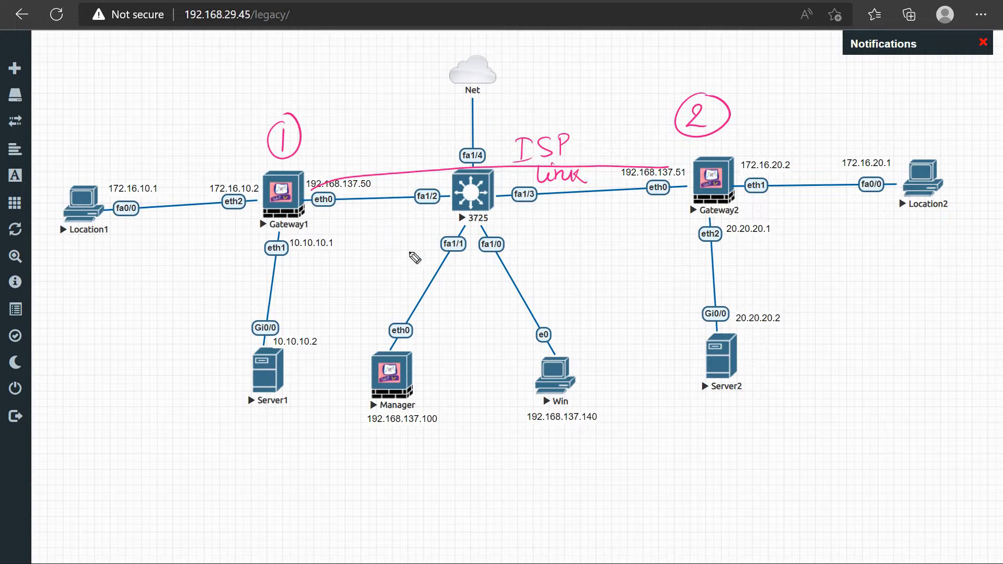
pyautogui.moveTo(375, 213)
pyautogui.mouseDown()
pyautogui.moveTo(534, 214)
pyautogui.moveTo(669, 182)
pyautogui.moveTo(630, 167)
pyautogui.mouseUp()
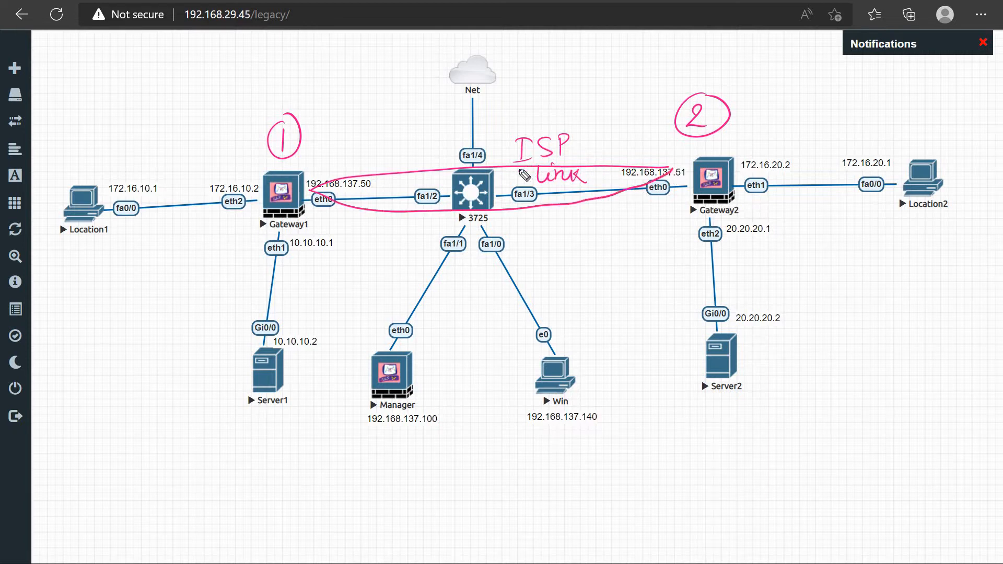
# Label the gateway connection "Untrust" with an underline, and draw a curve between both gateways labelled "VPN tunnel"
pyautogui.moveTo(534, 222)
pyautogui.mouseDown()
pyautogui.moveTo(534, 230)
pyautogui.moveTo(614, 217)
pyautogui.moveTo(544, 255)
pyautogui.moveTo(609, 236)
pyautogui.mouseUp()
pyautogui.moveTo(529, 254); pyautogui.dragTo(619, 248)
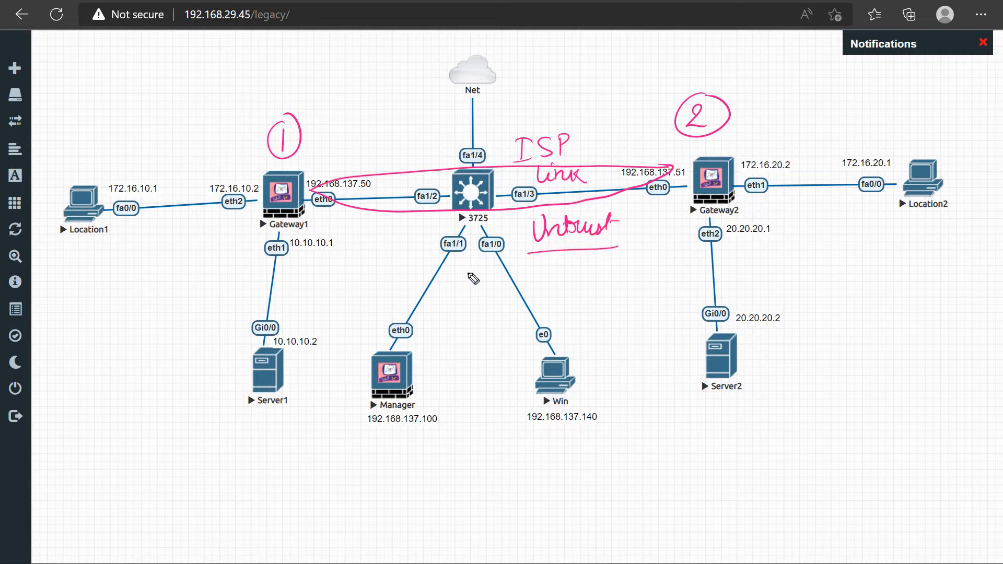
pyautogui.moveTo(316, 218)
pyautogui.mouseDown()
pyautogui.moveTo(533, 275)
pyautogui.moveTo(649, 203)
pyautogui.mouseUp()
pyautogui.moveTo(490, 288)
pyautogui.mouseDown()
pyautogui.moveTo(570, 289)
pyautogui.moveTo(615, 306)
pyautogui.moveTo(607, 296)
pyautogui.mouseUp()
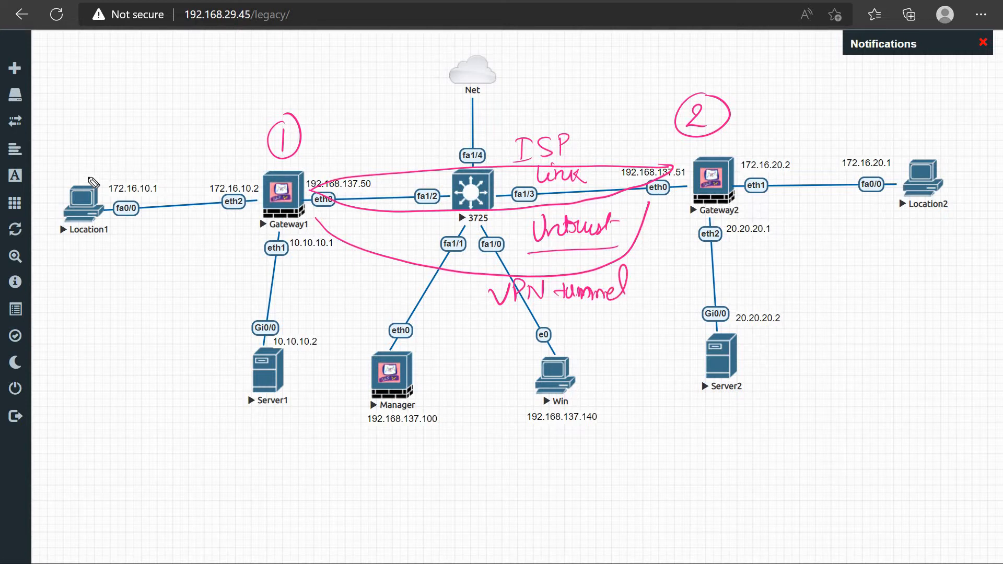
# Circle Location1 and link it to Gateway1, and circle Server2 with a circled "DMZ" label beside it
pyautogui.moveTo(97, 178)
pyautogui.mouseDown()
pyautogui.moveTo(54, 237)
pyautogui.moveTo(152, 202)
pyautogui.moveTo(104, 169)
pyautogui.moveTo(118, 161)
pyautogui.mouseUp()
pyautogui.click(133, 141)
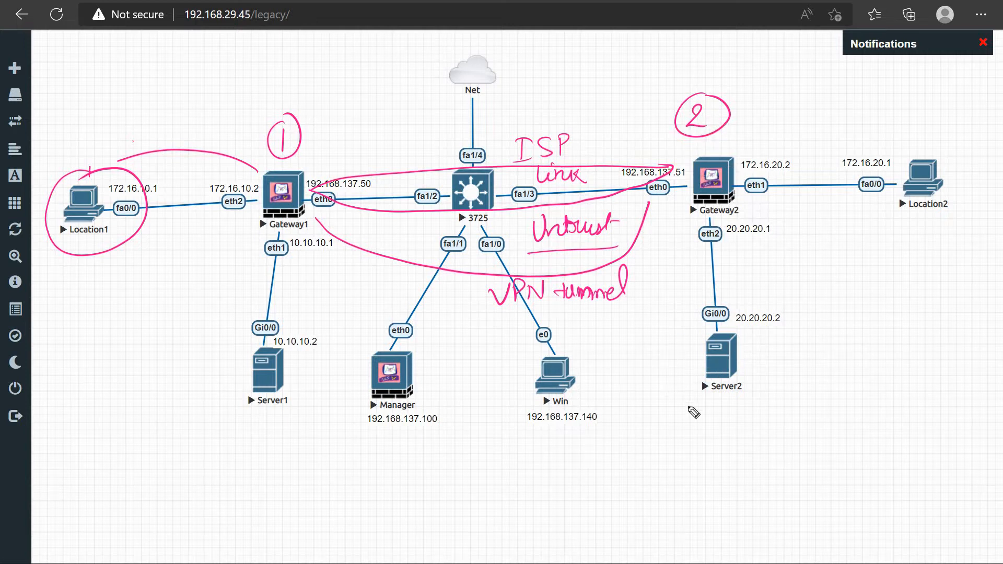
pyautogui.moveTo(717, 329)
pyautogui.mouseDown()
pyautogui.moveTo(679, 403)
pyautogui.moveTo(734, 338)
pyautogui.moveTo(773, 367)
pyautogui.moveTo(818, 366)
pyautogui.mouseUp()
pyautogui.moveTo(826, 347)
pyautogui.mouseDown()
pyautogui.moveTo(840, 362)
pyautogui.moveTo(758, 361)
pyautogui.moveTo(852, 339)
pyautogui.mouseUp()
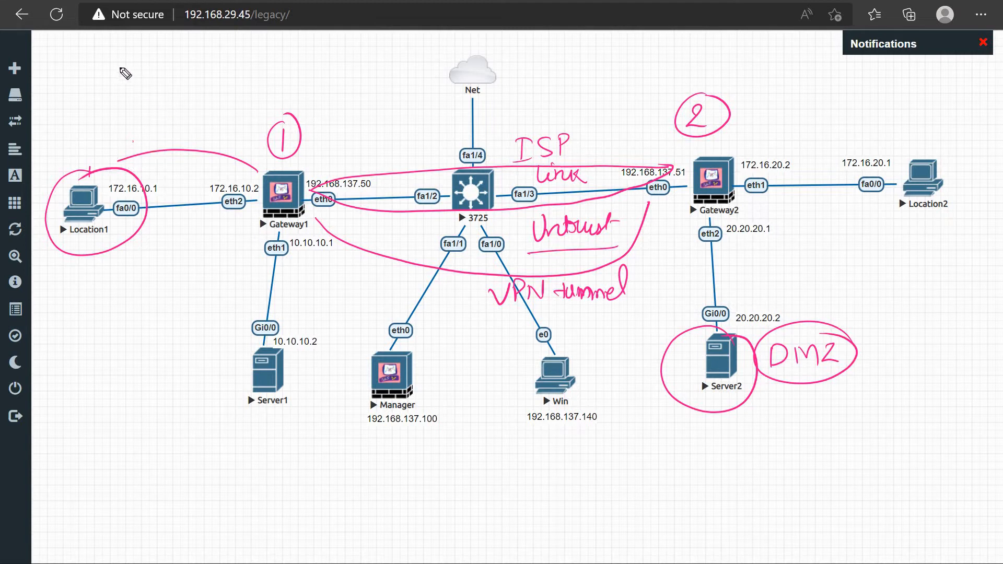
# Draw a boundary arc through each gateway, labelling the Gateway1 side "Org" and the Gateway2 side "Location"
pyautogui.moveTo(116, 64); pyautogui.dragTo(192, 534)
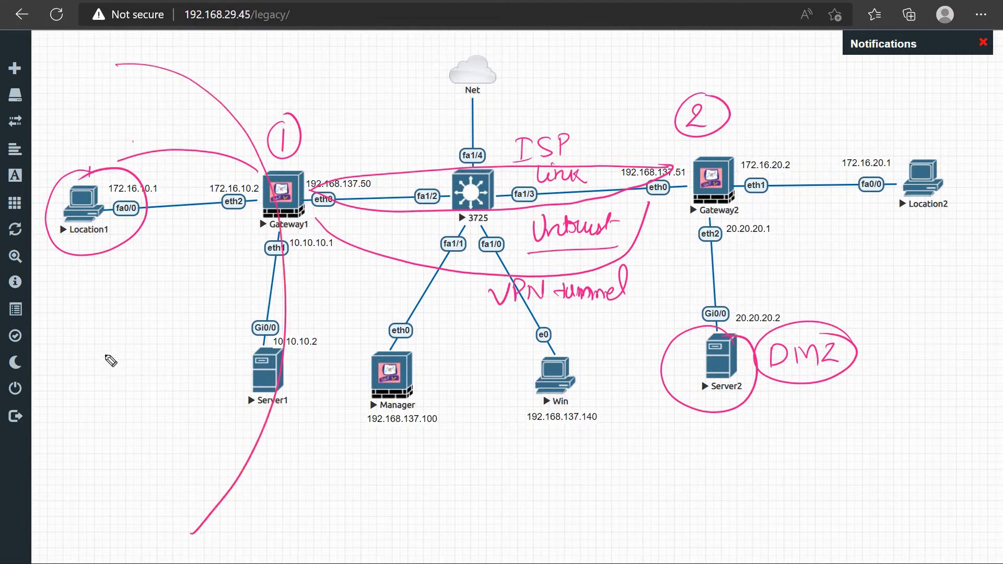
pyautogui.moveTo(103, 347)
pyautogui.mouseDown()
pyautogui.moveTo(109, 372)
pyautogui.moveTo(112, 344)
pyautogui.moveTo(188, 347)
pyautogui.moveTo(175, 376)
pyautogui.mouseUp()
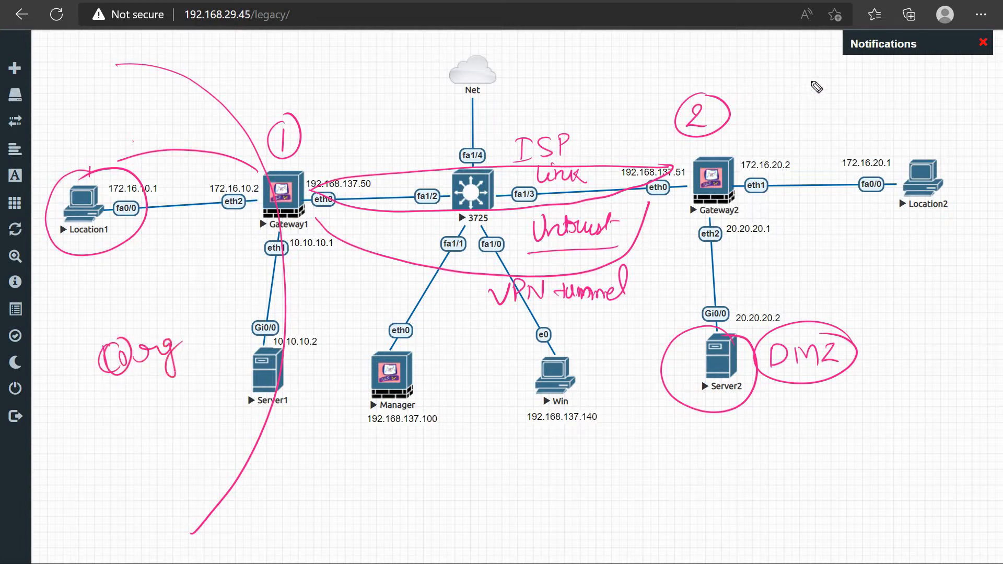
pyautogui.moveTo(810, 78)
pyautogui.mouseDown()
pyautogui.moveTo(748, 115)
pyautogui.moveTo(847, 412)
pyautogui.moveTo(882, 411)
pyautogui.mouseUp()
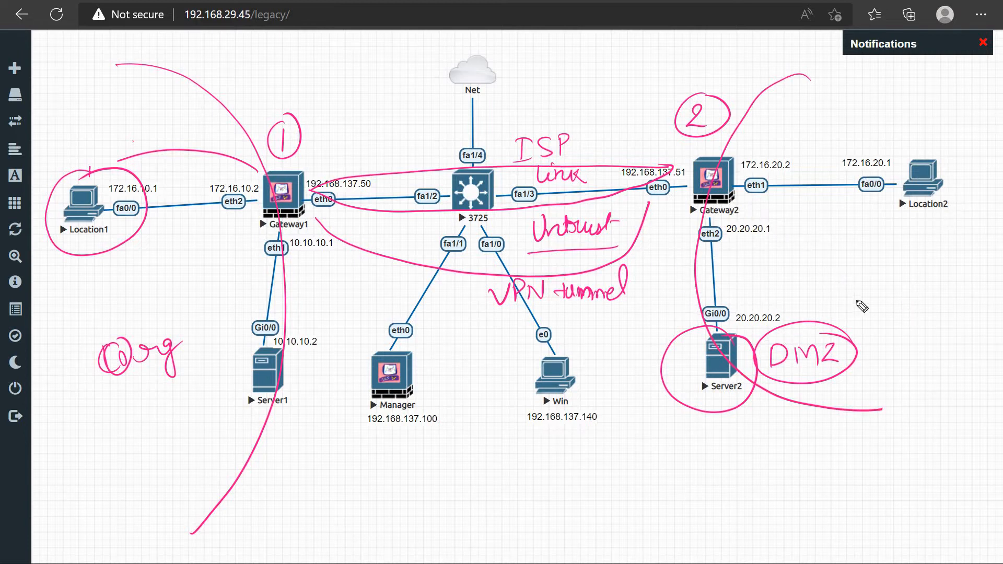
pyautogui.moveTo(873, 278)
pyautogui.mouseDown()
pyautogui.moveTo(895, 306)
pyautogui.moveTo(987, 298)
pyautogui.mouseUp()
pyautogui.moveTo(918, 285); pyautogui.dragTo(942, 282)
pyautogui.click(952, 275)
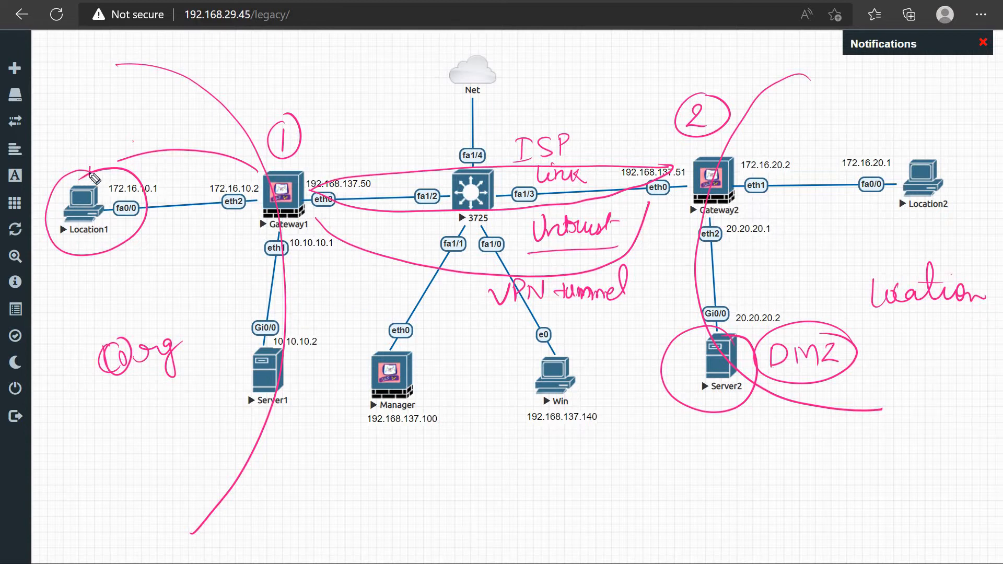
# Trace the traffic path from Location1 across the gateway link to Server2 with freehand curves and arrows
pyautogui.moveTo(175, 161)
pyautogui.mouseDown()
pyautogui.moveTo(336, 129)
pyautogui.moveTo(543, 129)
pyautogui.mouseUp()
pyautogui.moveTo(722, 212)
pyautogui.mouseDown()
pyautogui.moveTo(785, 312)
pyautogui.moveTo(795, 293)
pyautogui.mouseUp()
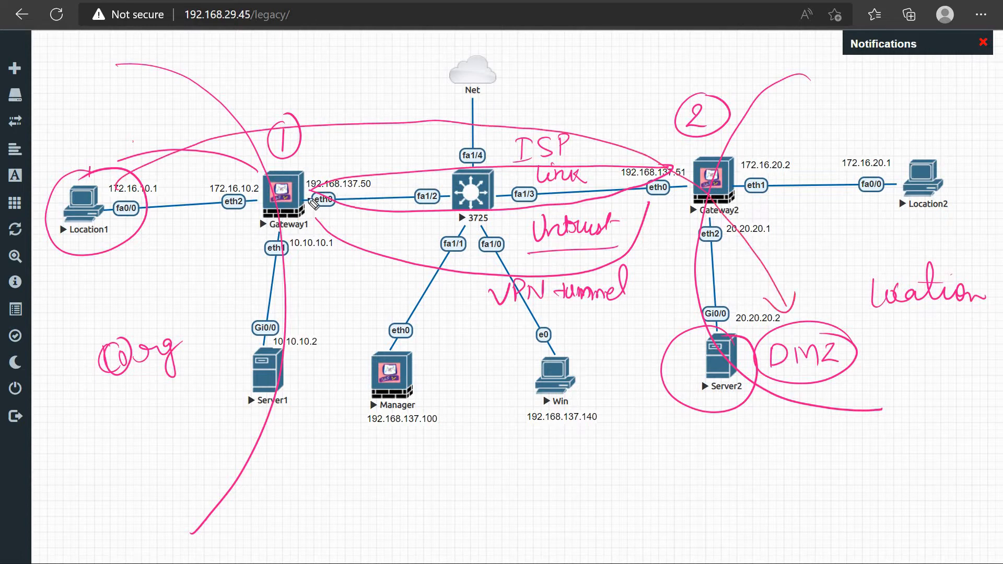
pyautogui.moveTo(517, 181)
pyautogui.mouseDown()
pyautogui.moveTo(664, 223)
pyautogui.moveTo(727, 342)
pyautogui.mouseUp()
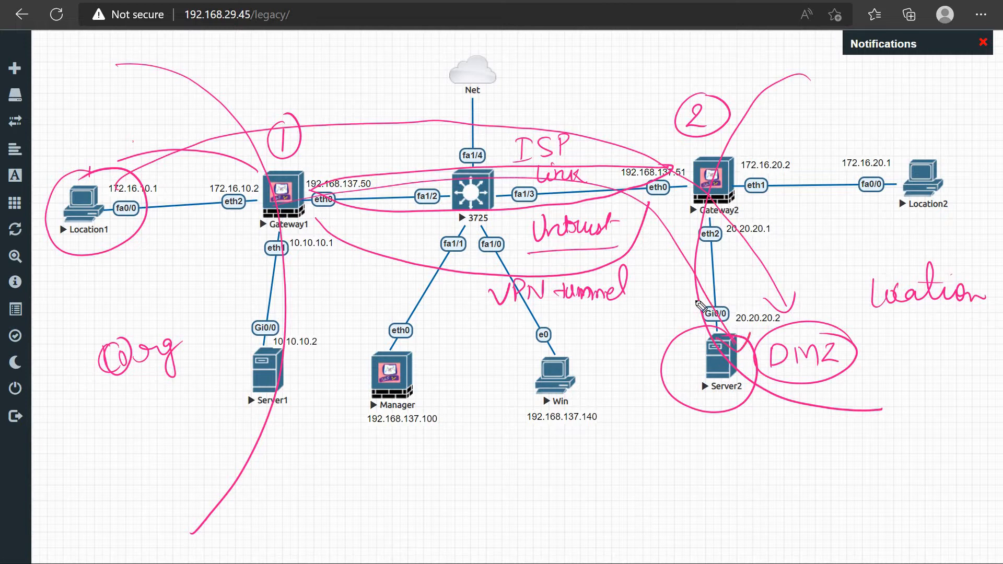
pyautogui.moveTo(145, 170)
pyautogui.mouseDown()
pyautogui.moveTo(342, 130)
pyautogui.moveTo(567, 172)
pyautogui.moveTo(717, 284)
pyautogui.moveTo(732, 324)
pyautogui.mouseUp()
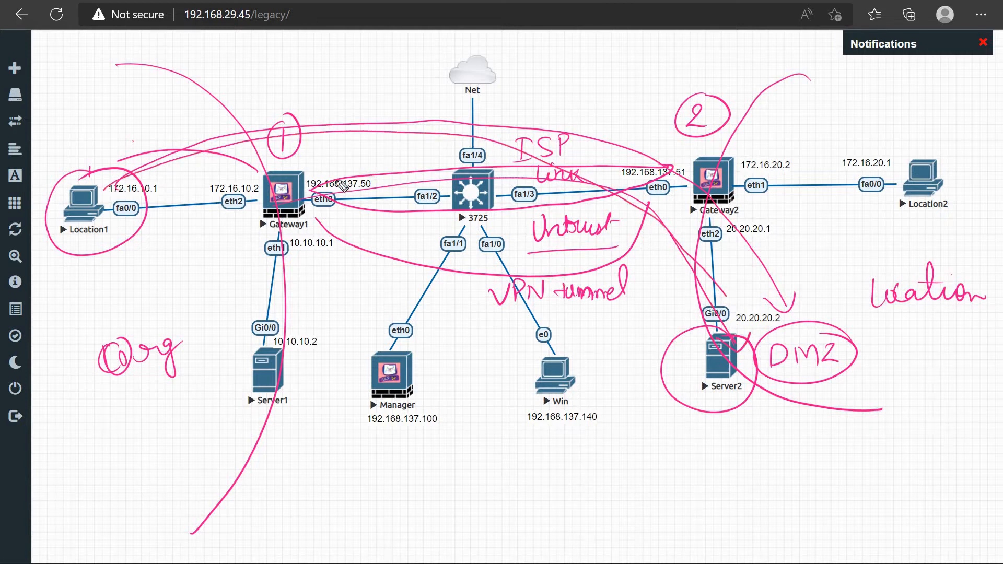
pyautogui.moveTo(307, 198); pyautogui.dragTo(608, 190)
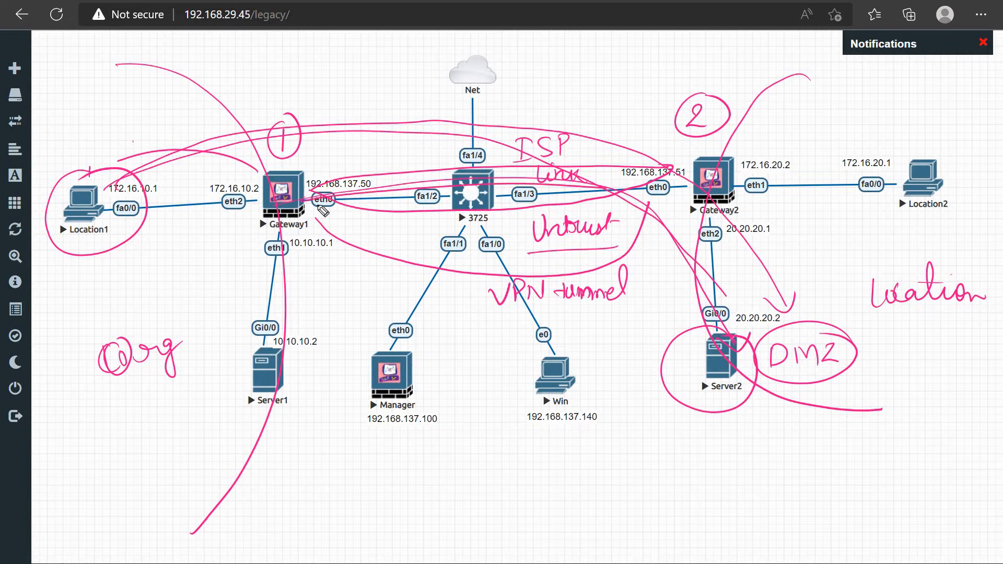
# Highlight the connection between Gateway1 and Gateway2 with blue strokes, and clear all annotations
pyautogui.moveTo(282, 206)
pyautogui.mouseDown()
pyautogui.moveTo(694, 186)
pyautogui.moveTo(501, 177)
pyautogui.moveTo(334, 184)
pyautogui.moveTo(279, 209)
pyautogui.mouseUp()
pyautogui.moveTo(481, 202)
pyautogui.mouseDown()
pyautogui.moveTo(281, 210)
pyautogui.moveTo(688, 198)
pyautogui.mouseUp()
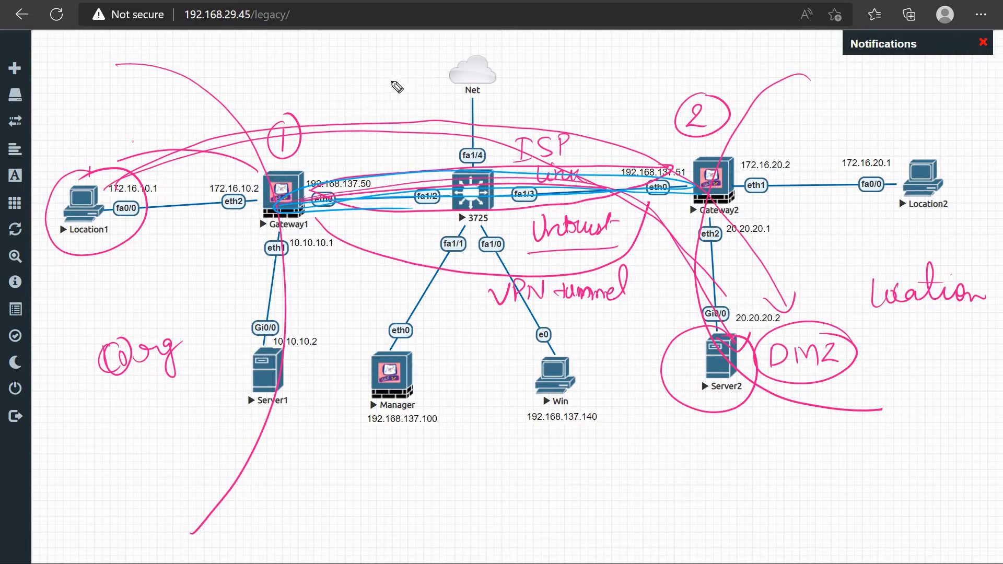
pyautogui.moveTo(371, 68); pyautogui.dragTo(379, 106)
pyautogui.hotkey('ctrl', 'shift', '7')
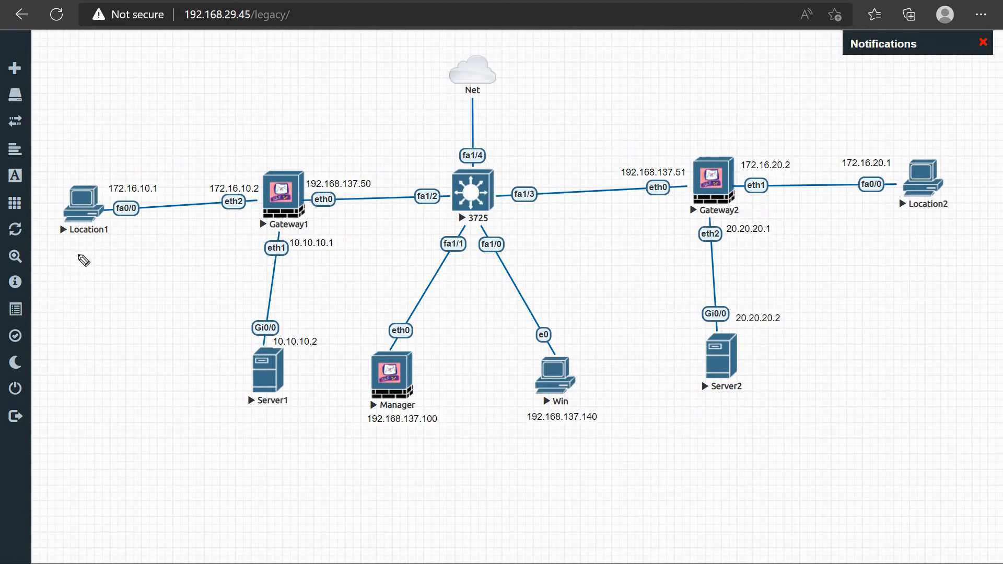
# Label Location1 and Server2 as "Router" with blue arrows pointing at them, and circle Server2
pyautogui.moveTo(84, 287)
pyautogui.mouseDown()
pyautogui.moveTo(80, 247)
pyautogui.moveTo(72, 256)
pyautogui.moveTo(87, 254)
pyautogui.mouseUp()
pyautogui.moveTo(65, 303); pyautogui.dragTo(66, 323)
pyautogui.moveTo(60, 301)
pyautogui.mouseDown()
pyautogui.moveTo(73, 297)
pyautogui.moveTo(72, 315)
pyautogui.moveTo(107, 317)
pyautogui.moveTo(132, 298)
pyautogui.mouseUp()
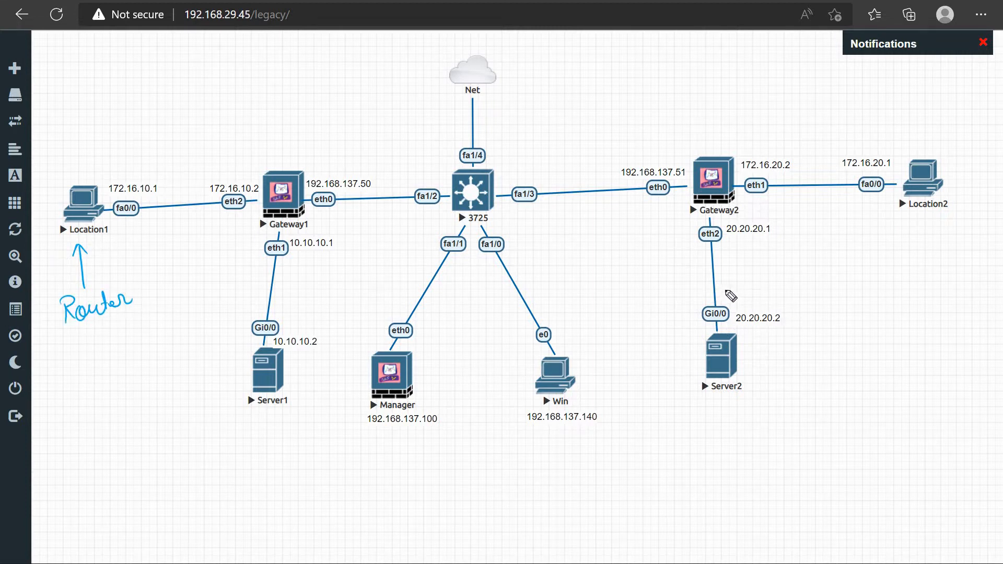
pyautogui.moveTo(779, 302)
pyautogui.mouseDown()
pyautogui.moveTo(679, 314)
pyautogui.moveTo(750, 398)
pyautogui.moveTo(755, 302)
pyautogui.mouseUp()
pyautogui.moveTo(789, 423)
pyautogui.mouseDown()
pyautogui.moveTo(787, 392)
pyautogui.moveTo(836, 444)
pyautogui.moveTo(859, 434)
pyautogui.moveTo(870, 443)
pyautogui.mouseUp()
pyautogui.moveTo(861, 425); pyautogui.dragTo(877, 423)
pyautogui.moveTo(878, 434); pyautogui.dragTo(890, 438)
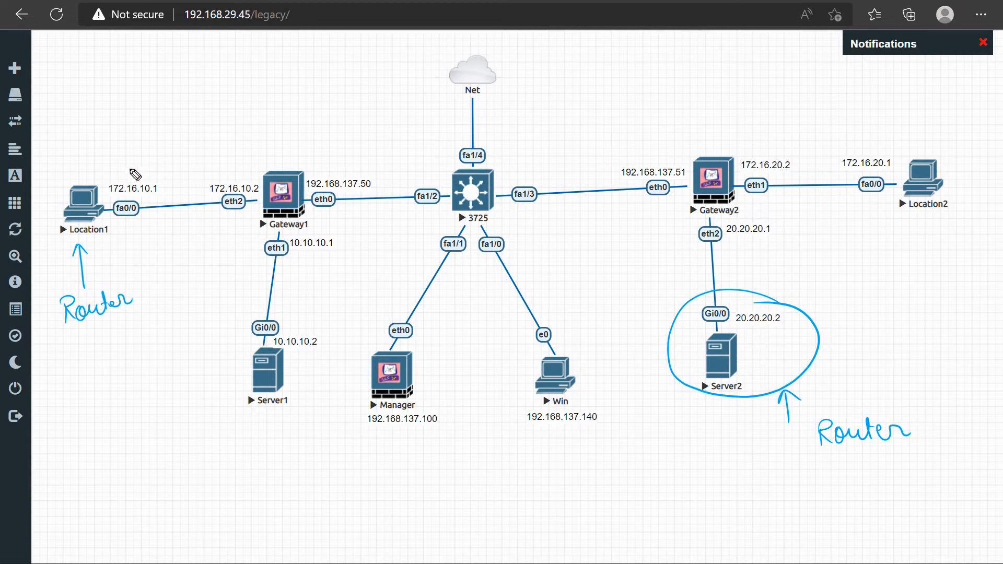
# Draw a brace over the link between Location1 and Gateway1 and circle its fa0/0 and eth2 interfaces
pyautogui.moveTo(115, 173)
pyautogui.mouseDown()
pyautogui.moveTo(123, 159)
pyautogui.moveTo(178, 145)
pyautogui.moveTo(244, 170)
pyautogui.mouseUp()
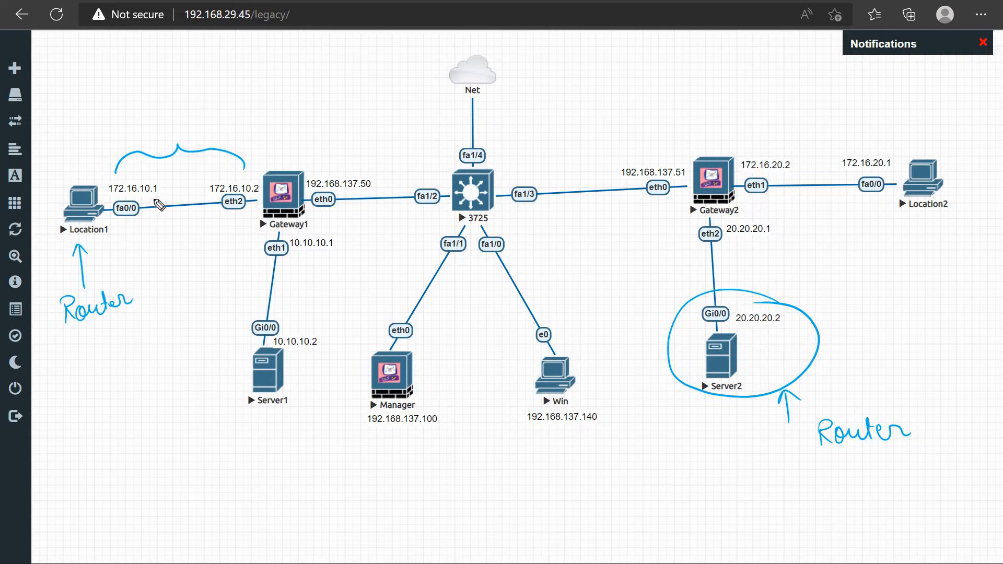
pyautogui.moveTo(136, 202)
pyautogui.mouseDown()
pyautogui.moveTo(139, 226)
pyautogui.moveTo(131, 199)
pyautogui.mouseUp()
pyautogui.moveTo(248, 197); pyautogui.dragTo(252, 219)
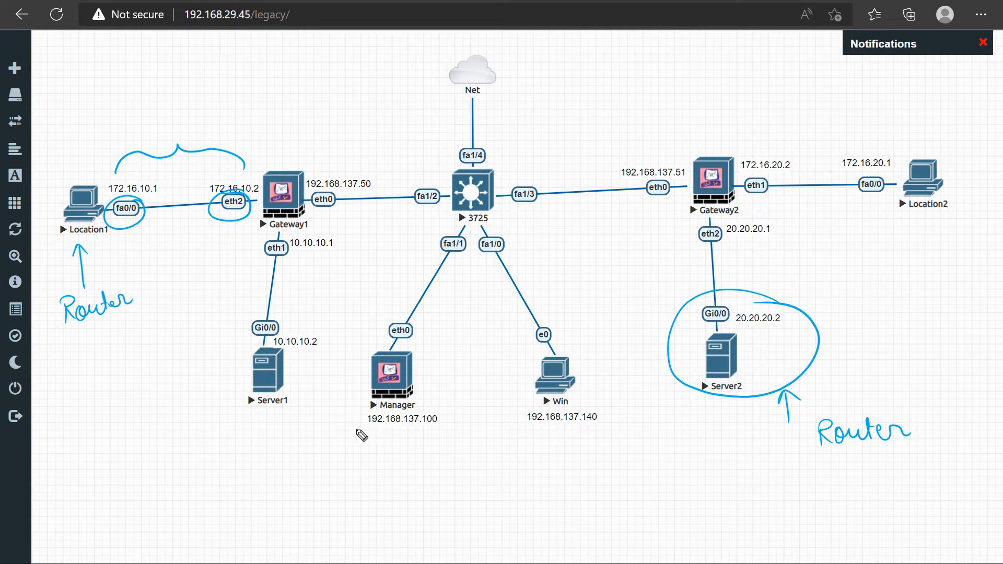
# Draw a box around Manager's IP address and circle the 3725 switch
pyautogui.moveTo(371, 430)
pyautogui.mouseDown()
pyautogui.moveTo(439, 431)
pyautogui.moveTo(442, 408)
pyautogui.moveTo(418, 405)
pyautogui.mouseUp()
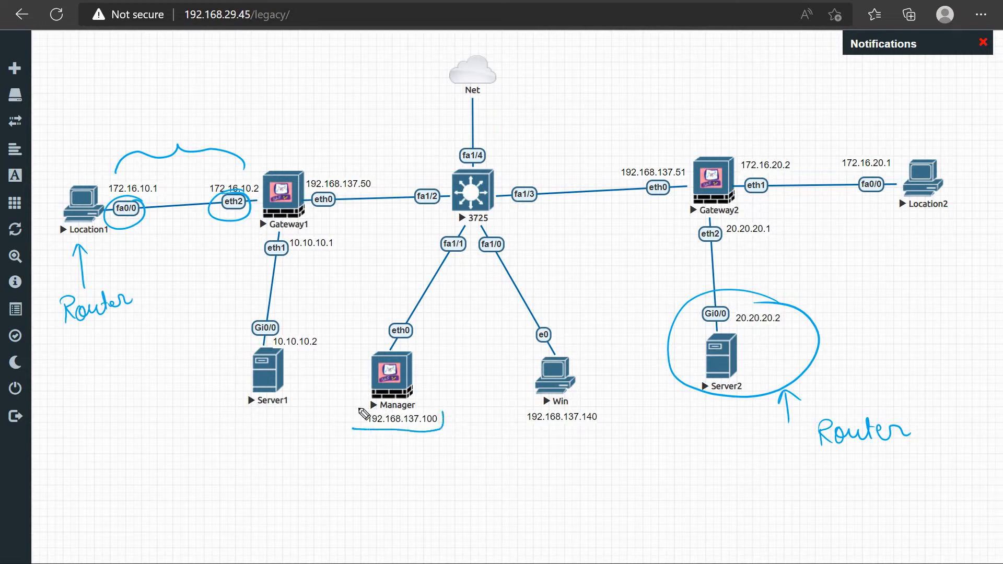
pyautogui.moveTo(352, 427); pyautogui.dragTo(368, 407)
pyautogui.moveTo(484, 171)
pyautogui.mouseDown()
pyautogui.moveTo(443, 194)
pyautogui.moveTo(499, 175)
pyautogui.mouseUp()
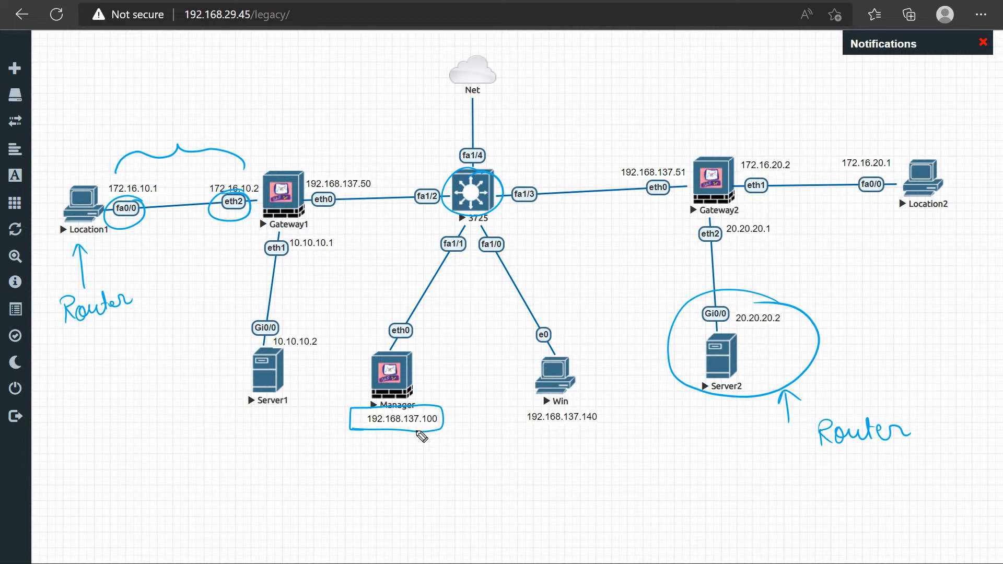
# Put check marks at the 192.168.137.x addresses of Manager, Win, Gateway2 and Gateway1
pyautogui.moveTo(409, 436); pyautogui.dragTo(450, 418)
pyautogui.click(568, 427)
pyautogui.moveTo(568, 427); pyautogui.dragTo(607, 416)
pyautogui.moveTo(653, 150)
pyautogui.mouseDown()
pyautogui.moveTo(662, 157)
pyautogui.moveTo(684, 135)
pyautogui.mouseUp()
pyautogui.click(336, 168)
pyautogui.moveTo(336, 169); pyautogui.dragTo(372, 159)
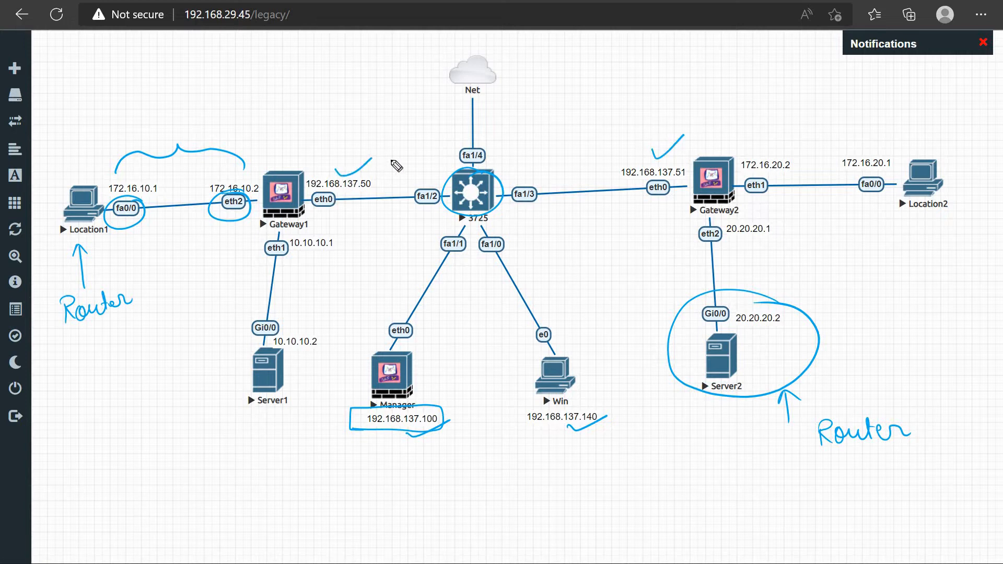
# Mark the shared 137 octet by underlining it for Gateway1 and circling it for Gateway2, Win and Manager
pyautogui.moveTo(344, 192); pyautogui.dragTo(359, 190)
pyautogui.moveTo(342, 196); pyautogui.dragTo(358, 193)
pyautogui.moveTo(662, 166); pyautogui.dragTo(680, 167)
pyautogui.moveTo(563, 411)
pyautogui.mouseDown()
pyautogui.moveTo(574, 411)
pyautogui.moveTo(562, 413)
pyautogui.mouseUp()
pyautogui.moveTo(423, 429)
pyautogui.mouseDown()
pyautogui.moveTo(400, 423)
pyautogui.moveTo(421, 416)
pyautogui.mouseUp()
# Draw an arrow pointing at the Win node and label it with a boxed "Windows Machine" note
pyautogui.moveTo(528, 460); pyautogui.dragTo(547, 406)
pyautogui.moveTo(537, 417); pyautogui.dragTo(557, 425)
pyautogui.moveTo(517, 476)
pyautogui.mouseDown()
pyautogui.moveTo(538, 487)
pyautogui.moveTo(554, 480)
pyautogui.moveTo(548, 473)
pyautogui.moveTo(555, 491)
pyautogui.moveTo(570, 491)
pyautogui.moveTo(585, 464)
pyautogui.moveTo(622, 486)
pyautogui.mouseUp()
pyautogui.moveTo(562, 508)
pyautogui.mouseDown()
pyautogui.moveTo(593, 515)
pyautogui.moveTo(616, 504)
pyautogui.moveTo(617, 487)
pyautogui.moveTo(648, 508)
pyautogui.moveTo(661, 503)
pyautogui.mouseUp()
pyautogui.moveTo(520, 465)
pyautogui.mouseDown()
pyautogui.moveTo(634, 529)
pyautogui.moveTo(660, 457)
pyautogui.moveTo(540, 466)
pyautogui.mouseUp()
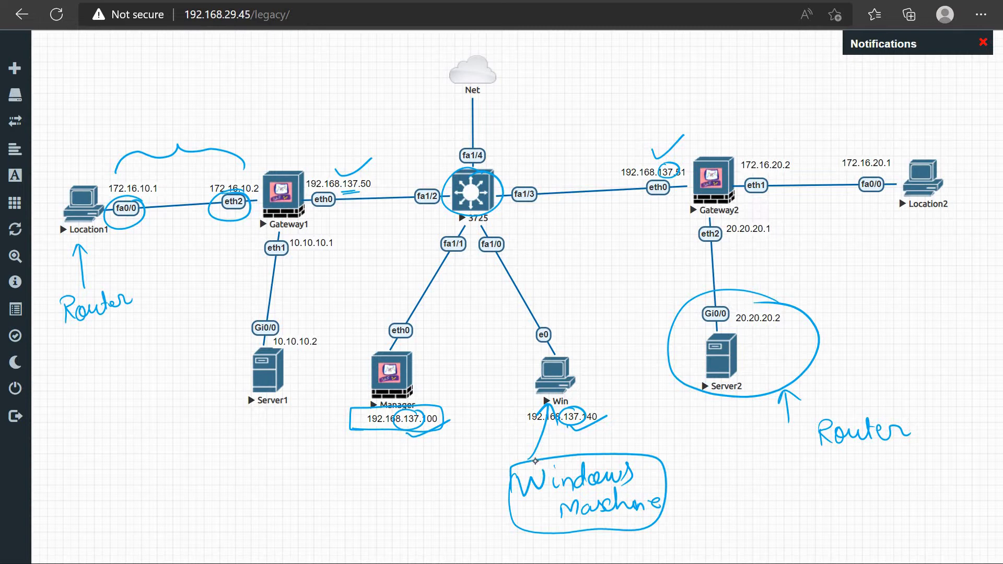
# Open the console of the Win node
pyautogui.click(558, 375)
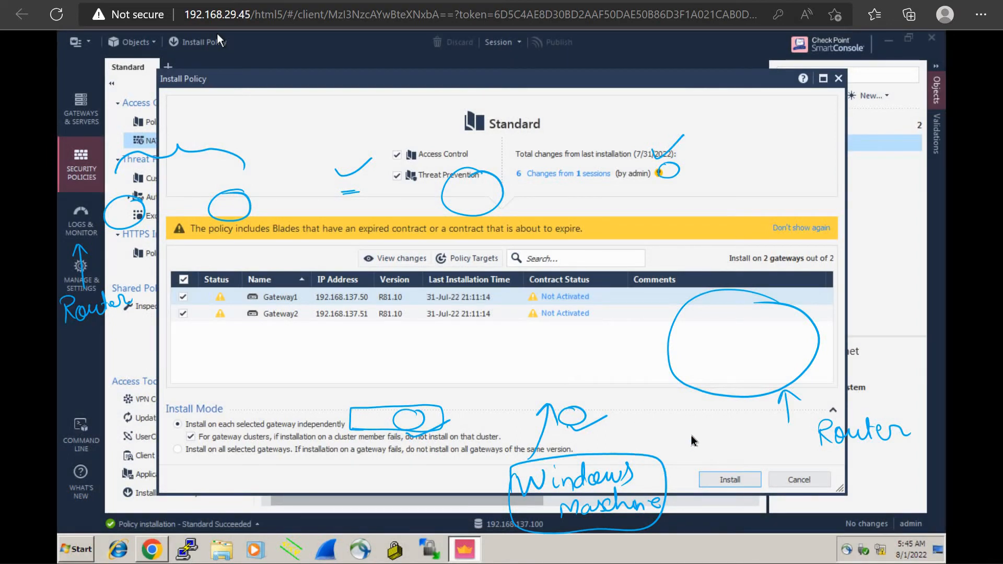
# Install the Standard policy on Gateway1 and Gateway2, dismiss the task list and clear the leftover screen annotations
pyautogui.click(729, 480)
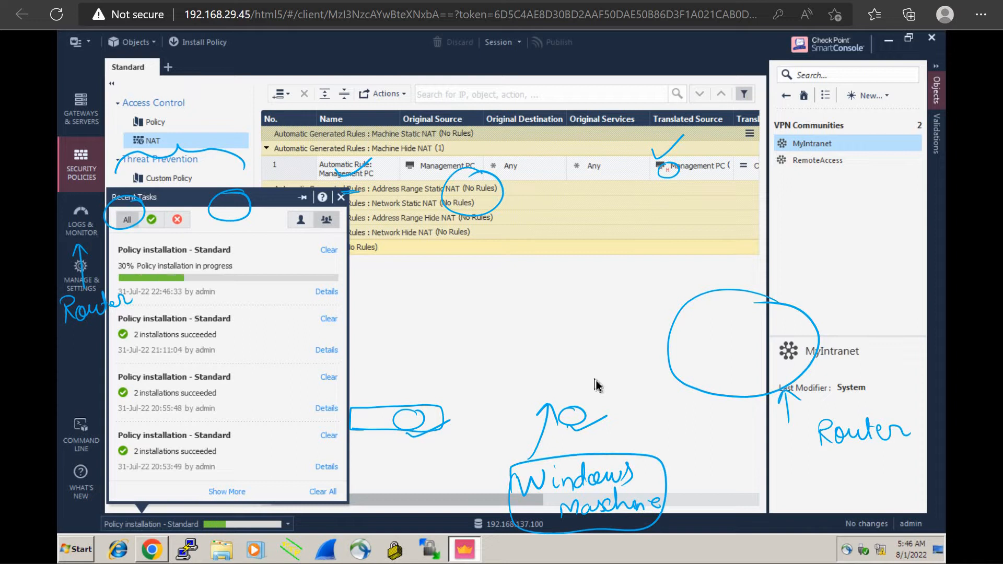
pyautogui.click(595, 380)
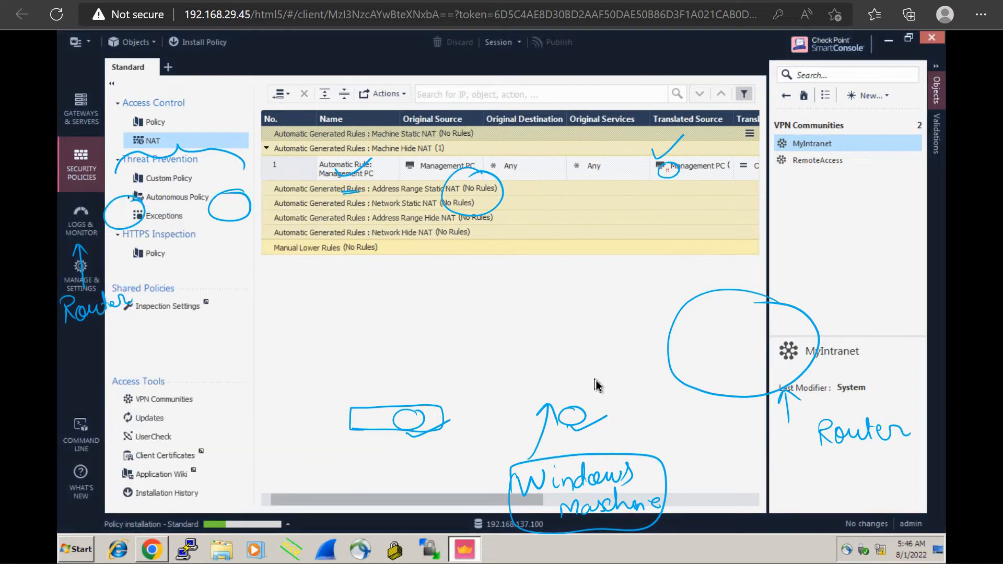
pyautogui.press('Escape')
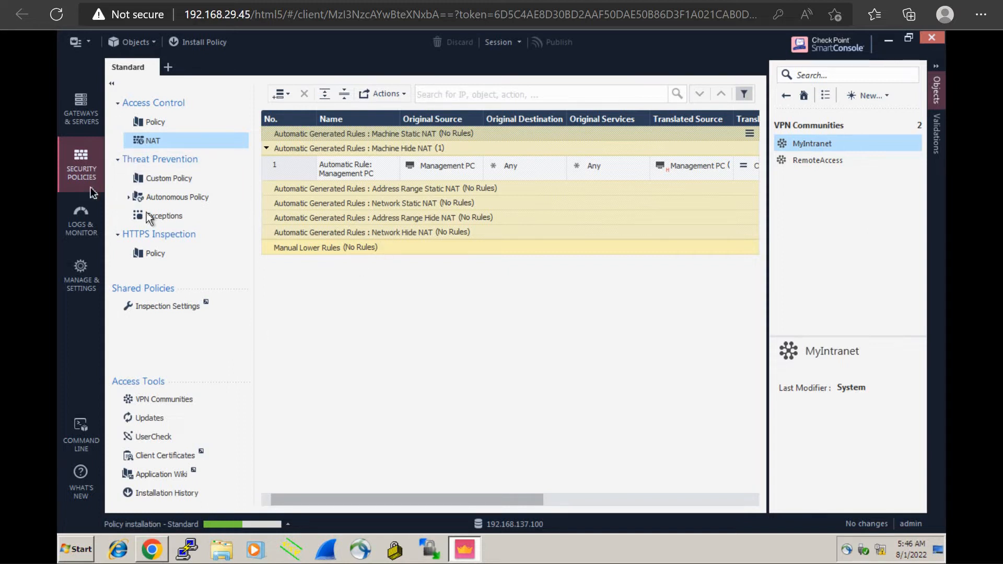
# Check the blade license status and expiration dates of Gateway1 in the gateways list, closing the information window
pyautogui.click(92, 123)
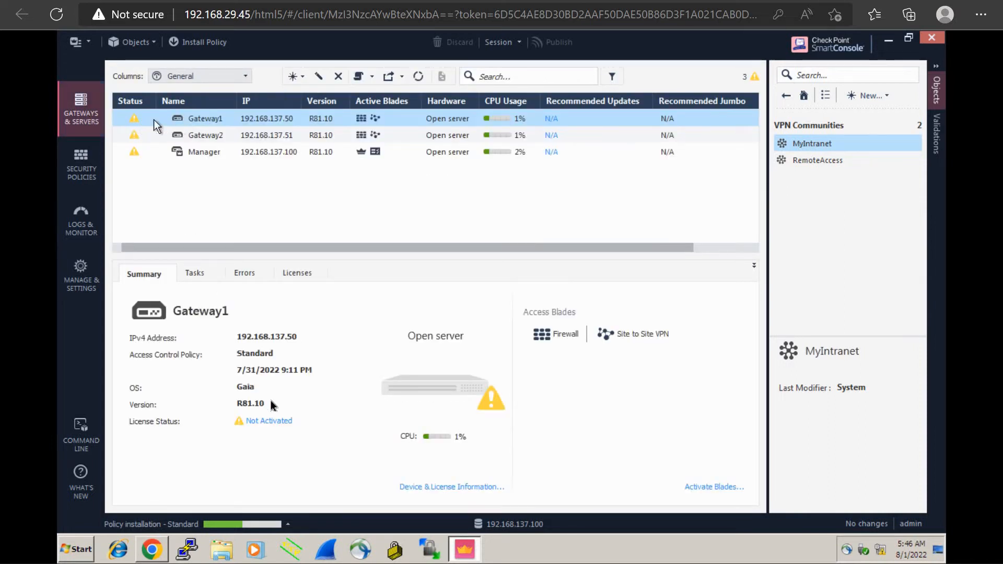
pyautogui.click(265, 423)
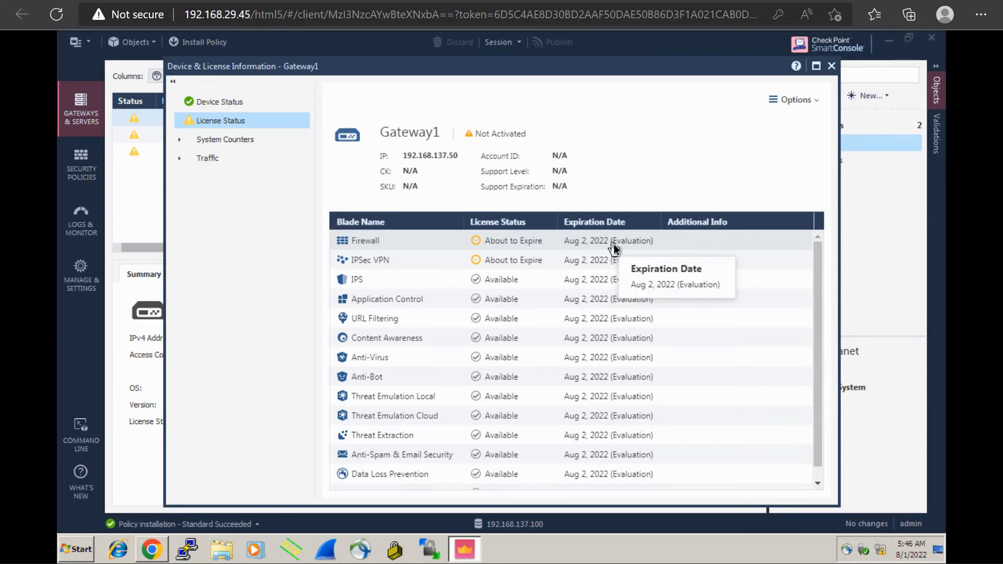
pyautogui.click(832, 65)
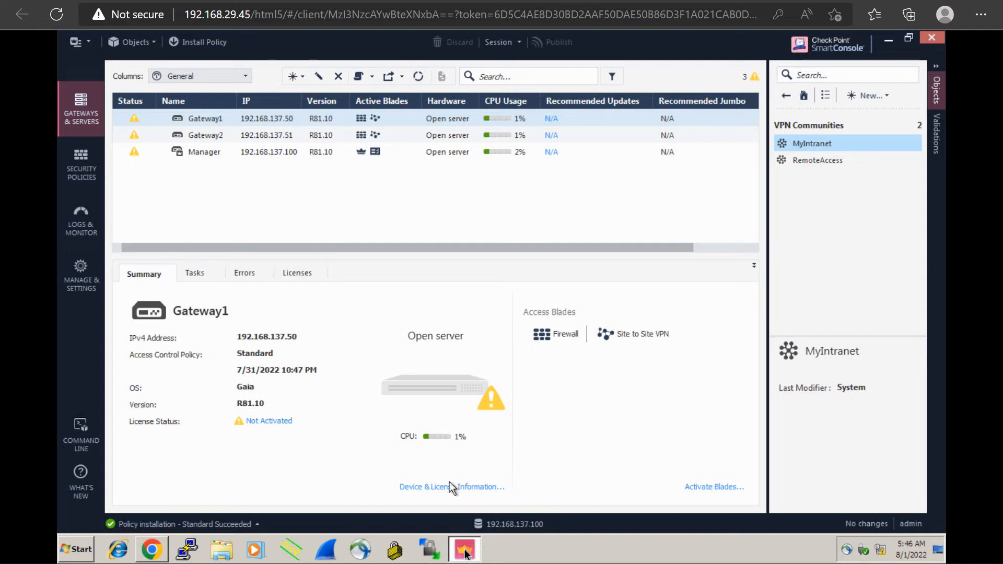
# Close SmartConsole and the Gaia portal browser, and start SmartConsole R81.10 again from the desktop
pyautogui.moveTo(466, 549)
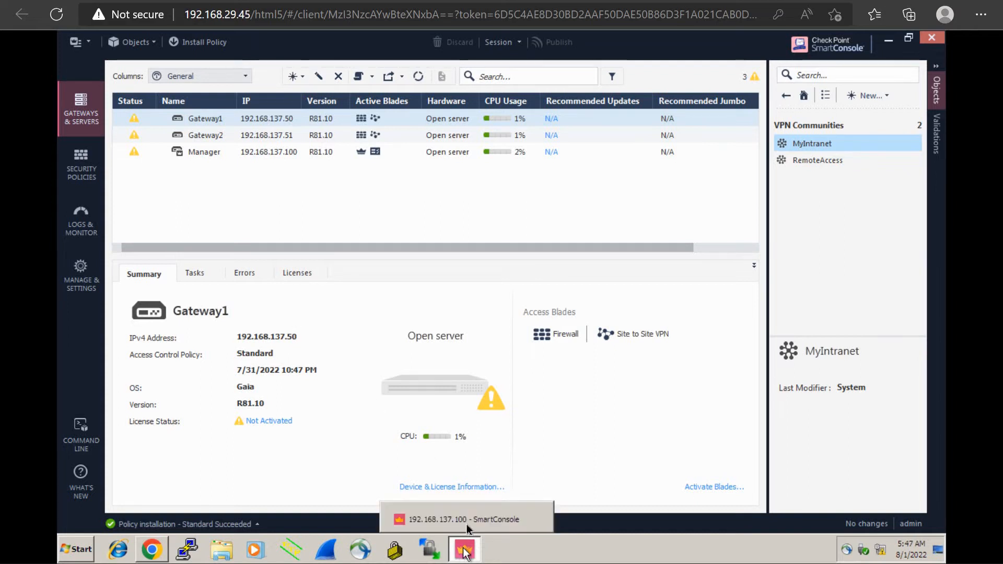
pyautogui.click(466, 524)
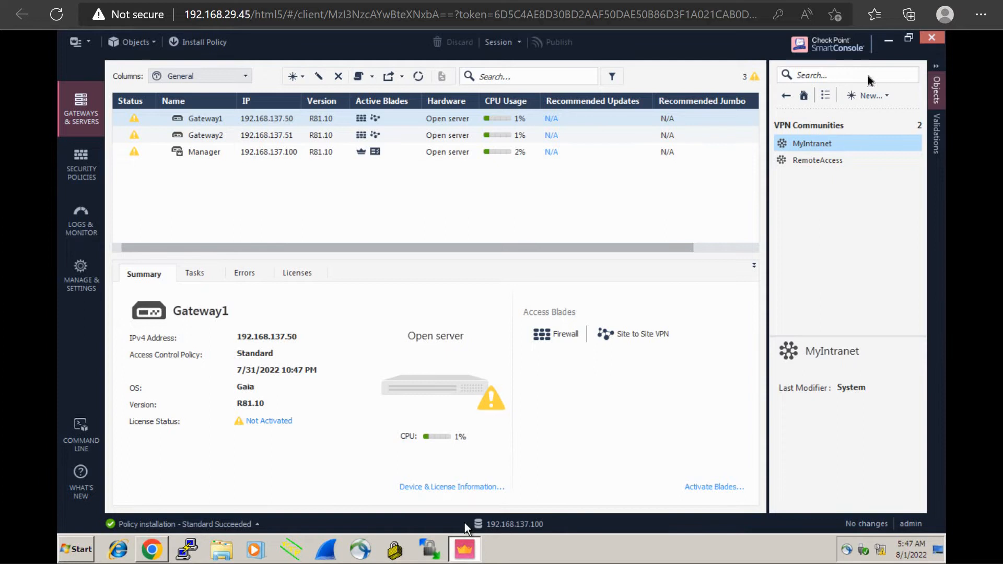
pyautogui.click(939, 38)
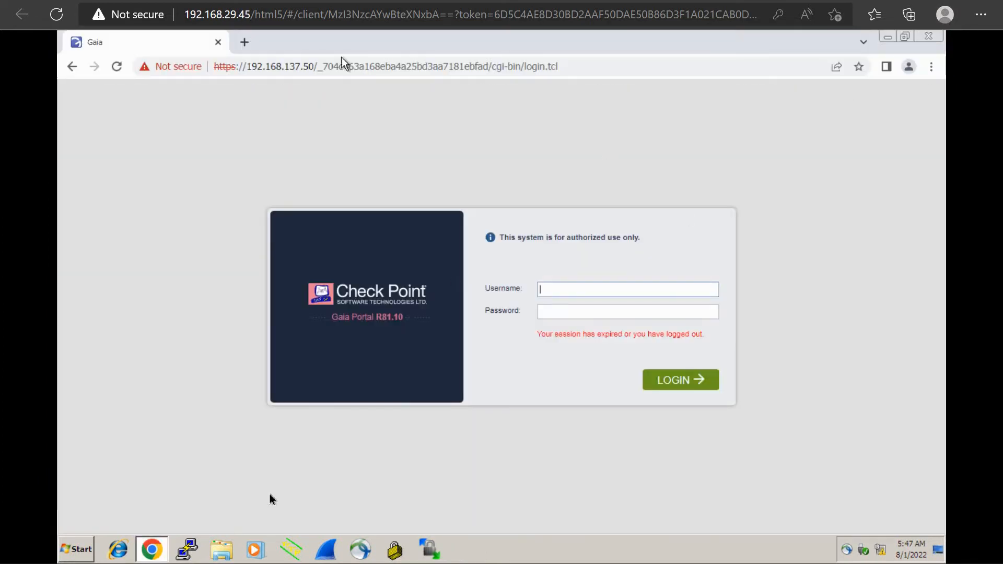
pyautogui.click(928, 37)
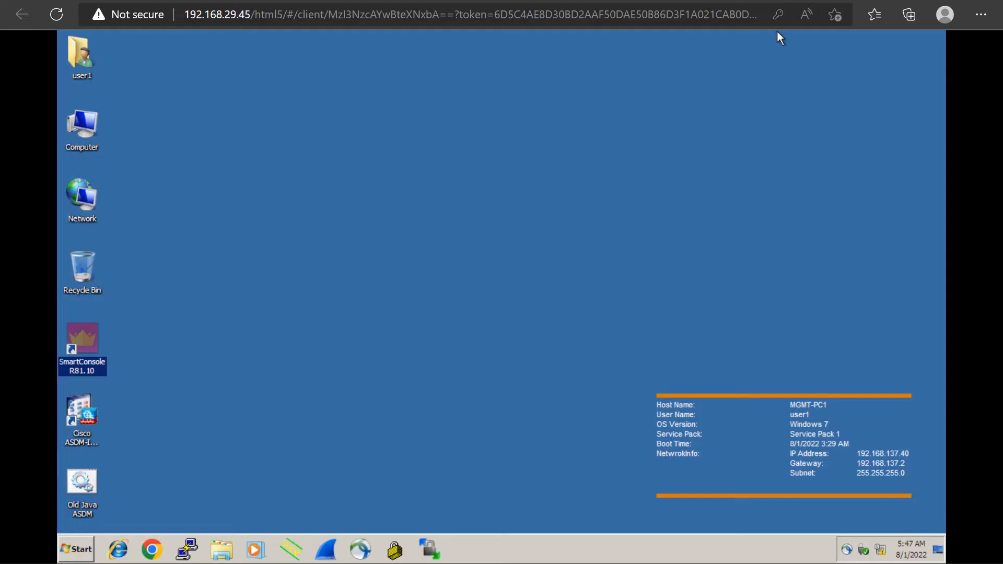
pyautogui.click(284, 271)
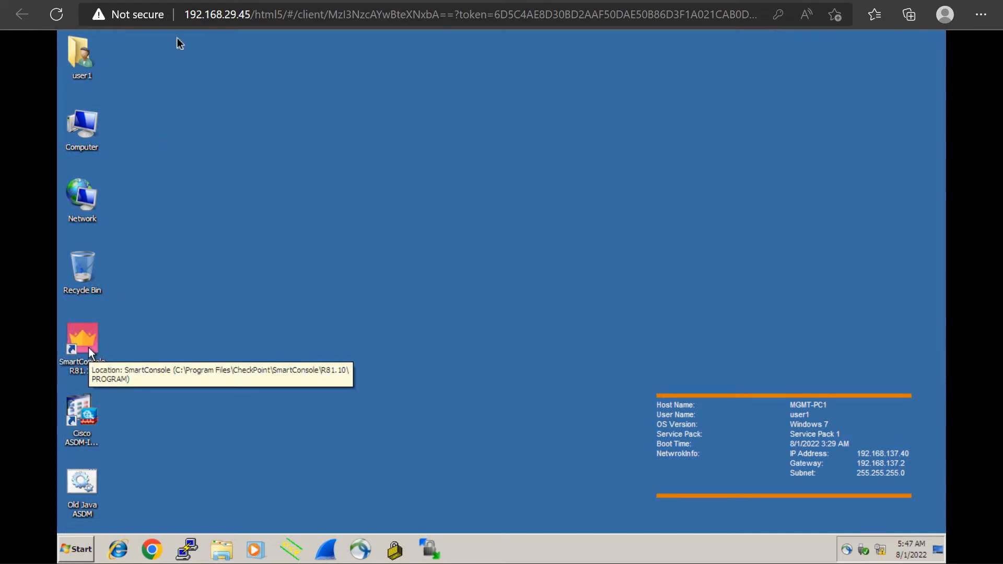
pyautogui.doubleClick(89, 347)
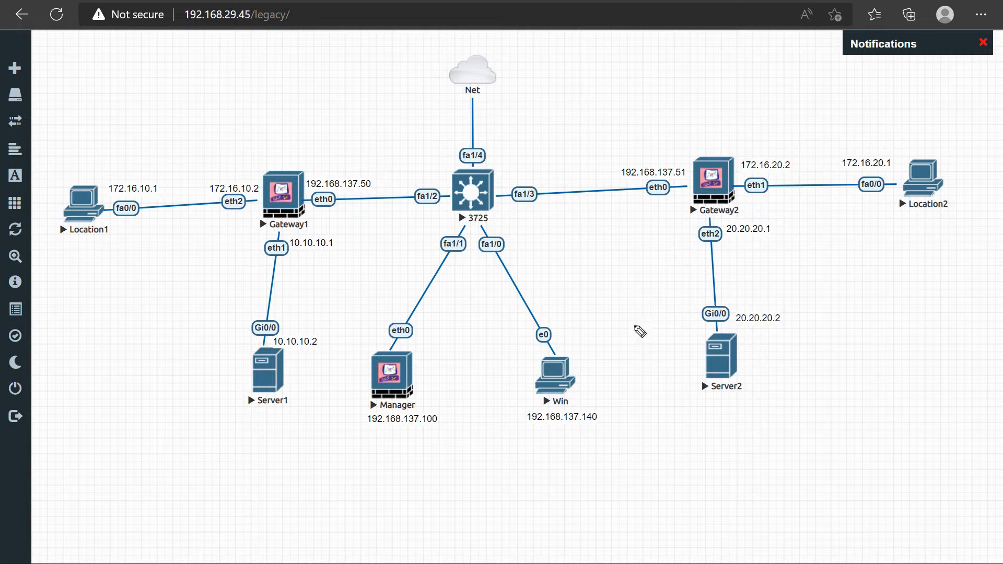
# Underline the 20.20.20.x and 10.10.10.x addresses and draw a brace over the Gateway2–Location2 addresses, clearing the annotations
pyautogui.moveTo(726, 239); pyautogui.dragTo(788, 240)
pyautogui.moveTo(737, 328); pyautogui.dragTo(793, 325)
pyautogui.moveTo(293, 253); pyautogui.dragTo(341, 248)
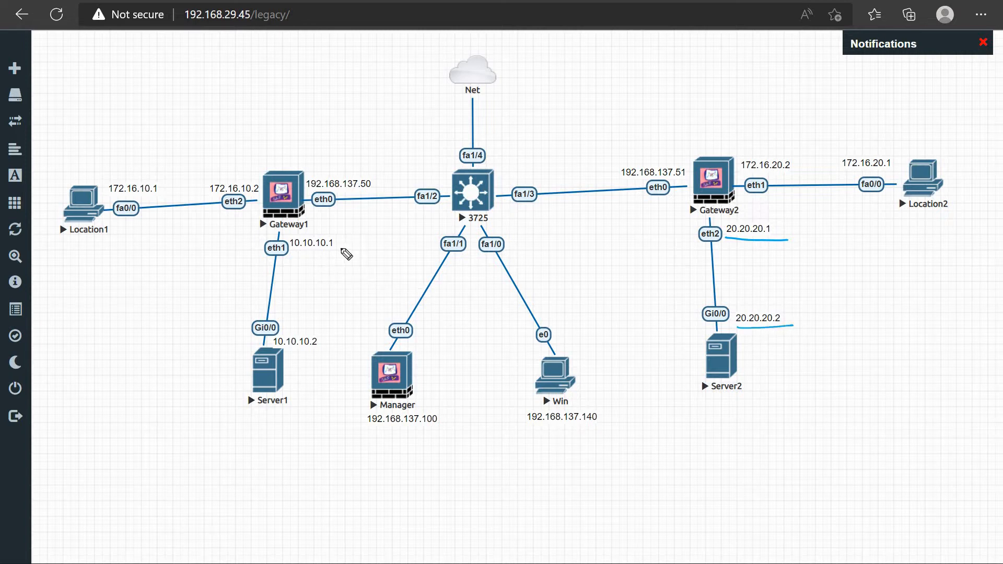
pyautogui.moveTo(285, 356); pyautogui.dragTo(329, 349)
pyautogui.moveTo(755, 147)
pyautogui.mouseDown()
pyautogui.moveTo(822, 122)
pyautogui.moveTo(862, 137)
pyautogui.mouseUp()
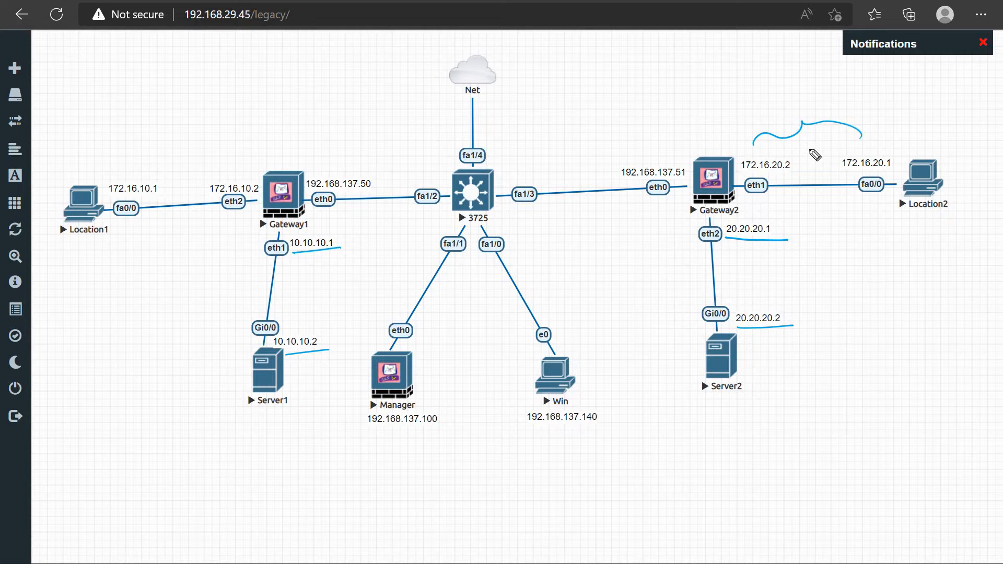
pyautogui.press('e')
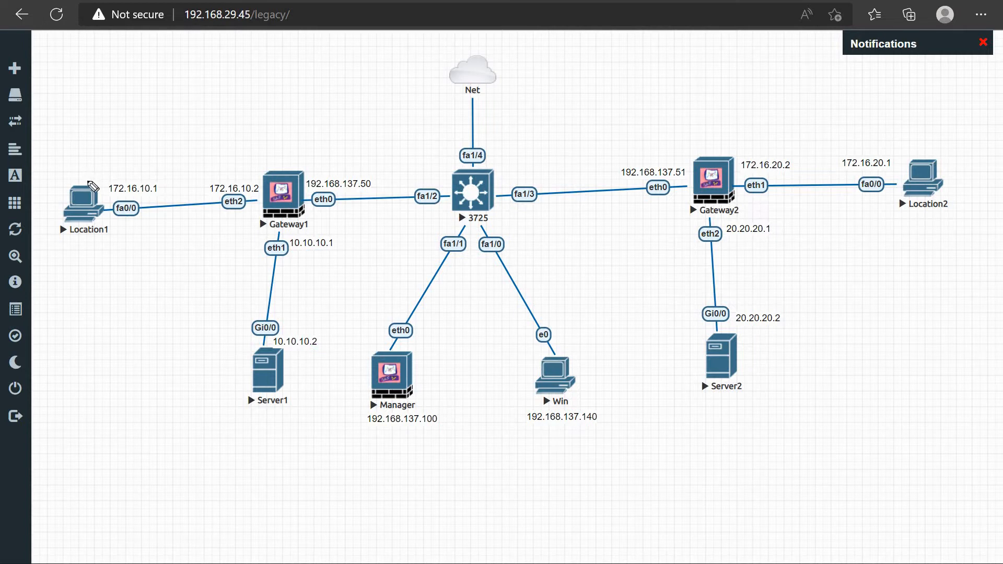
# Circle Location1's address and Server2 on the topology, and draw a curved arrow from Location1 to Server2
pyautogui.moveTo(131, 172)
pyautogui.mouseDown()
pyautogui.moveTo(109, 174)
pyautogui.moveTo(163, 175)
pyautogui.moveTo(155, 186)
pyautogui.mouseUp()
pyautogui.moveTo(720, 380)
pyautogui.mouseDown()
pyautogui.moveTo(721, 405)
pyautogui.moveTo(701, 362)
pyautogui.mouseUp()
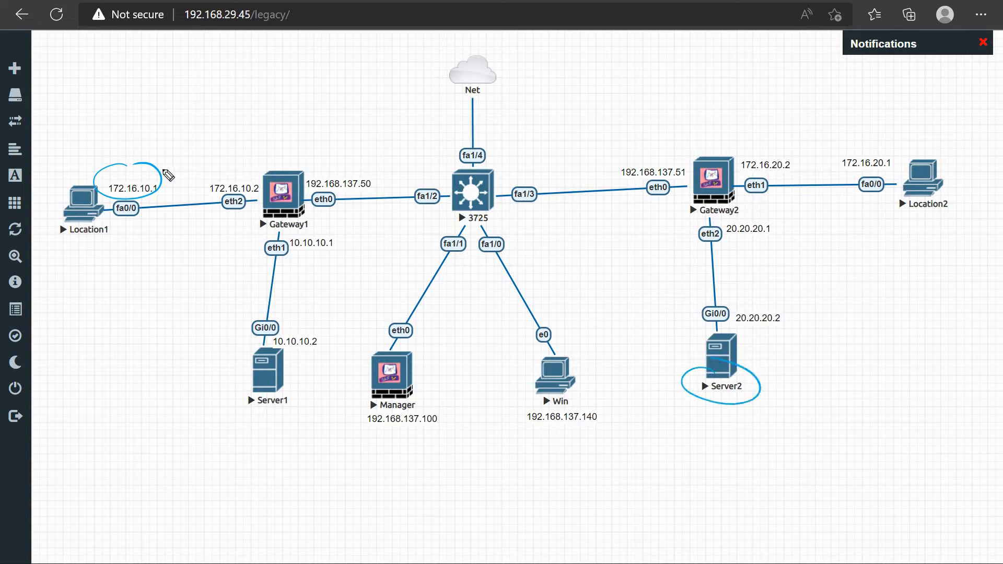
pyautogui.moveTo(132, 171); pyautogui.dragTo(496, 131)
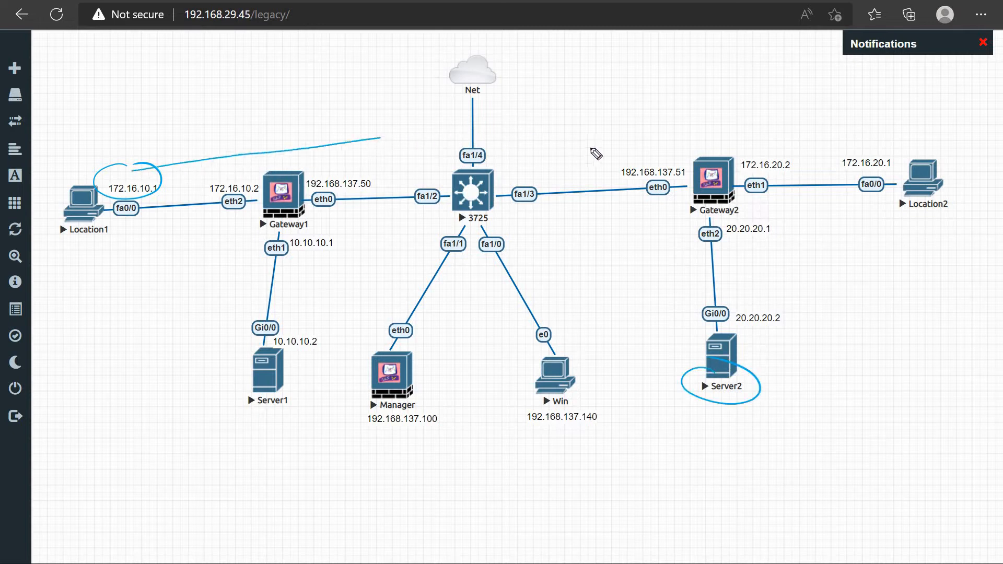
pyautogui.moveTo(677, 233)
pyautogui.mouseDown()
pyautogui.moveTo(699, 324)
pyautogui.moveTo(688, 336)
pyautogui.mouseUp()
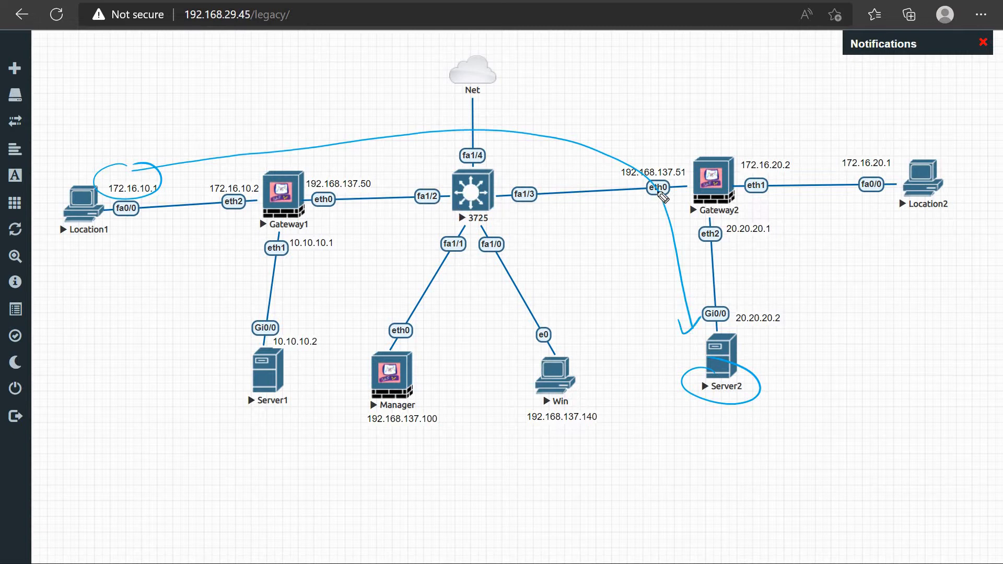
# Outline a tunnel between Gateway1 and Gateway2 with an underlined "VPN" label, and clear all annotations
pyautogui.moveTo(654, 180)
pyautogui.mouseDown()
pyautogui.moveTo(593, 163)
pyautogui.moveTo(372, 151)
pyautogui.moveTo(314, 209)
pyautogui.moveTo(646, 207)
pyautogui.mouseUp()
pyautogui.moveTo(534, 214)
pyautogui.mouseDown()
pyautogui.moveTo(592, 224)
pyautogui.moveTo(598, 212)
pyautogui.mouseUp()
pyautogui.moveTo(545, 234); pyautogui.dragTo(599, 236)
pyautogui.moveTo(541, 241); pyautogui.dragTo(608, 246)
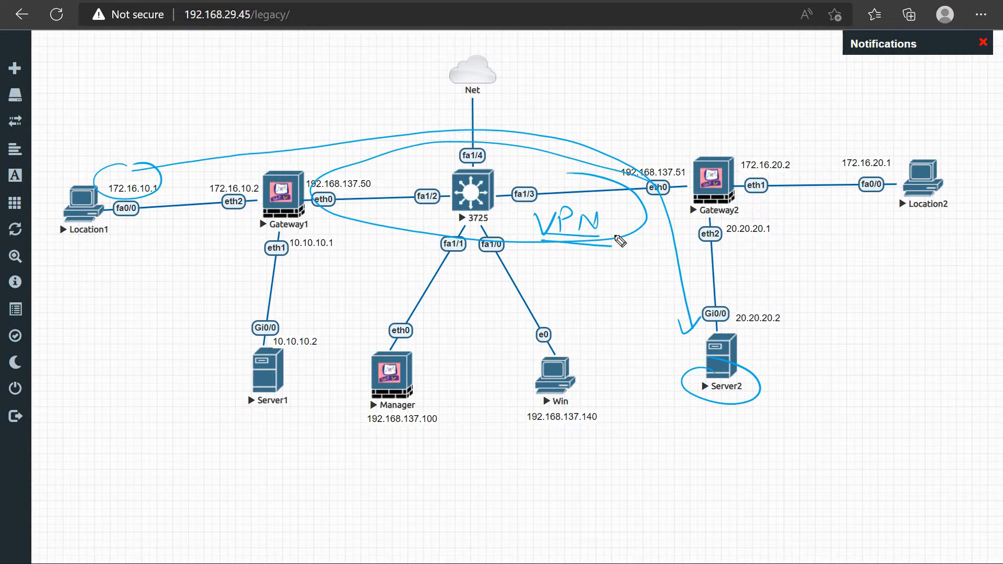
pyautogui.press('e')
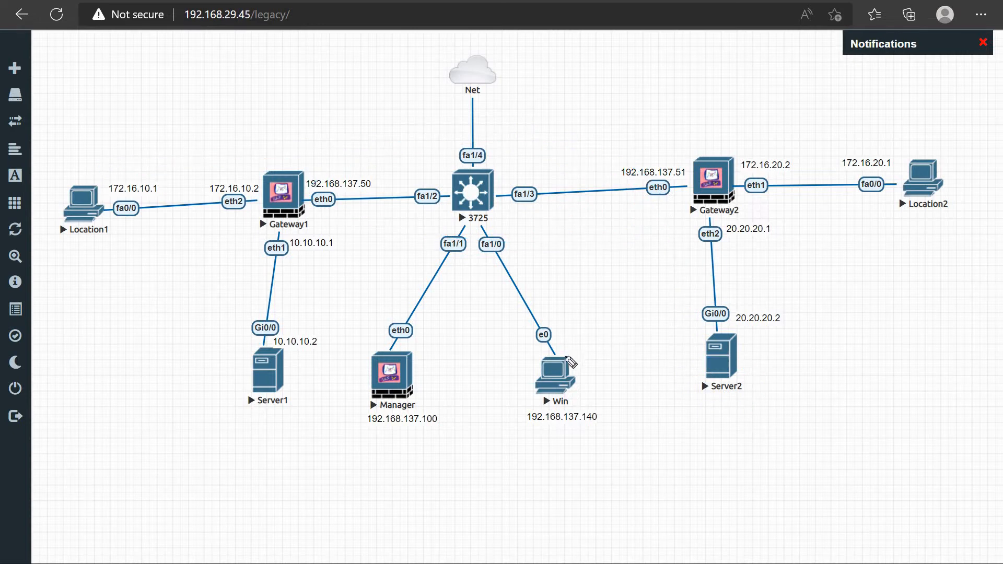
# Return to the Win console and log in to SmartConsole on 192.168.137.100 as admin with the account password
pyautogui.press('Escape')
pyautogui.click(553, 377)
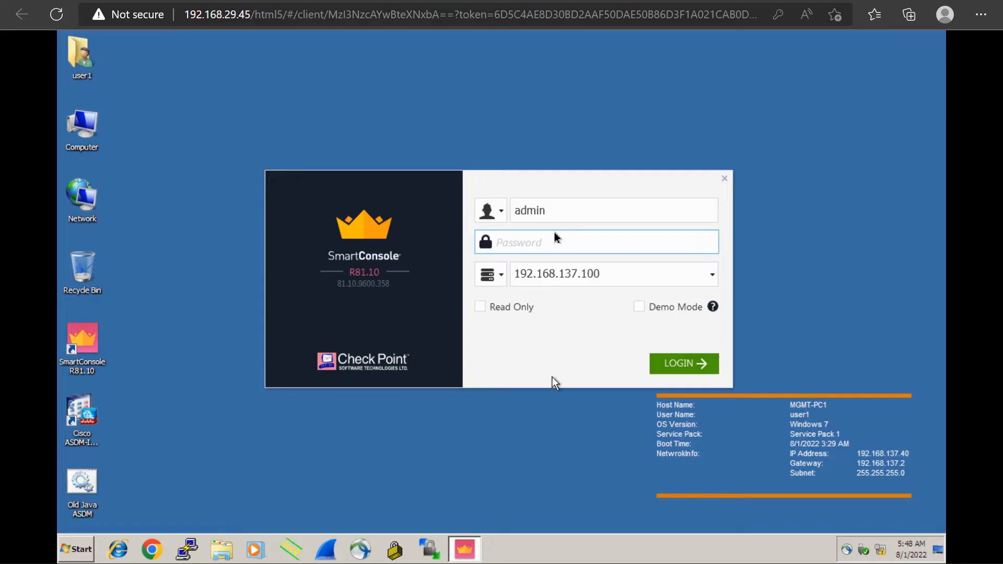
pyautogui.write('12345678')
pyautogui.press('Return')
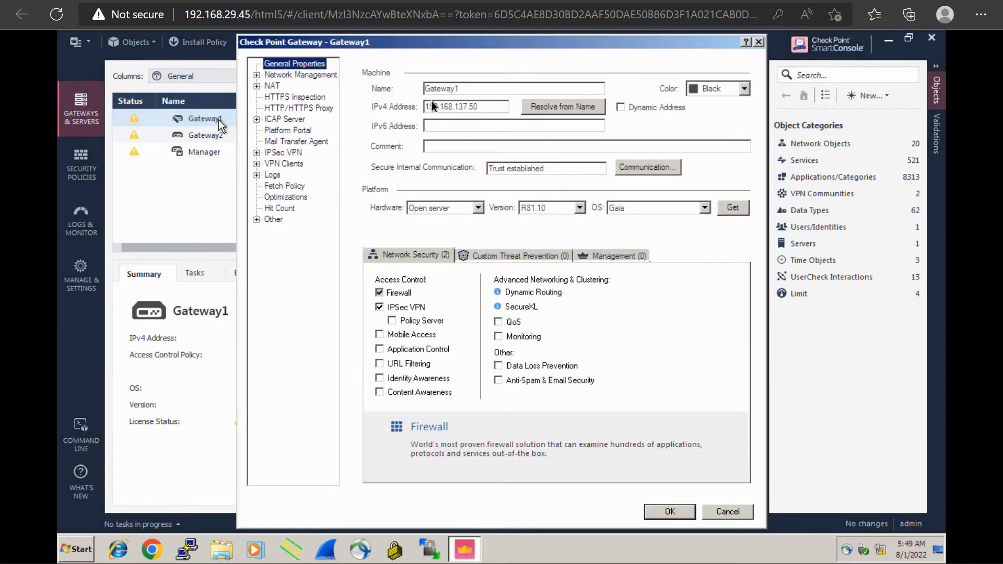
# Review Gateway1's IPv4 address and its trusted communication state in the gateway properties, closing both windows without changes
pyautogui.doubleClick(484, 105)
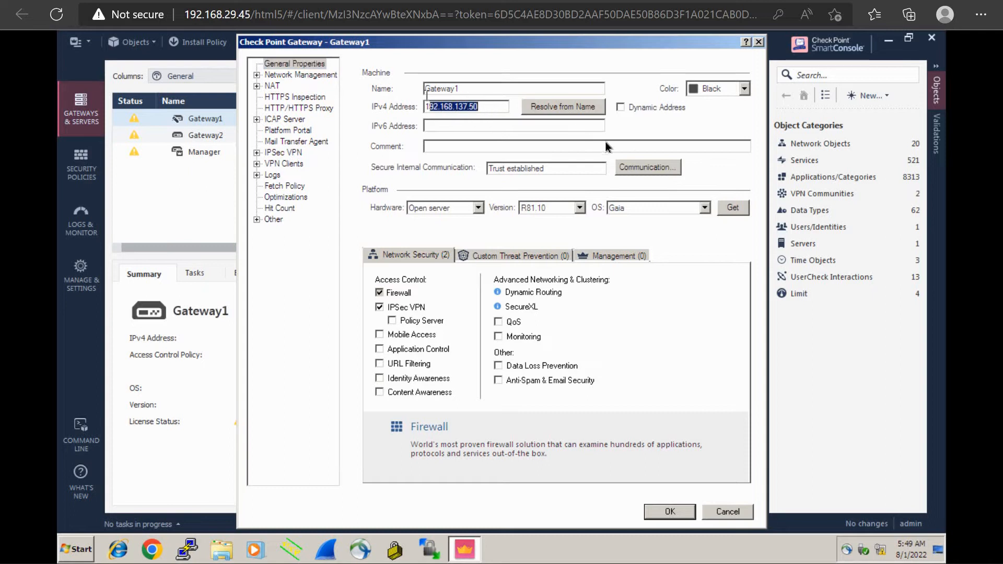
pyautogui.click(645, 166)
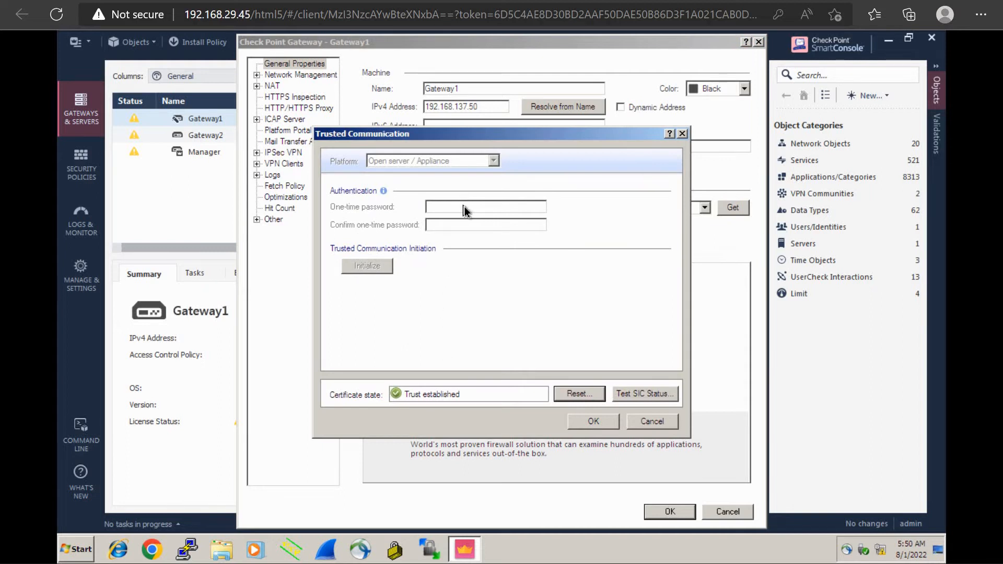
pyautogui.click(669, 421)
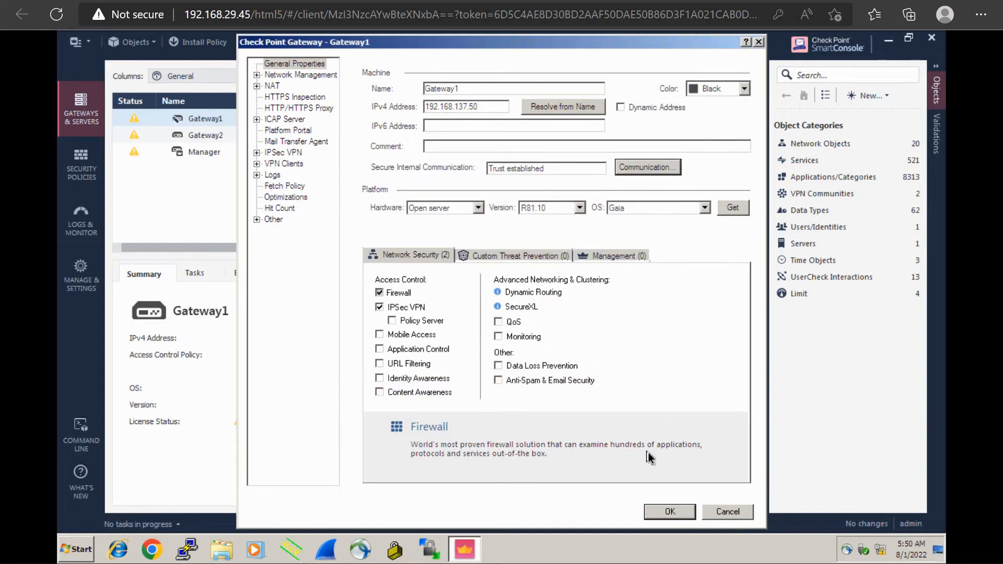
pyautogui.click(726, 512)
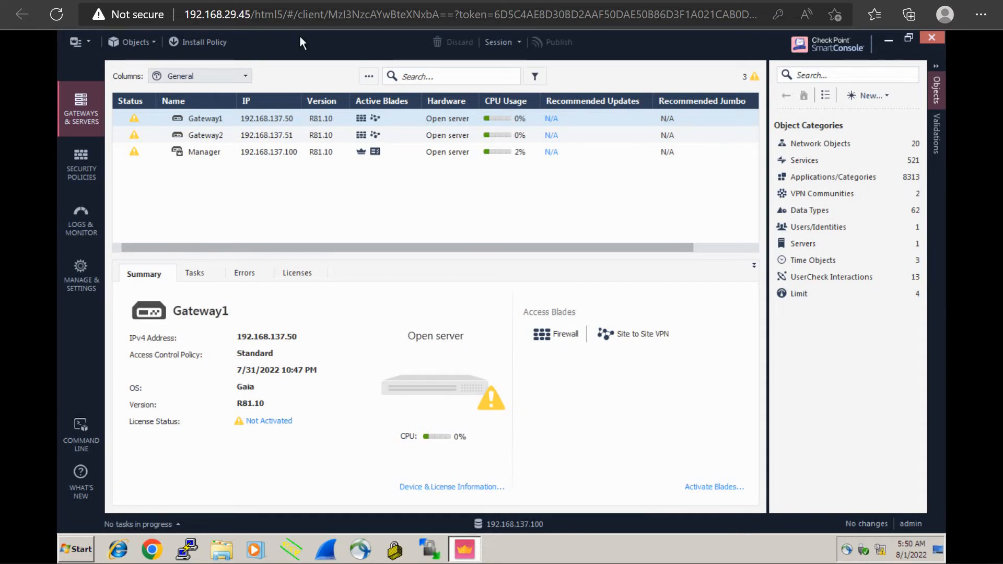
# Open the Location1 router console from the lab topology and enter privileged mode with "en"
pyautogui.click(251, 1)
pyautogui.moveTo(557, 371); pyautogui.dragTo(561, 352)
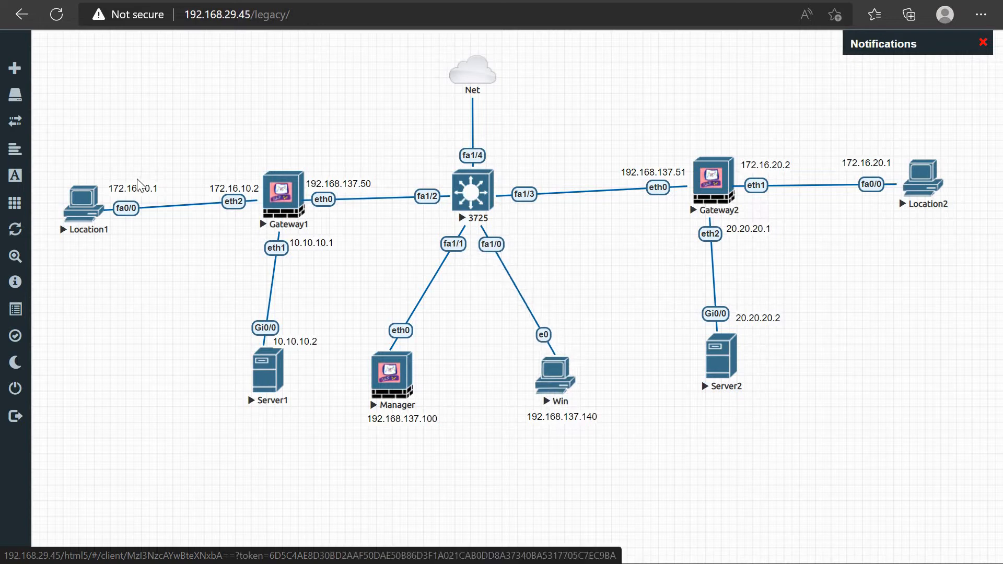
pyautogui.click(84, 204)
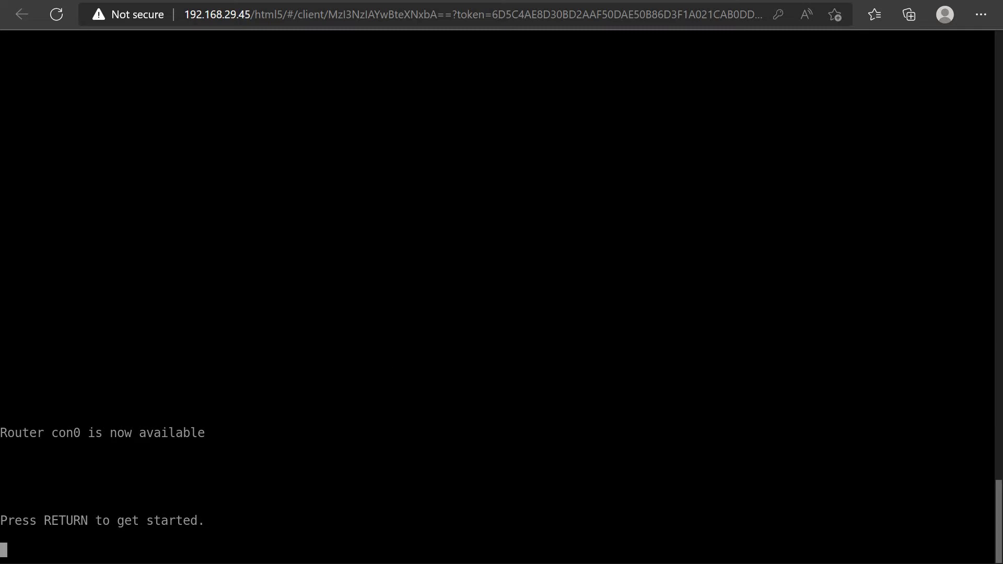
pyautogui.press('Return')
pyautogui.press('Return')
pyautogui.press('Return')
pyautogui.press('Return')
pyautogui.press('Return')
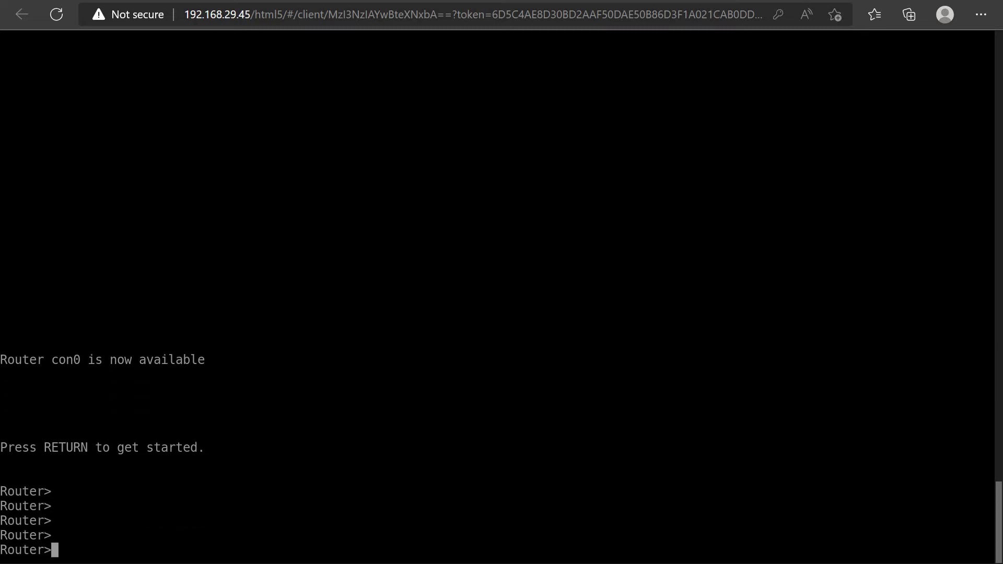
pyautogui.write('en')
pyautogui.press('Return')
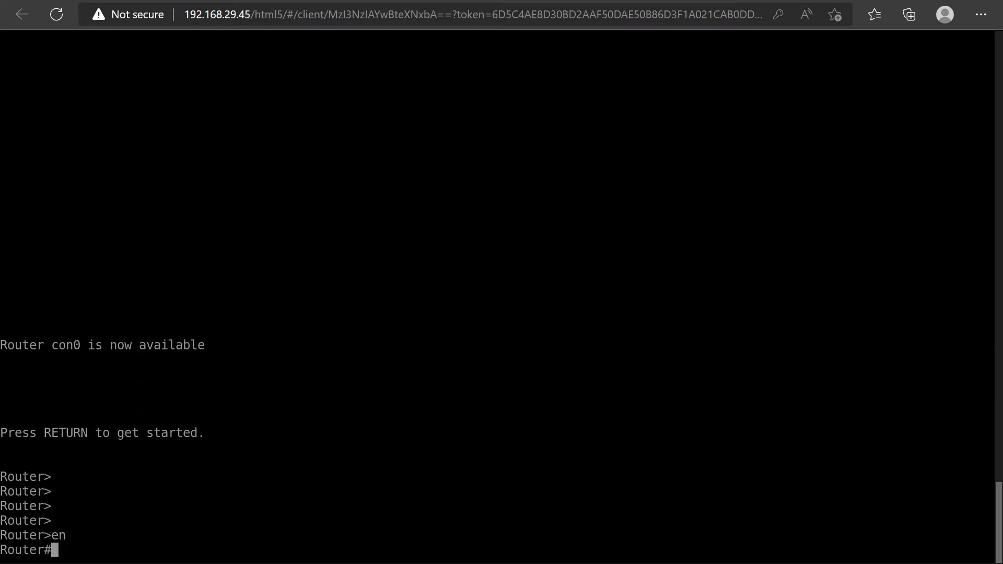
# Try to set the router's hostname to Location1 directly from privileged mode
pyautogui.write('hostname Location1')
pyautogui.press('Return')
# Enter global configuration mode with "config t" and set the router's hostname to Location1
pyautogui.write('confi')
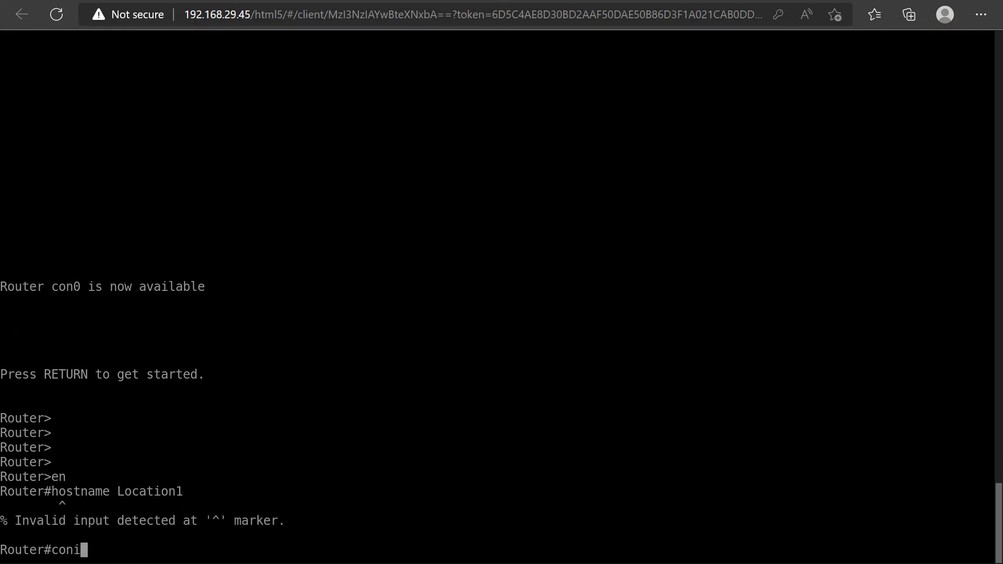
pyautogui.write('g t')
pyautogui.press('Return')
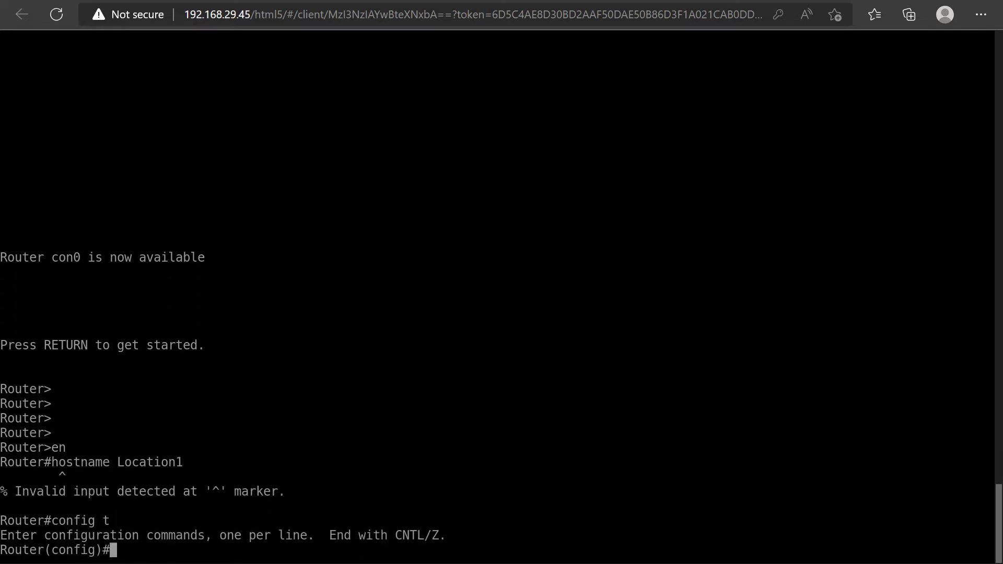
pyautogui.write('hostnam ')
pyautogui.write(' Locat')
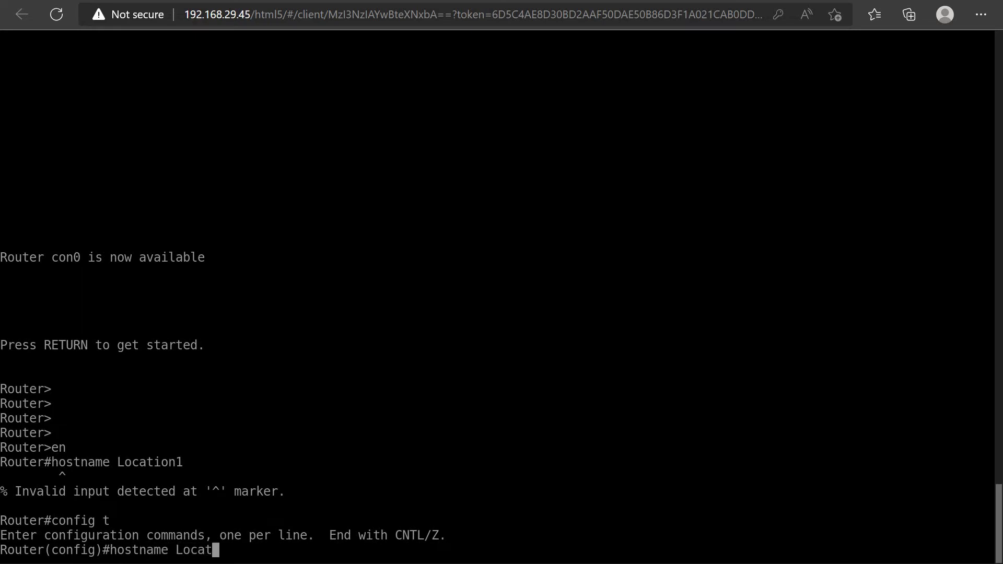
pyautogui.write('ion1')
pyautogui.press('Return')
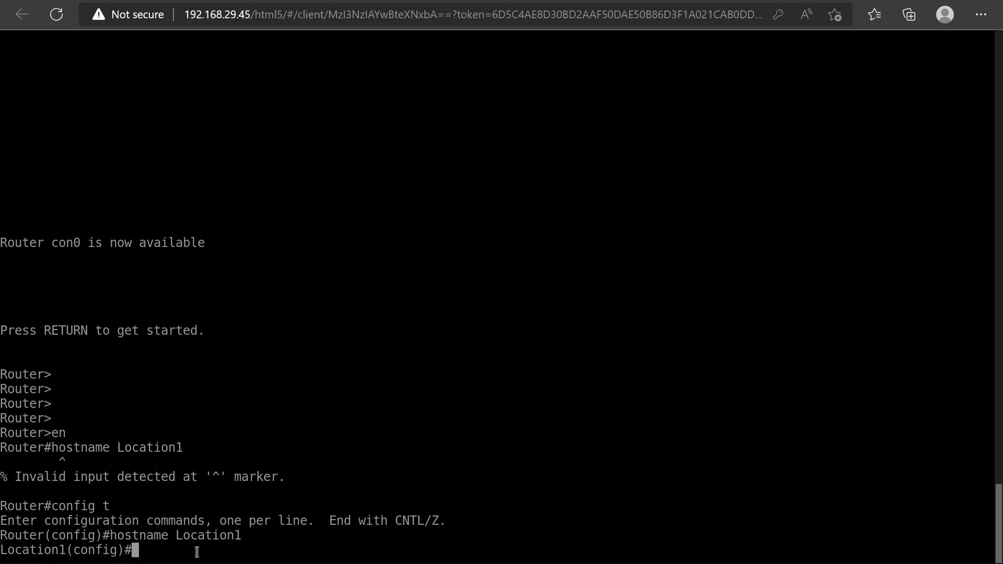
# Try to list the router's interface summary with "sh ip int br" directly from global configuration mode
pyautogui.write('sh ip int br')
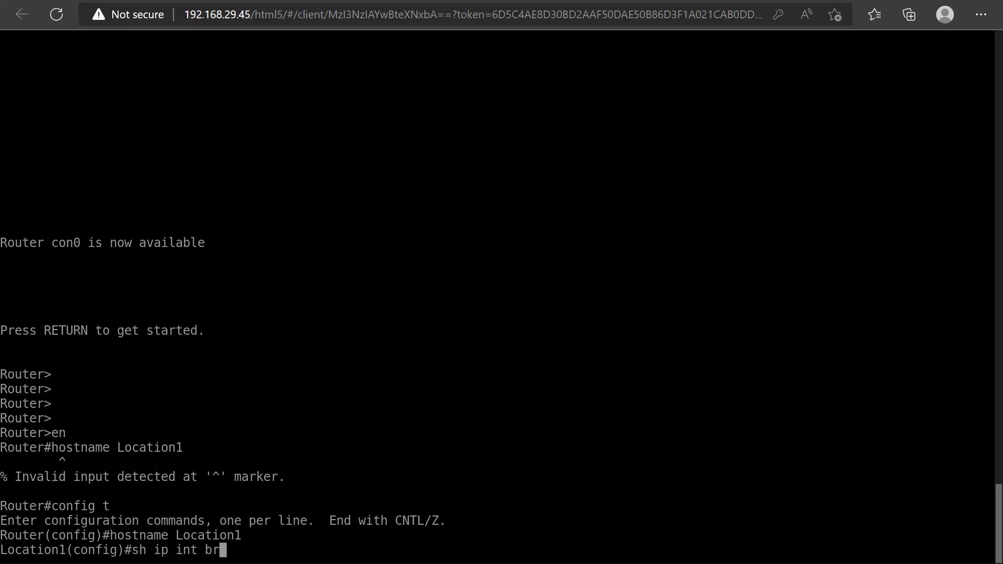
pyautogui.press('Return')
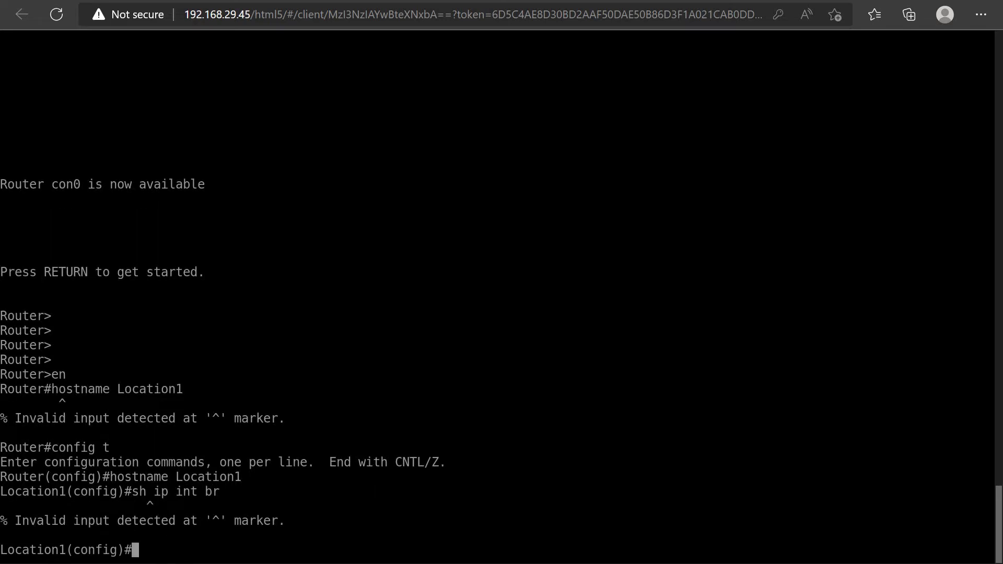
# List the interfaces with "do sh ip int br" and compare FastEthernet0/0's IP address with the lab topology
pyautogui.write('do sh ')
pyautogui.write('ip in ')
pyautogui.write(' br')
pyautogui.press('Return')
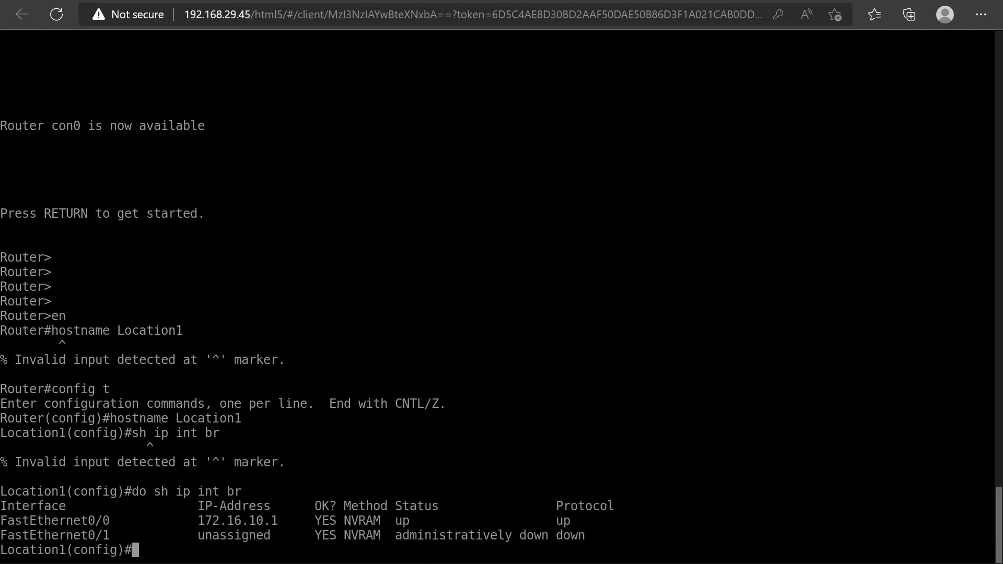
pyautogui.moveTo(282, 522); pyautogui.dragTo(200, 518)
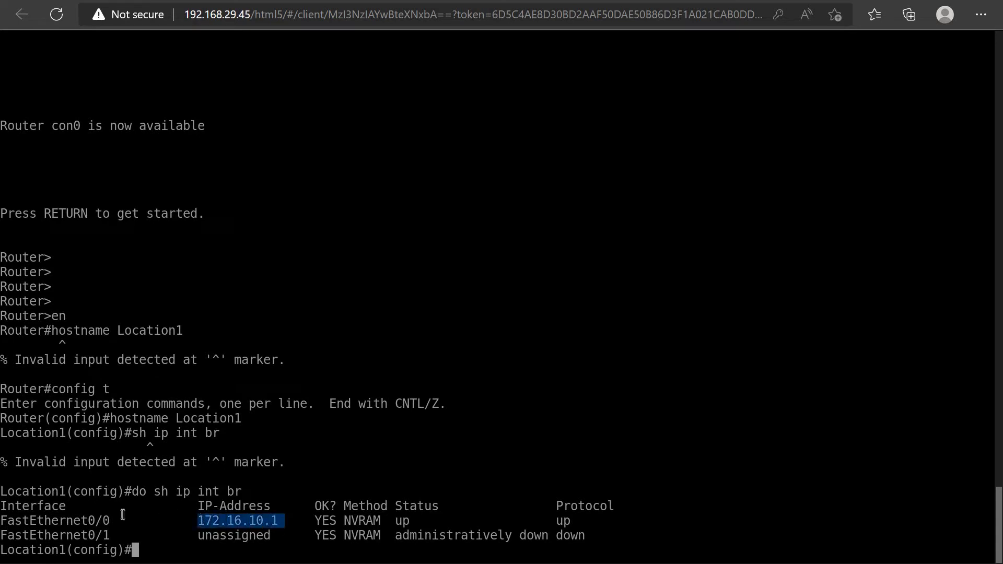
pyautogui.moveTo(114, 520); pyautogui.dragTo(10, 521)
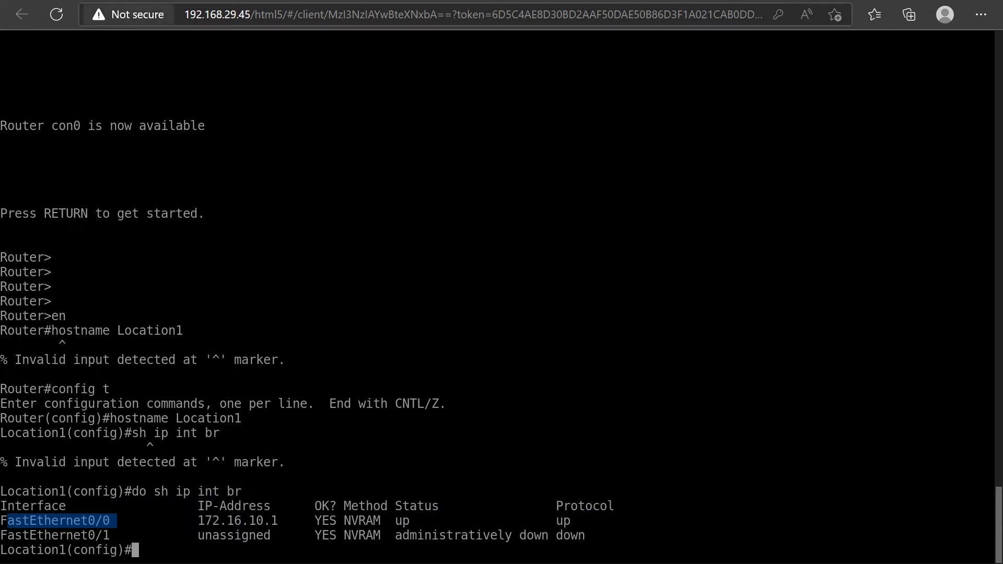
pyautogui.hotkey('ctrl', 'shift', 'Tab')
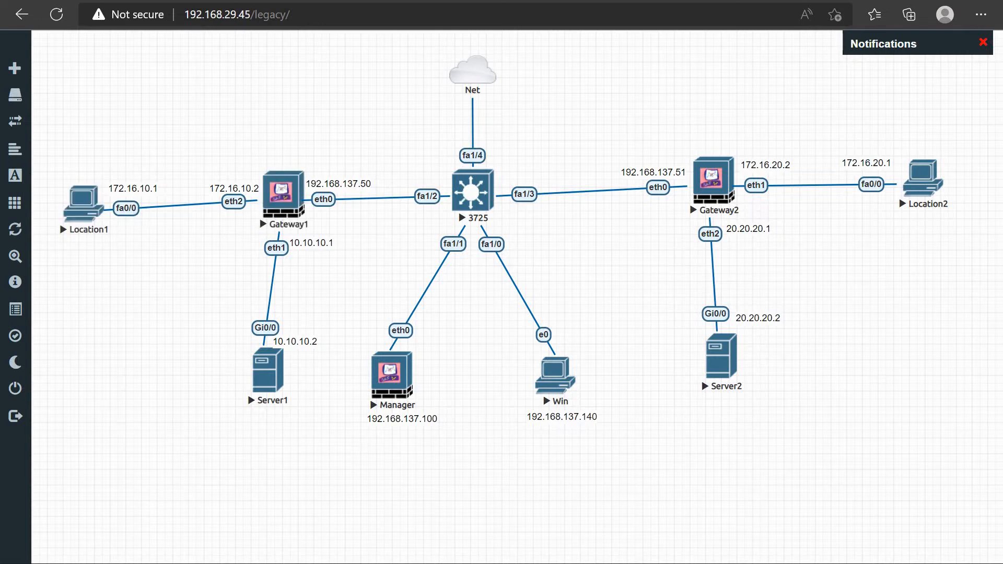
pyautogui.click(460, 1)
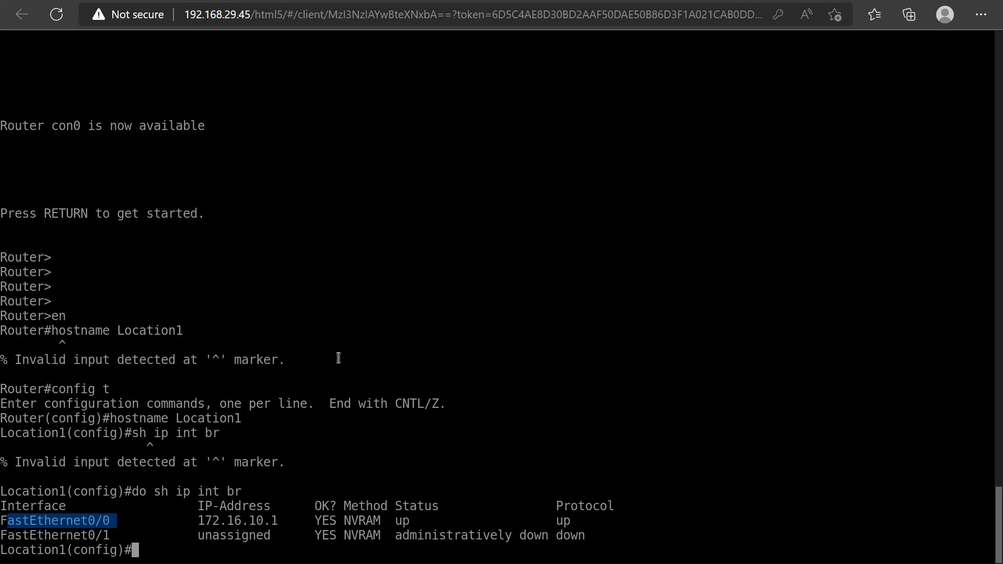
# Exit configuration mode and run "sh ip route" on Location1 to examine its default route and next hop
pyautogui.press('Return')
pyautogui.press('Return')
pyautogui.press('Return')
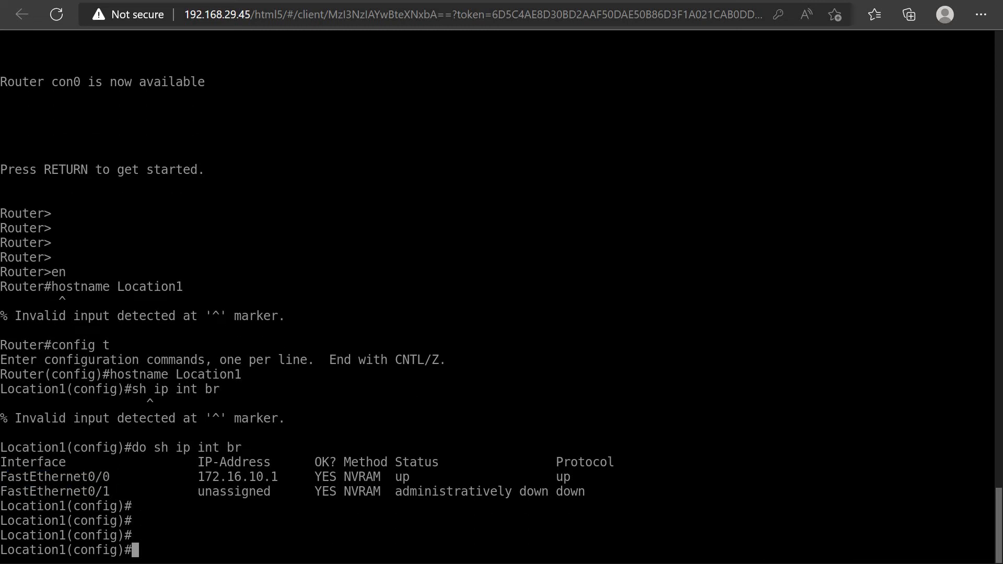
pyautogui.write('exit')
pyautogui.press('Return')
pyautogui.write('sh ip ')
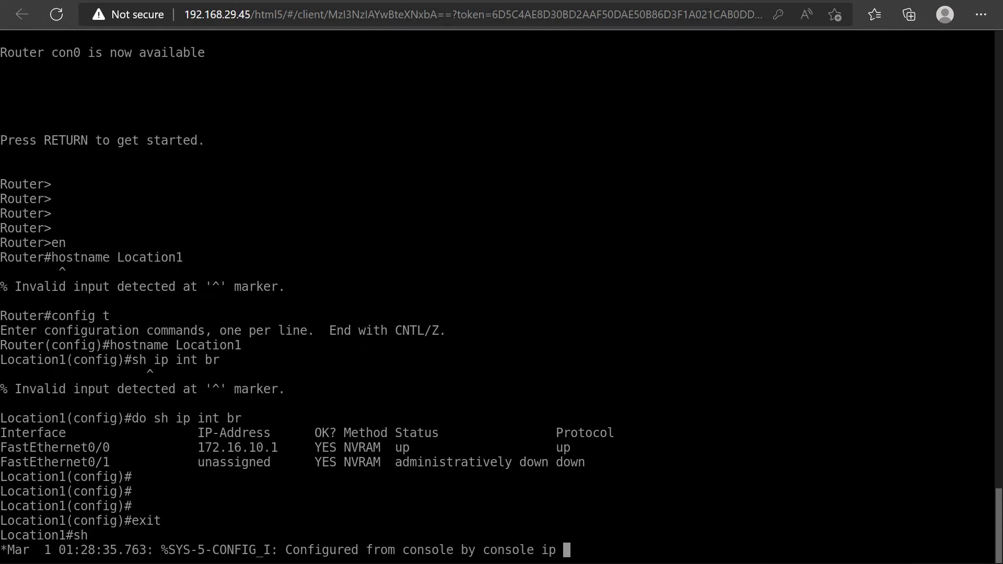
pyautogui.write('route')
pyautogui.press('Return')
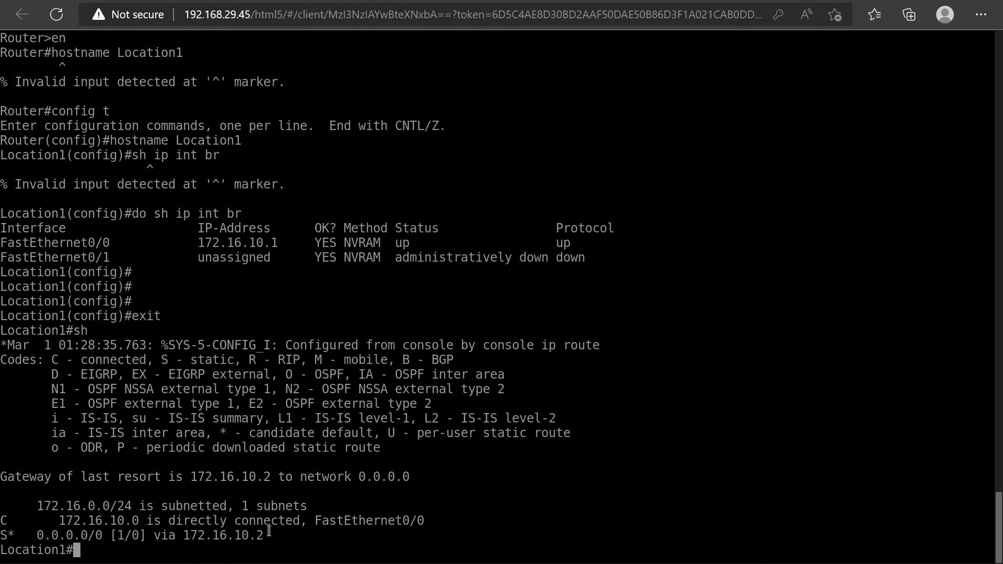
pyautogui.moveTo(265, 536); pyautogui.dragTo(9, 536)
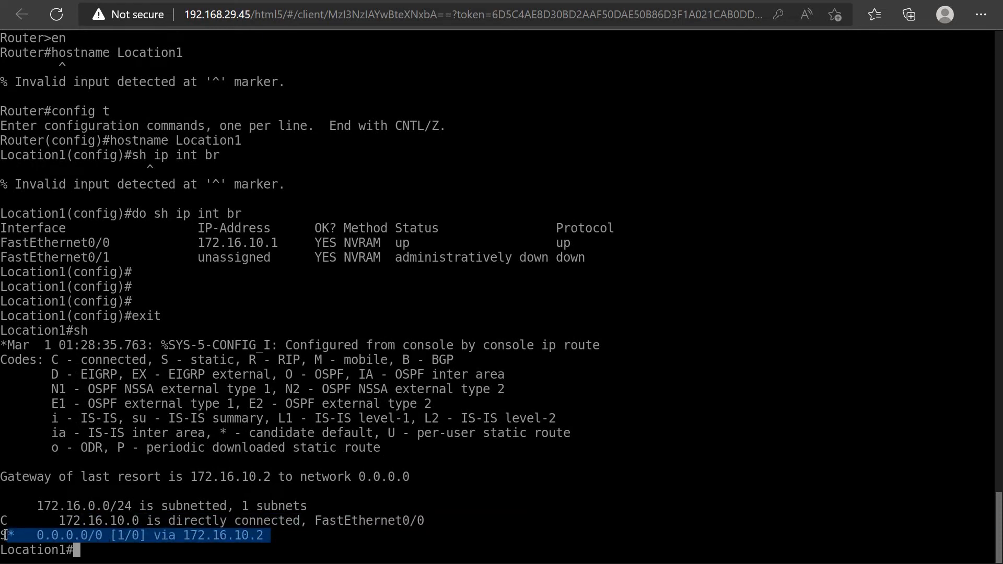
pyautogui.moveTo(186, 536); pyautogui.dragTo(265, 536)
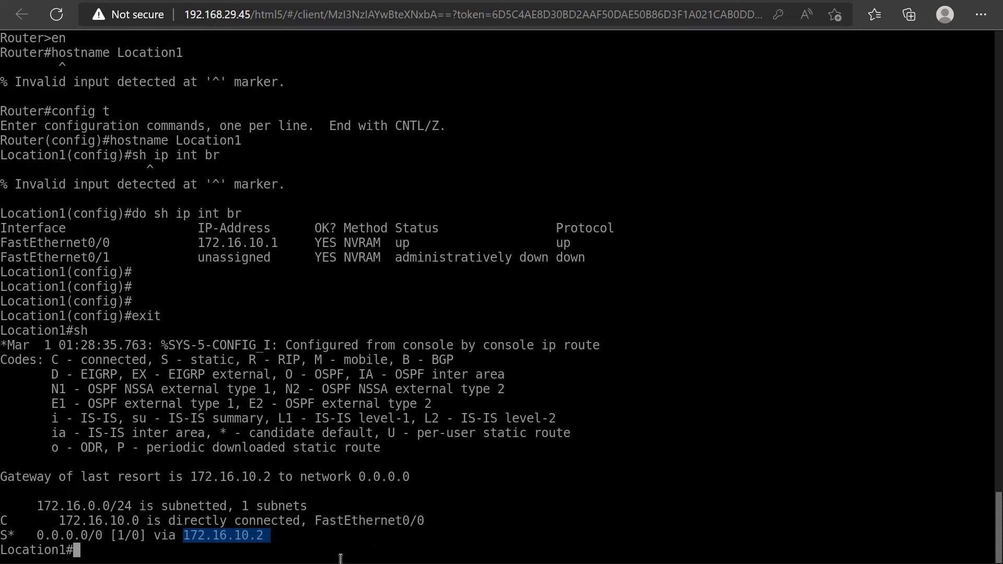
# Enter configuration mode with "config t", add the default route "ip route 0.0.0.0 0.0.0.0 172.16.10.2", and exit
pyautogui.write('config')
pyautogui.write(' t')
pyautogui.press('Return')
pyautogui.write('ip route 0.0.0.0 0.0.0.0 ')
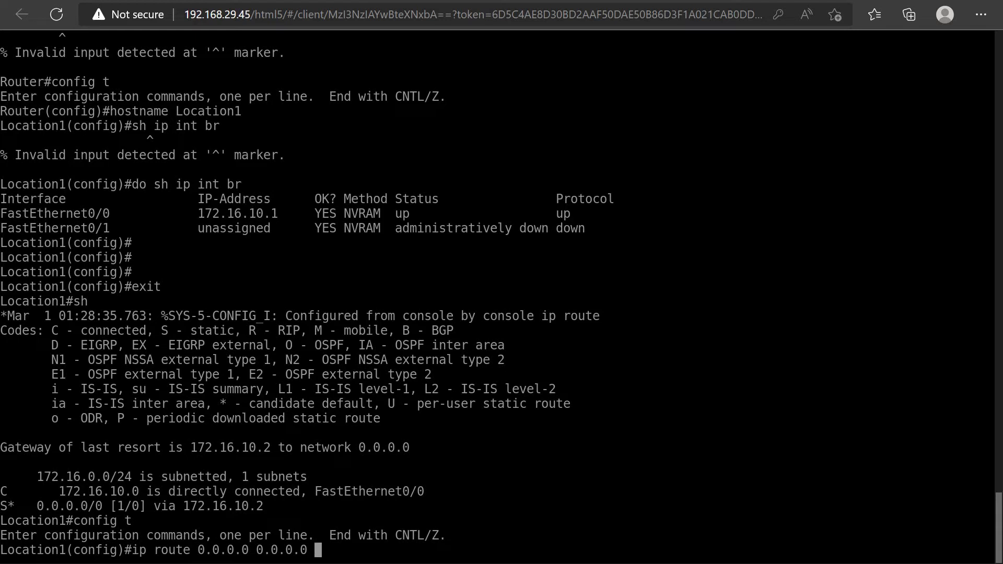
pyautogui.write('172.16.10.2')
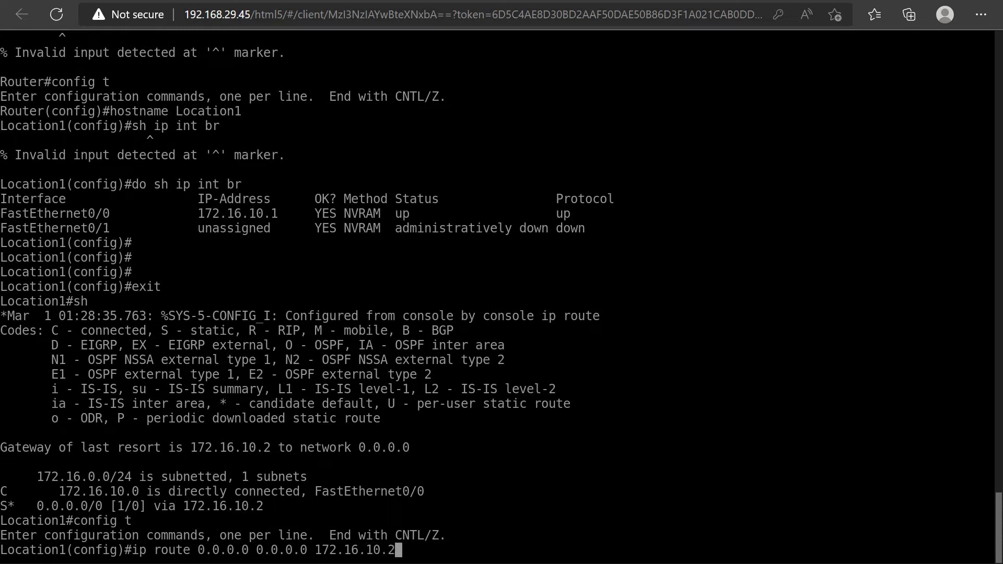
pyautogui.press('Return')
pyautogui.write('exit')
pyautogui.press('Return')
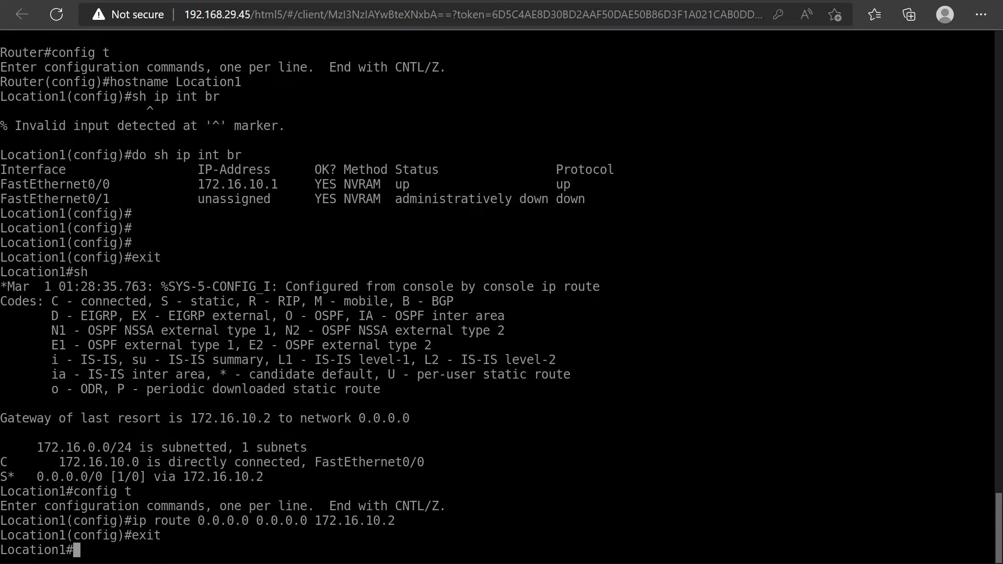
# Run "sh ip route" again on Location1 and check the static default route entry
pyautogui.moveTo(270, 466); pyautogui.dragTo(48, 472)
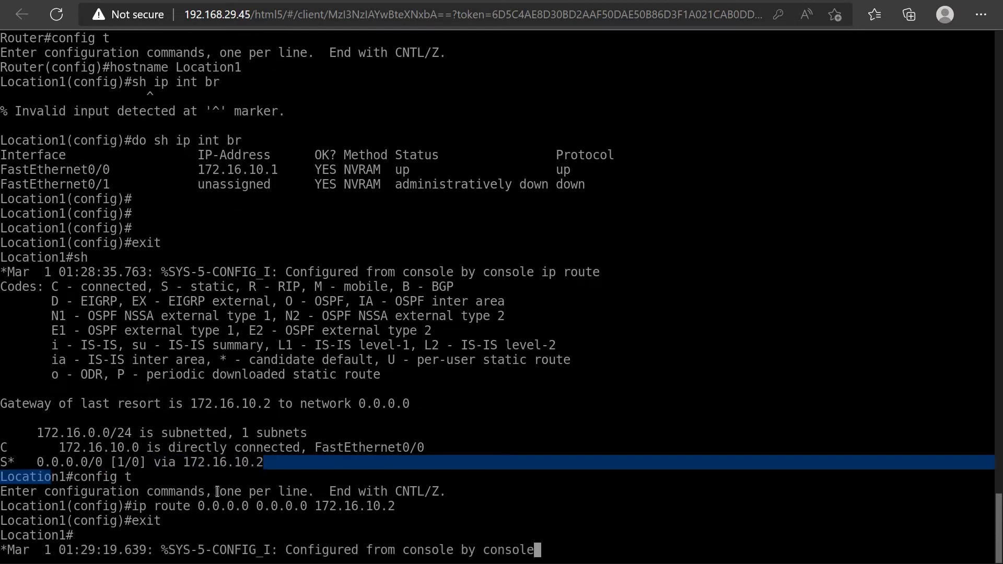
pyautogui.press('Return')
pyautogui.press('Up')
pyautogui.press('Up')
pyautogui.press('Return')
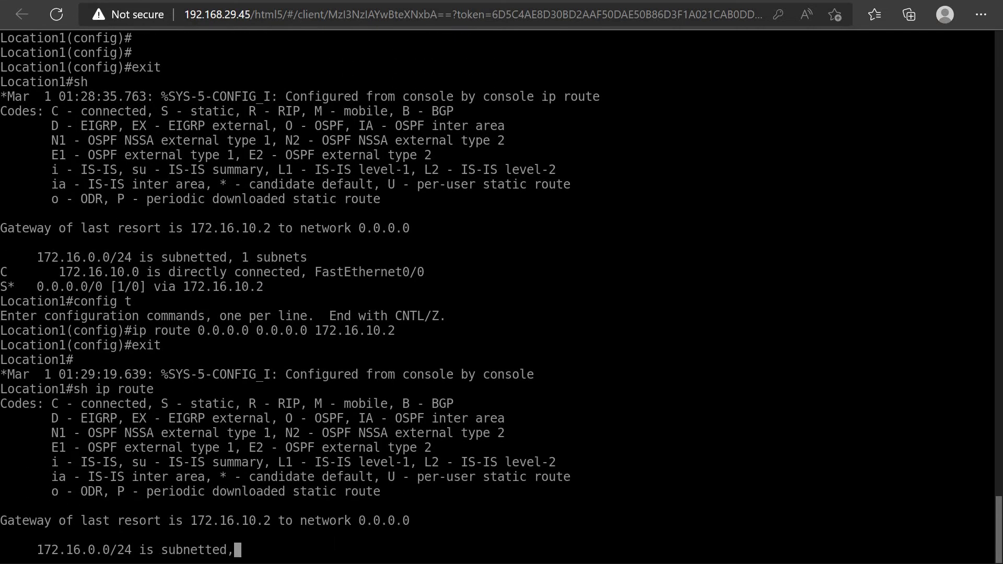
pyautogui.moveTo(279, 536); pyautogui.dragTo(38, 535)
pyautogui.moveTo(142, 530); pyautogui.dragTo(7, 533)
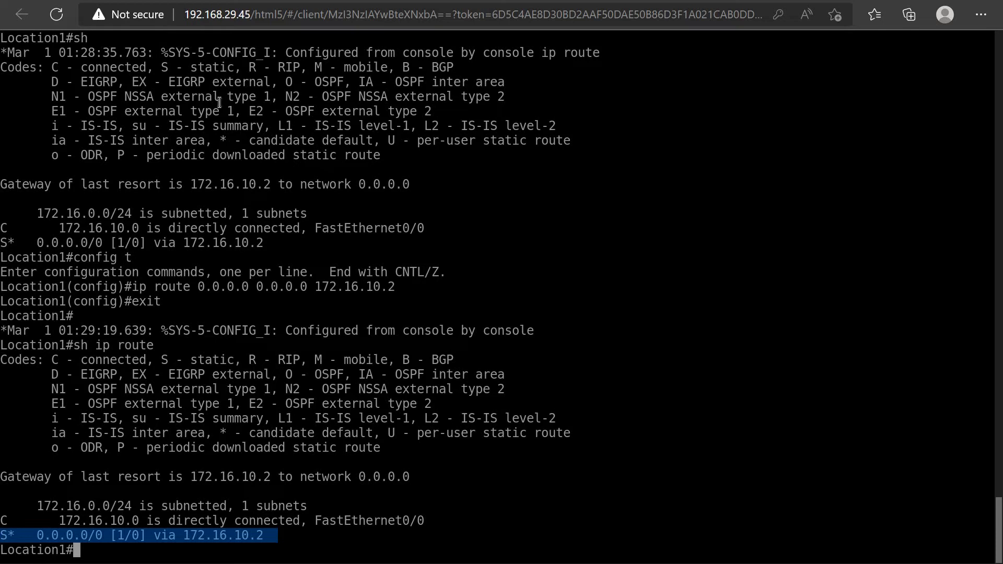
# Open the Server2 console from the lab topology and check GigabitEthernet0/0's IP address with "sh ip int br"
pyautogui.click(160, 1)
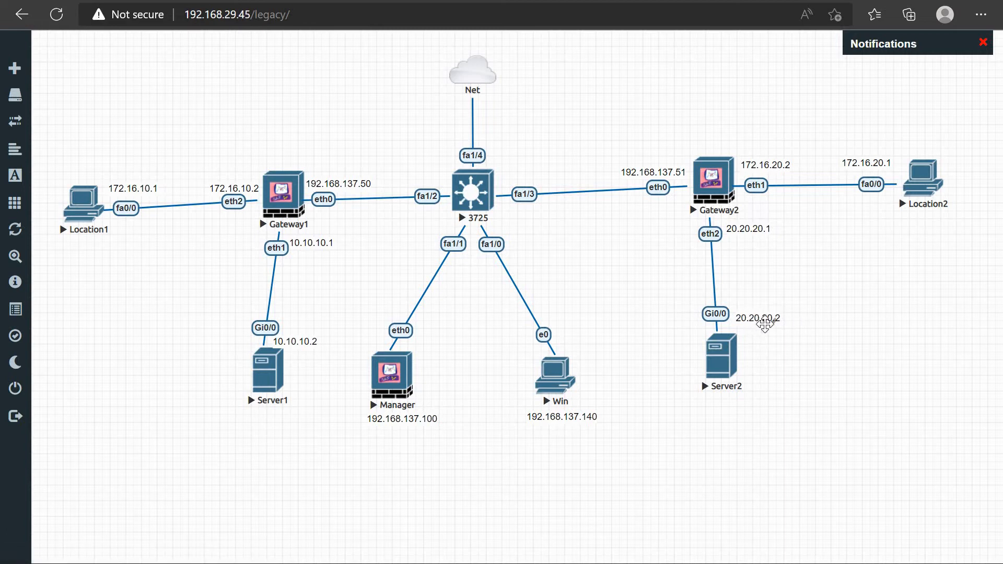
pyautogui.click(723, 352)
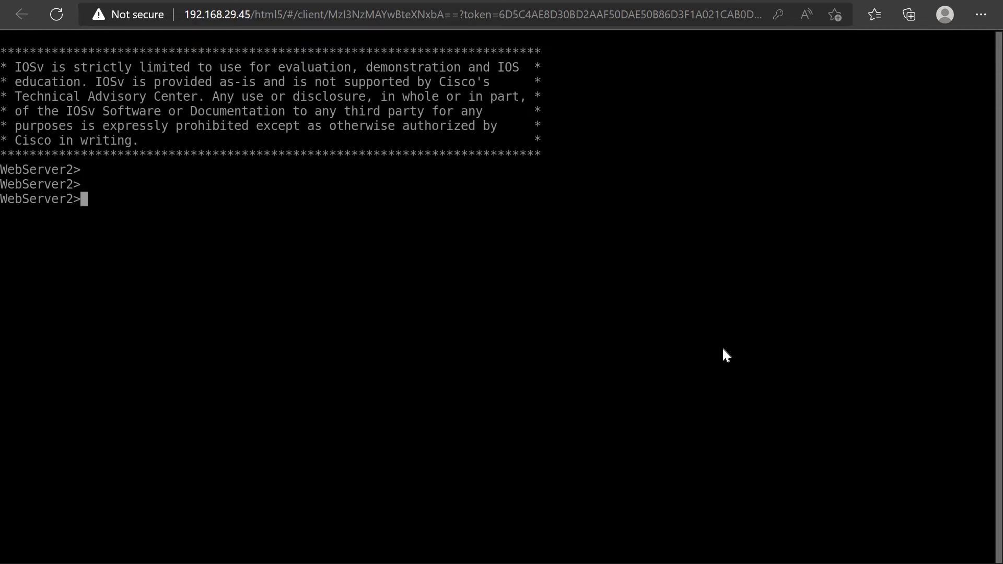
pyautogui.write('sh ip int br')
pyautogui.press('Return')
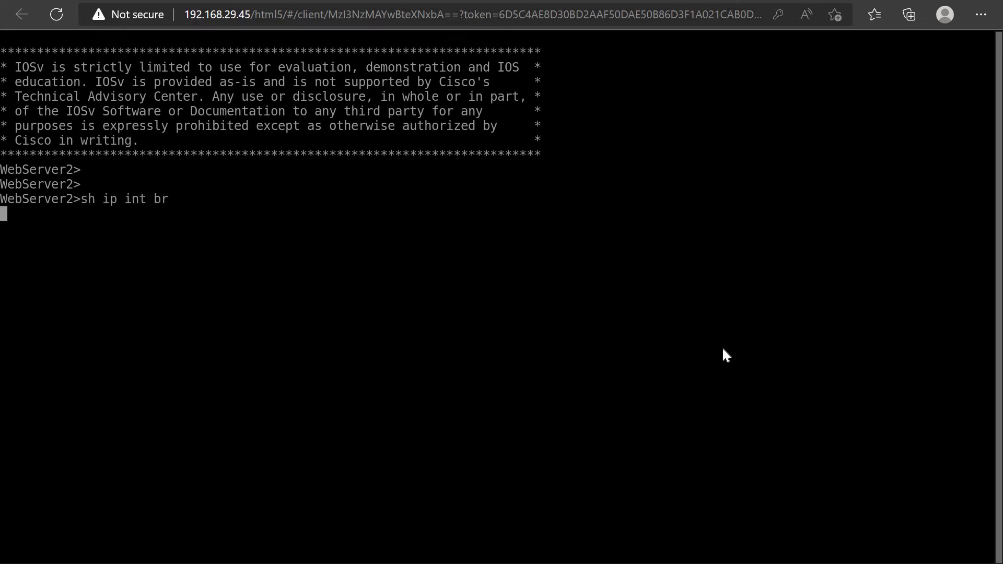
pyautogui.moveTo(195, 228); pyautogui.dragTo(287, 227)
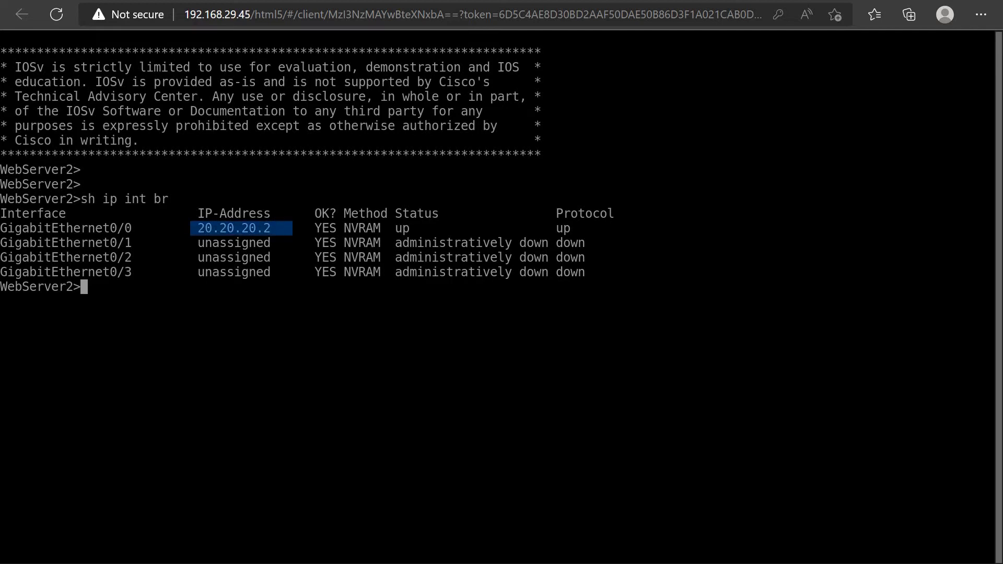
# Run "sh ip route" on WebServer2 and examine its default route entry
pyautogui.write('sh ip route')
pyautogui.press('Return')
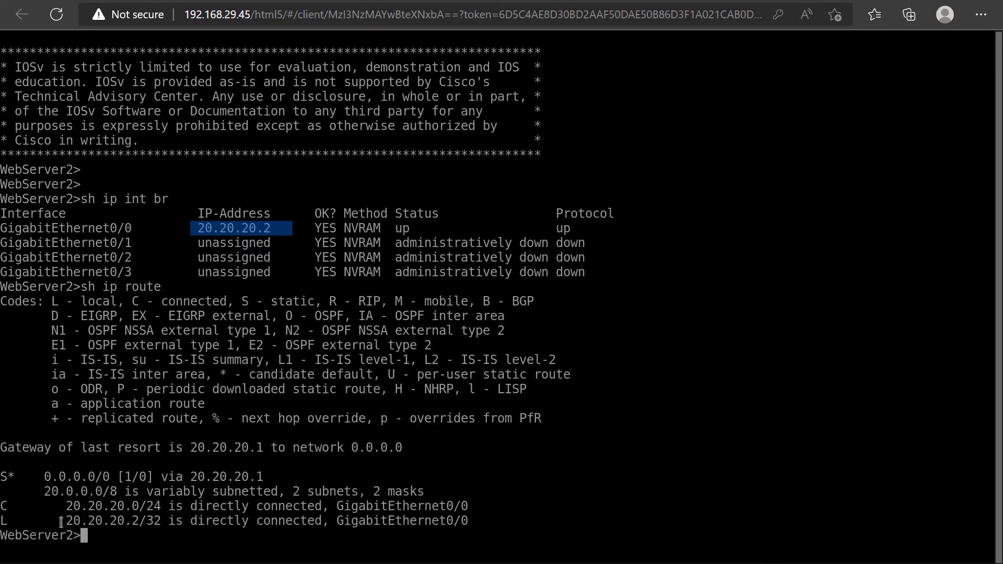
pyautogui.moveTo(67, 520); pyautogui.dragTo(45, 476)
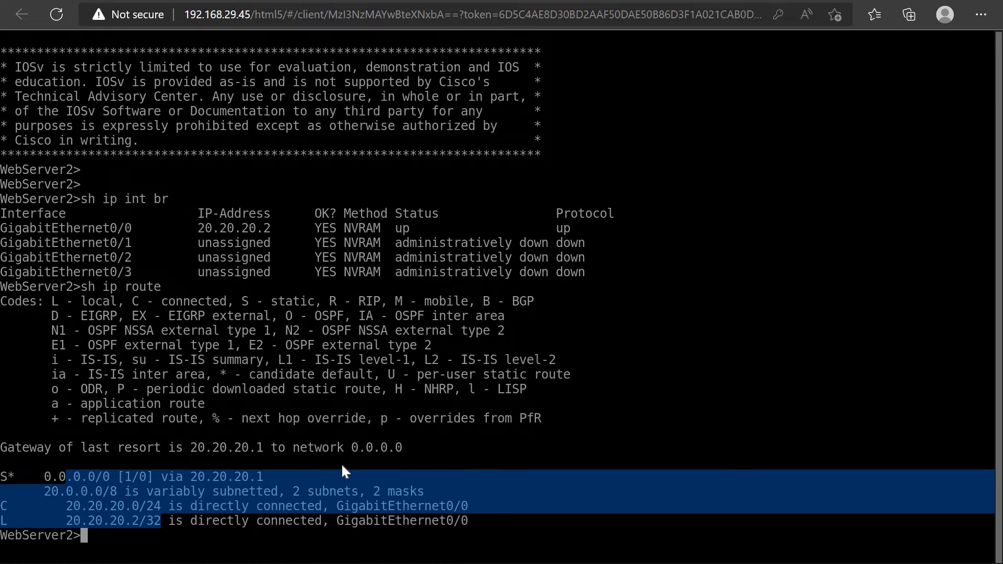
pyautogui.hotkey('alt', 'Tab')
pyautogui.hotkey('alt', 'Tab')
pyautogui.press('Return')
pyautogui.press('Return')
pyautogui.press('Return')
pyautogui.moveTo(270, 447); pyautogui.dragTo(44, 447)
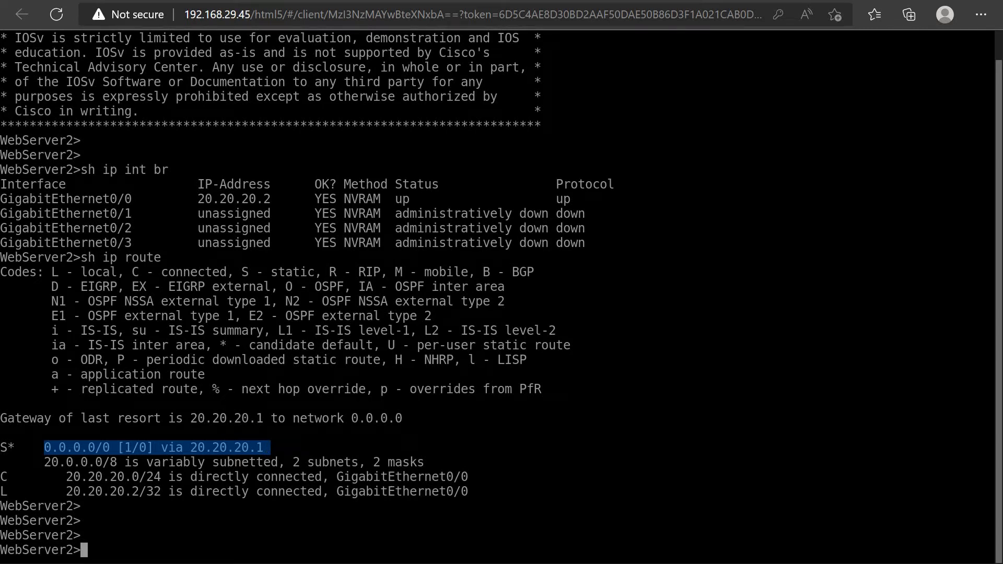
# Switch to the Windows client and open Gateway1's Gaia Portal at 192.168.137.50 in Chrome
pyautogui.click(204, 0)
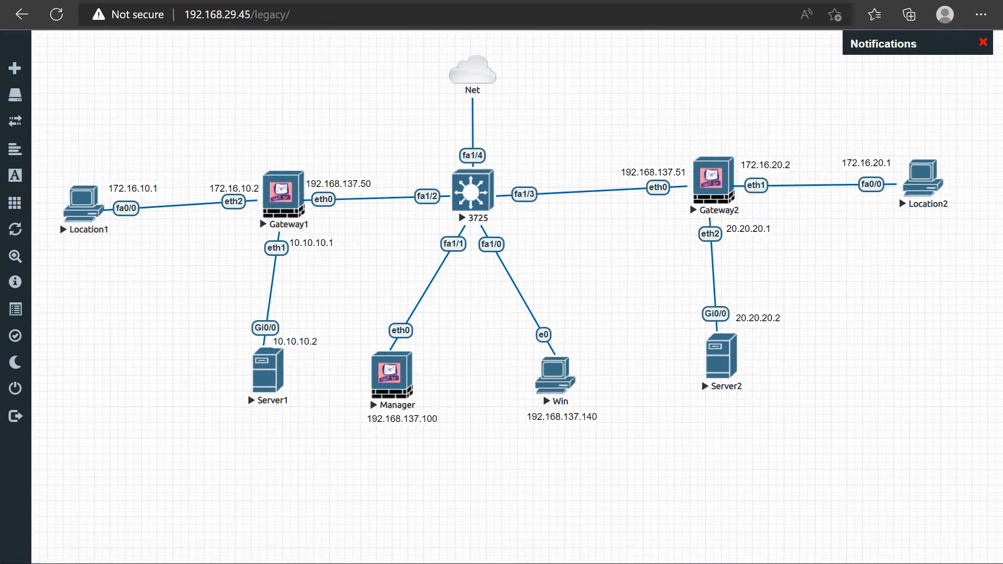
pyautogui.click(299, 1)
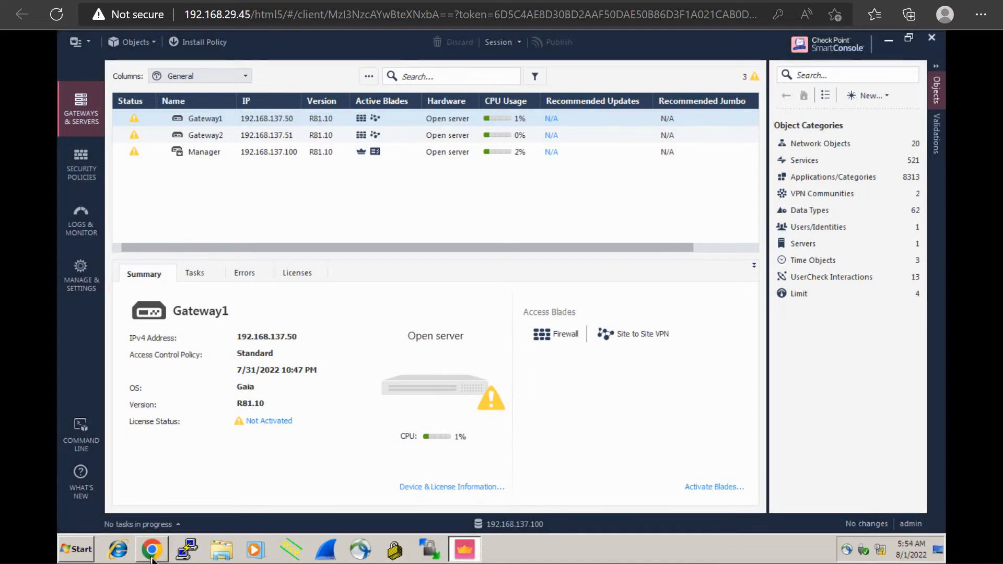
pyautogui.click(152, 557)
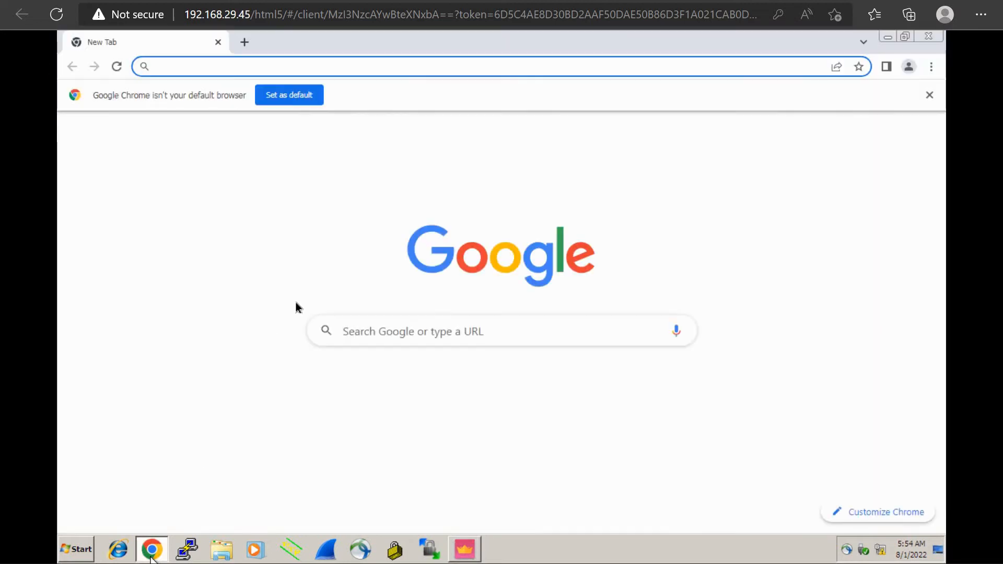
pyautogui.write('192')
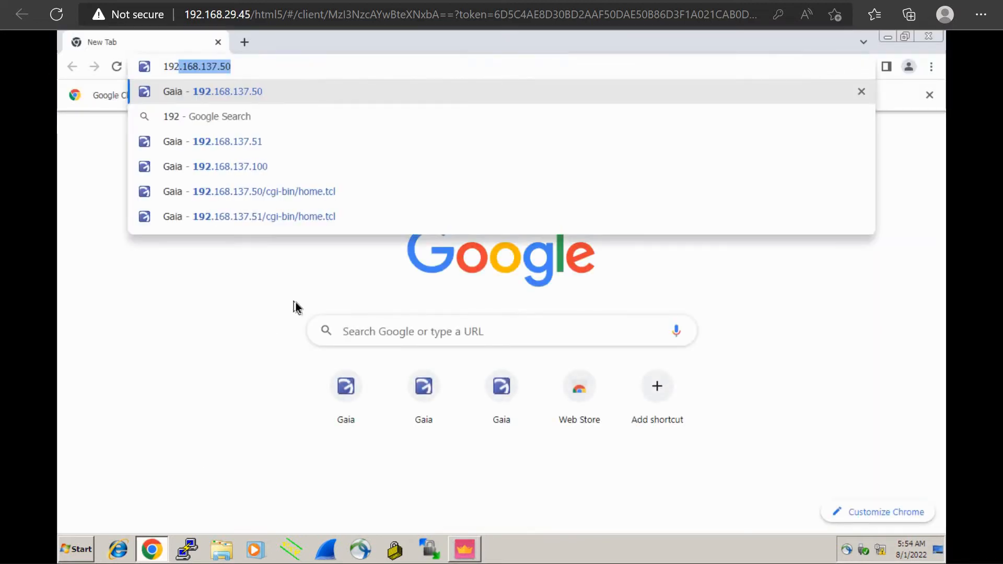
pyautogui.press('Return')
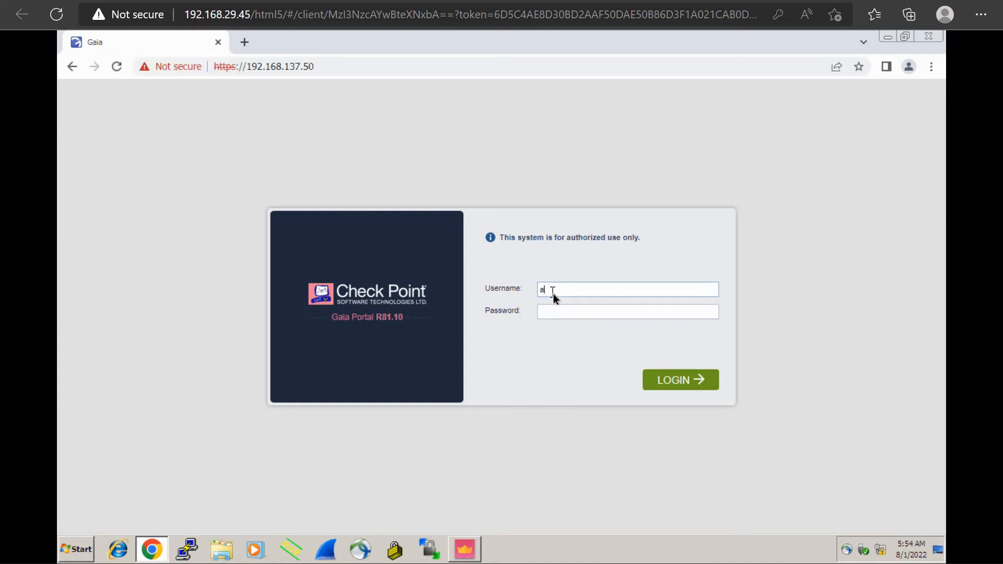
# Log in to Gateway1's Gaia Portal as admin with the account password
pyautogui.write('n')
pyautogui.press('Tab')
pyautogui.write('••••••••')
pyautogui.press('Return')
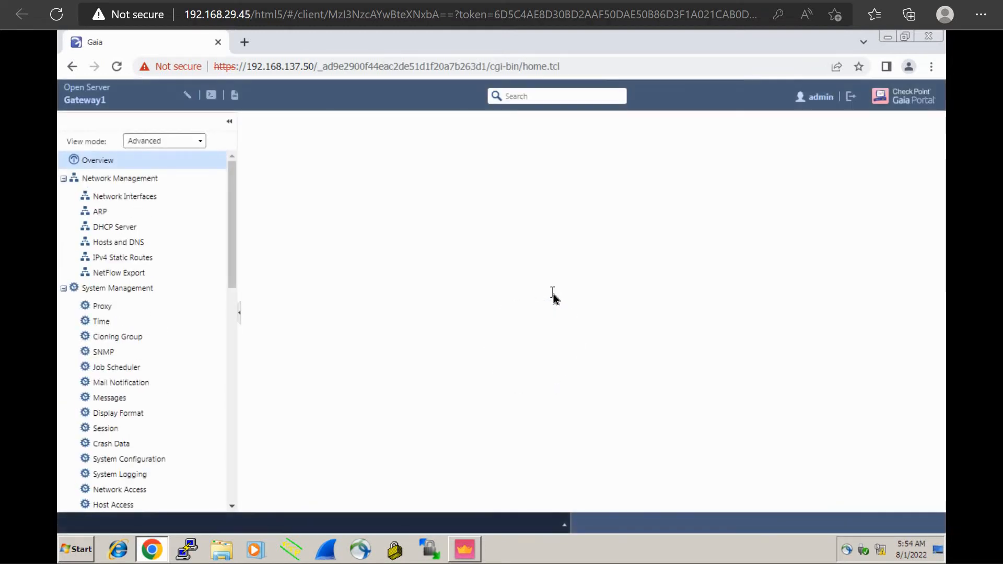
# Review Gateway1's network interfaces in the Gaia Portal and inspect the eth3 settings without changing them
pyautogui.click(143, 200)
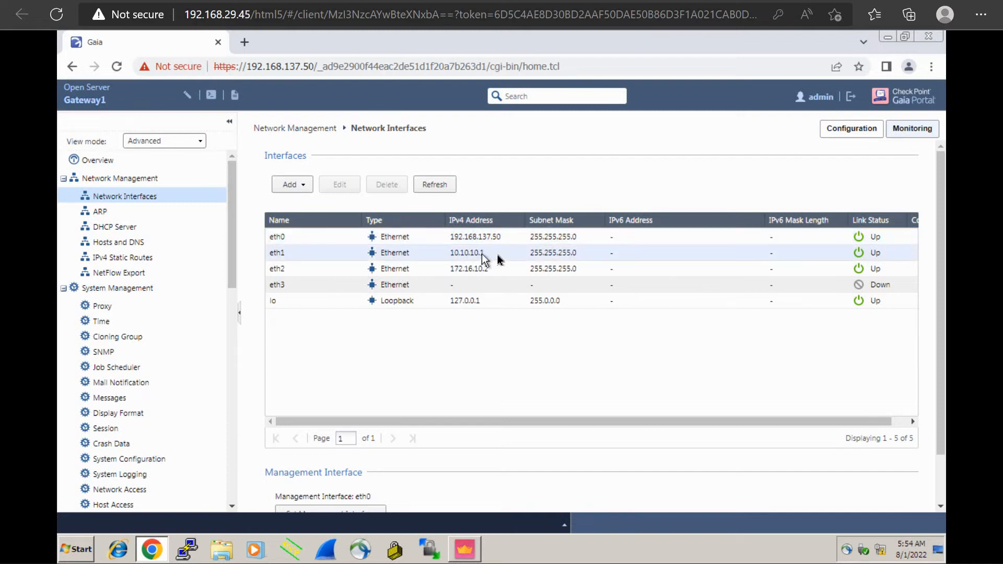
pyautogui.click(172, 1)
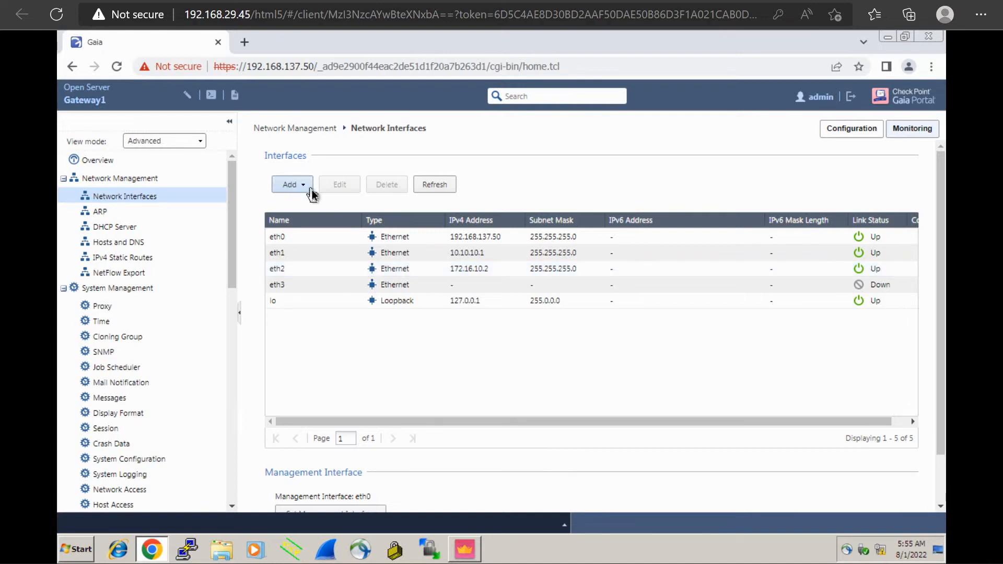
pyautogui.click(318, 284)
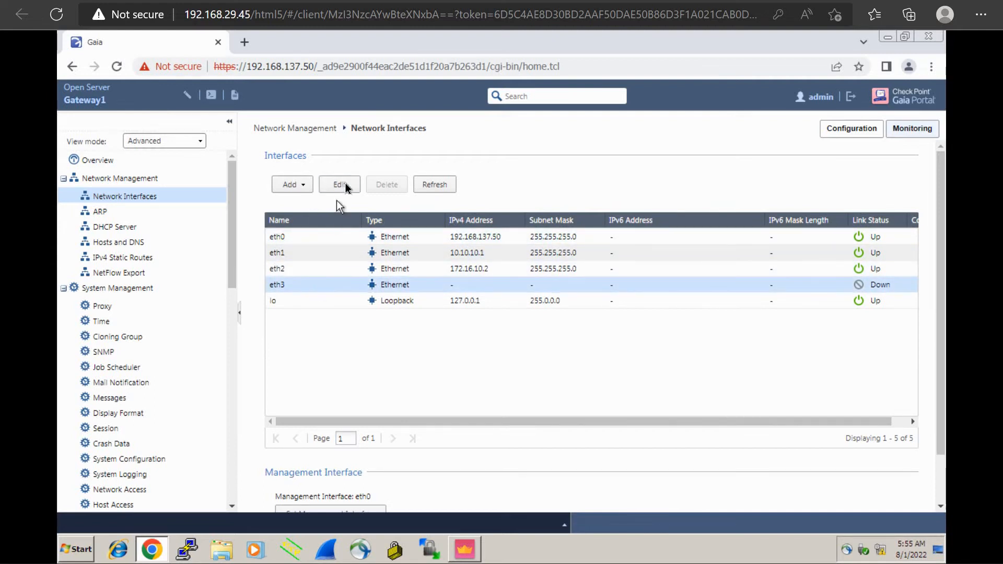
pyautogui.click(346, 187)
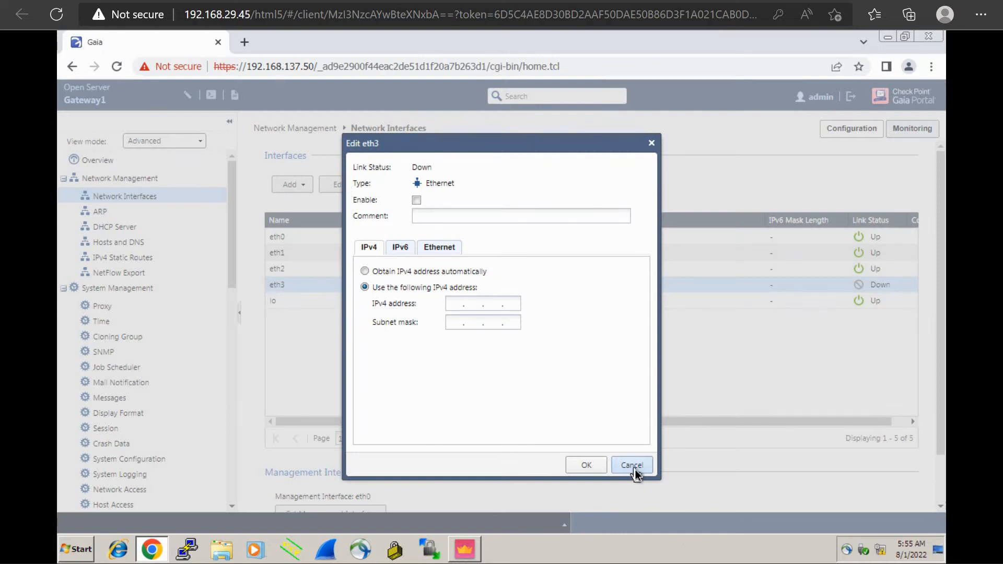
pyautogui.click(633, 465)
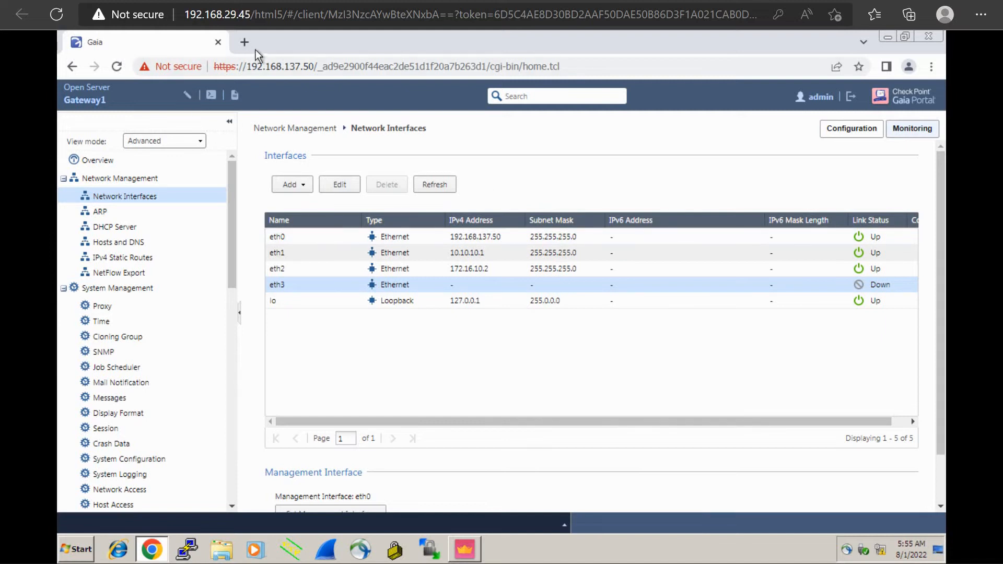
# Check Gateway2's management address in the lab topology and open its Gaia Portal at 192.168.137.51 in a new browser tab
pyautogui.hotkey('ctrl', 'shift', 'Tab')
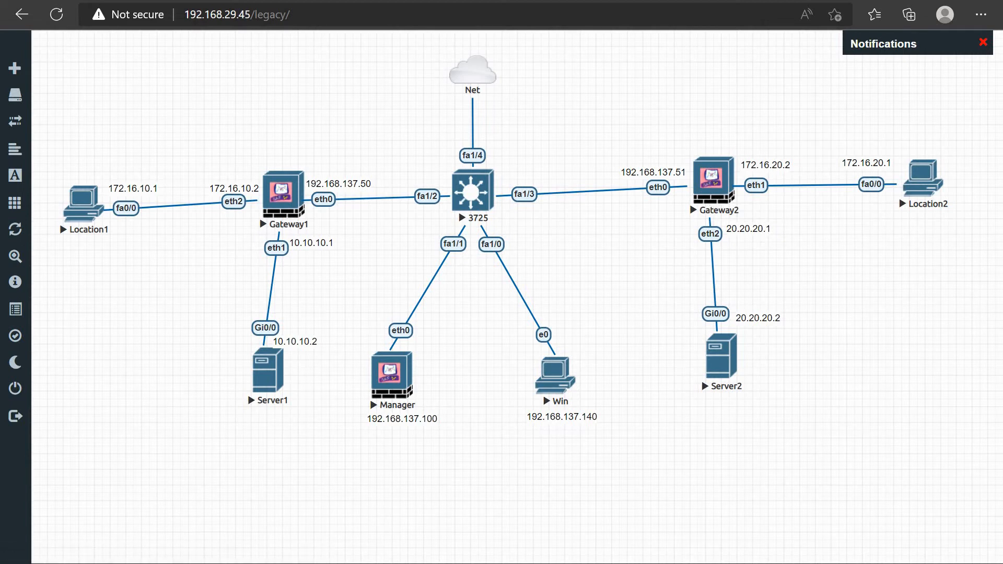
pyautogui.click(272, 0)
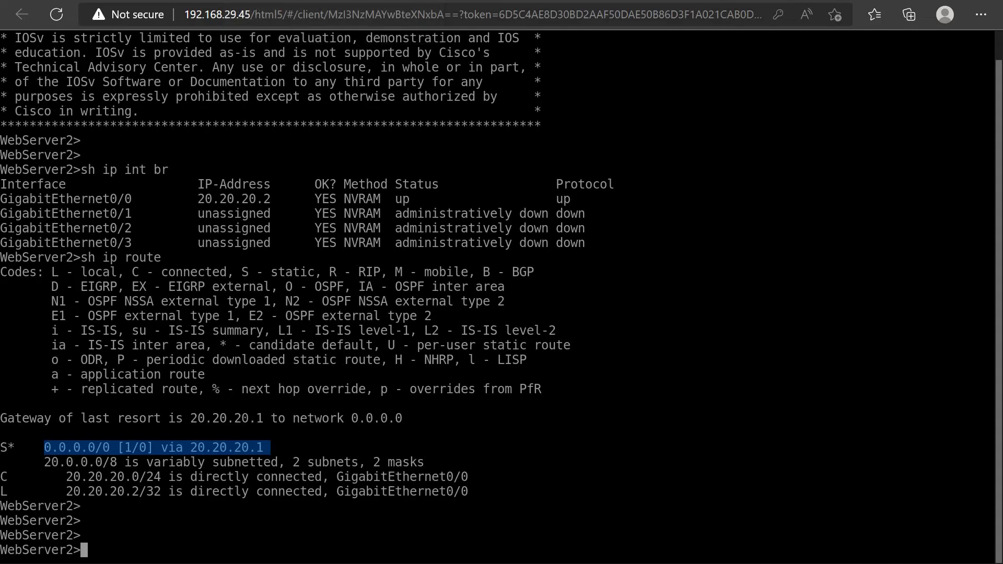
pyautogui.hotkey('ctrl', 'shift', 'Tab')
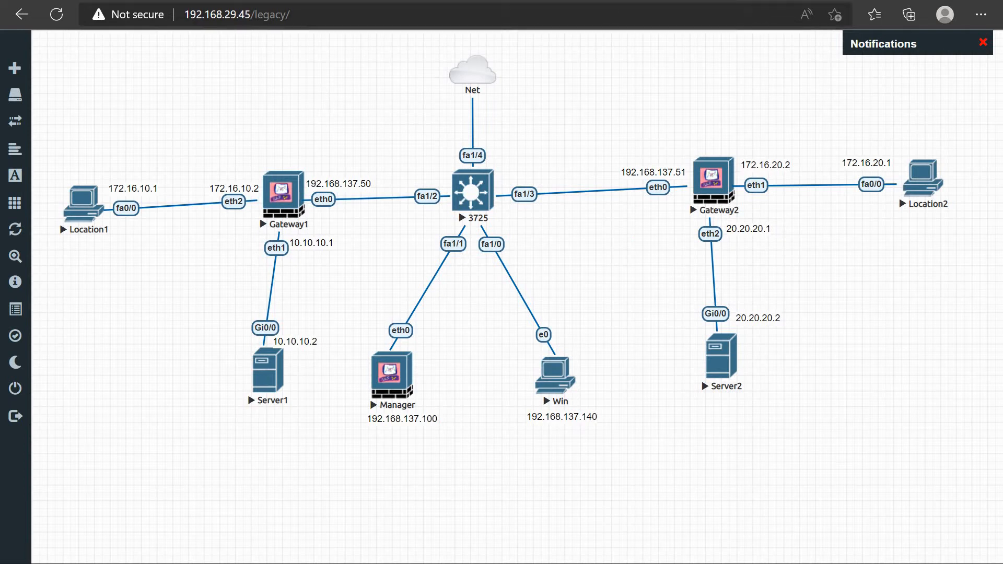
pyautogui.click(648, 1)
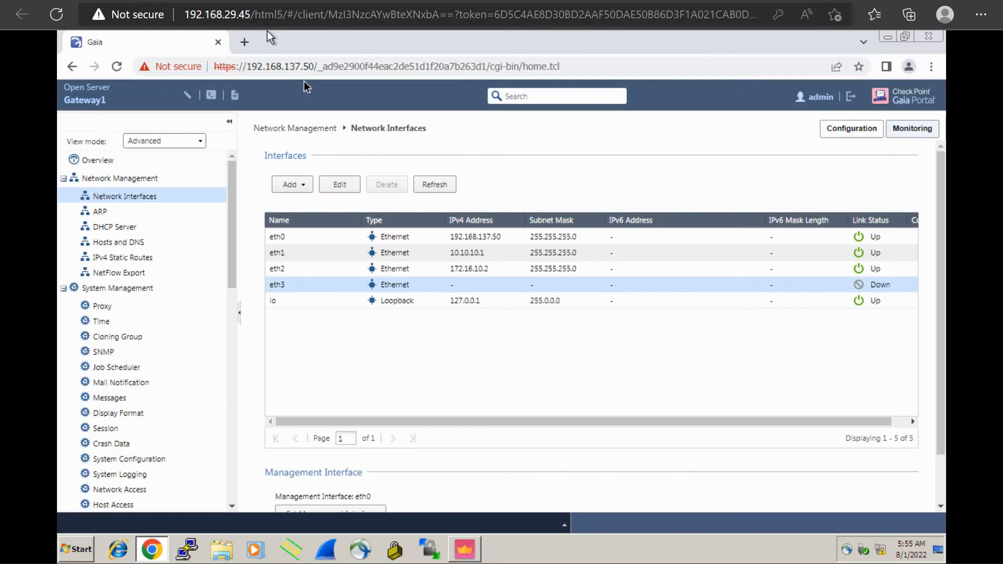
pyautogui.click(245, 47)
pyautogui.write('192.168.137.5')
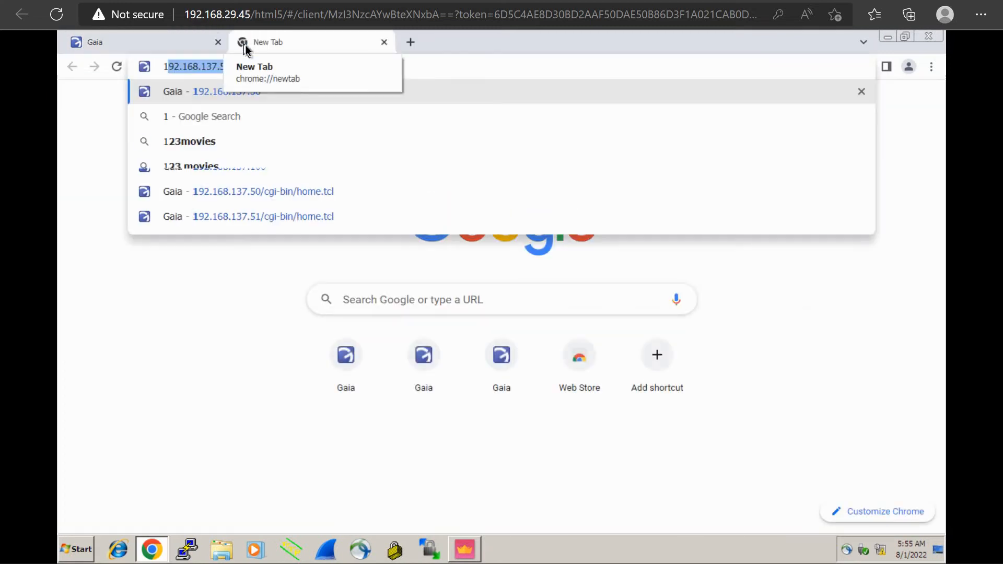
pyautogui.press('Right')
pyautogui.press('BackSpace')
pyautogui.write('1')
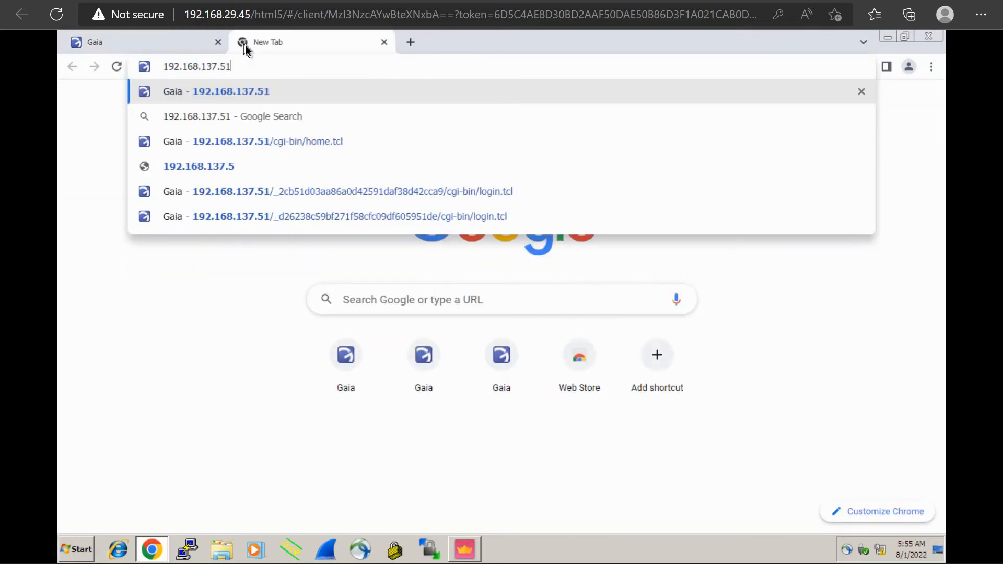
pyautogui.press('Return')
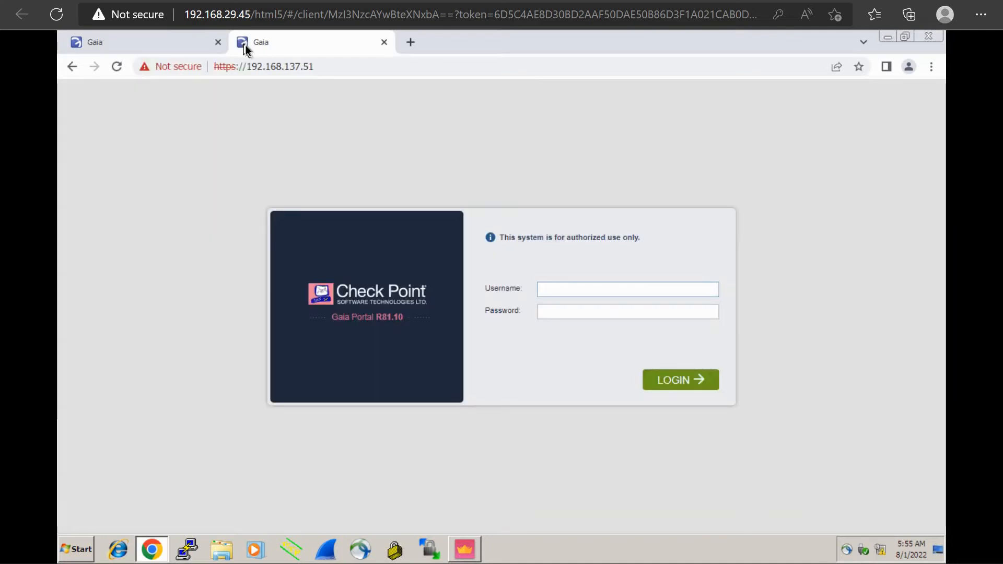
# Log in to Gateway2's Gaia Portal as admin with the account password and display its network interfaces
pyautogui.write('dmi')
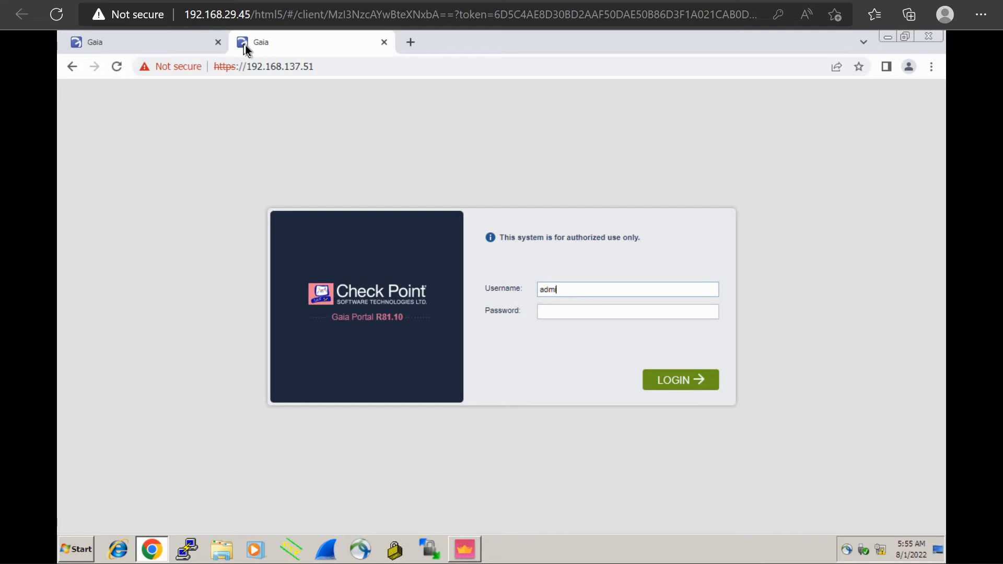
pyautogui.write('n')
pyautogui.press('Tab')
pyautogui.write('••••••••')
pyautogui.press('Return')
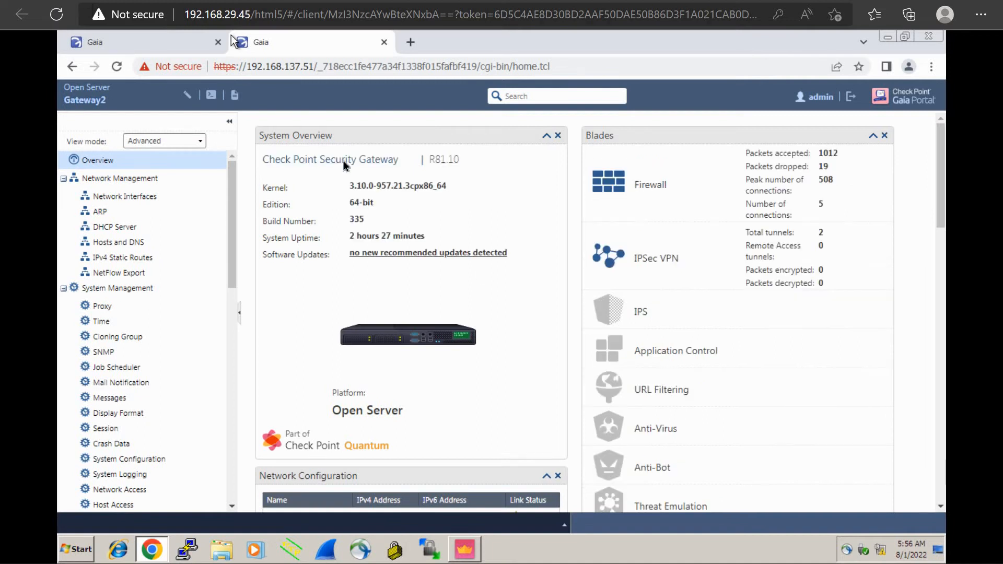
pyautogui.click(150, 203)
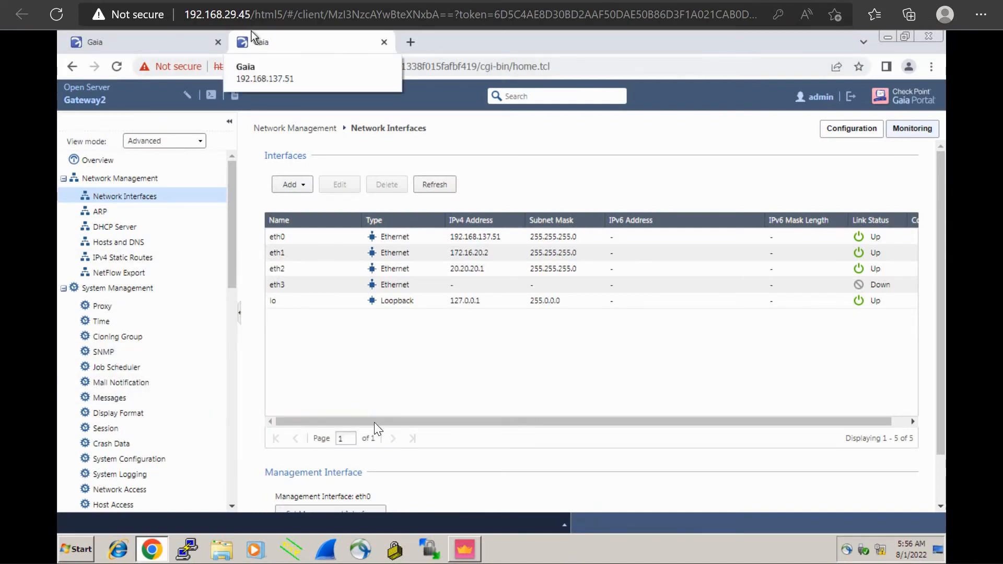
# Switch to SmartConsole and inspect Gateway1's general properties, including the Firewall and IPSec VPN blades, without saving changes
pyautogui.click(473, 553)
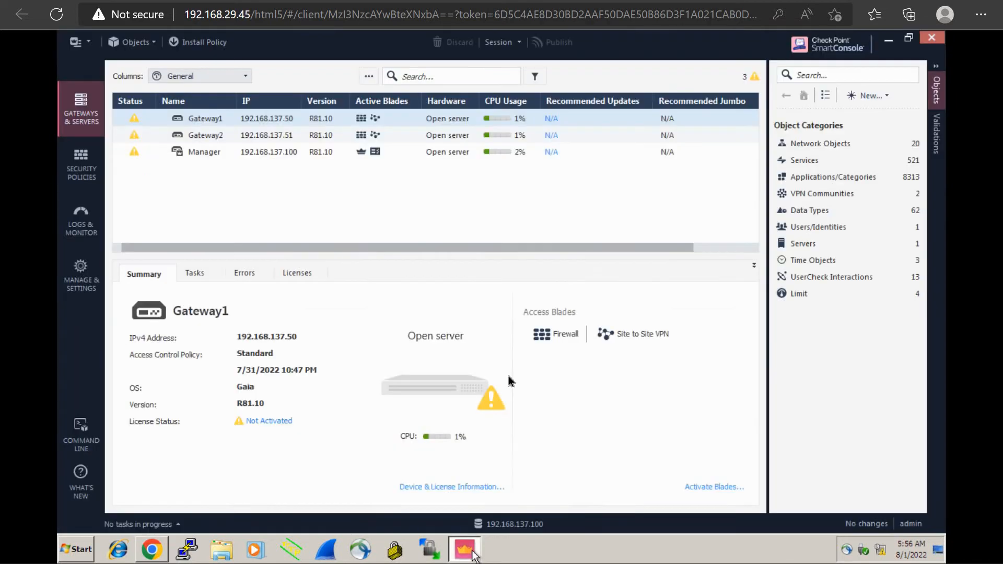
pyautogui.click(92, 179)
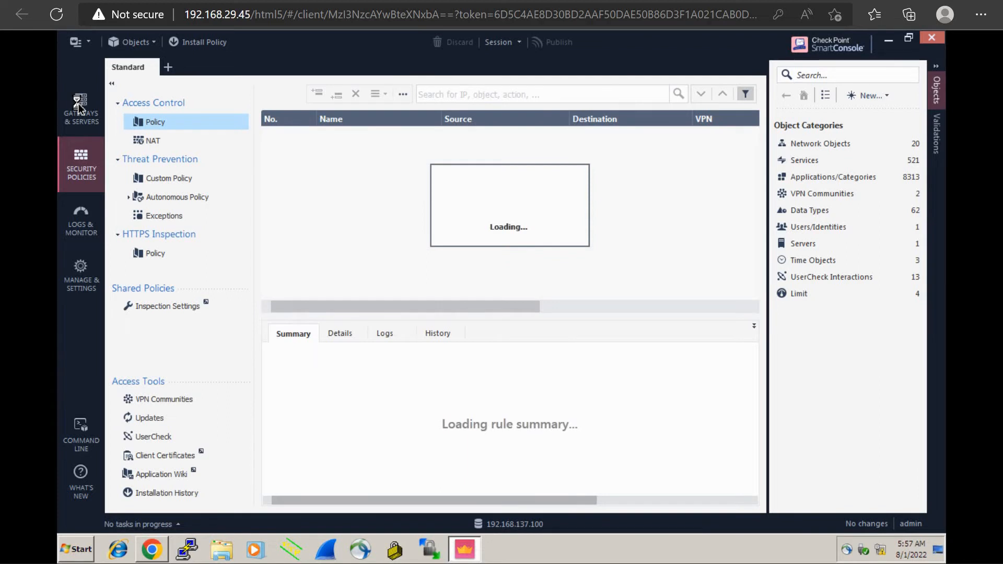
pyautogui.click(78, 107)
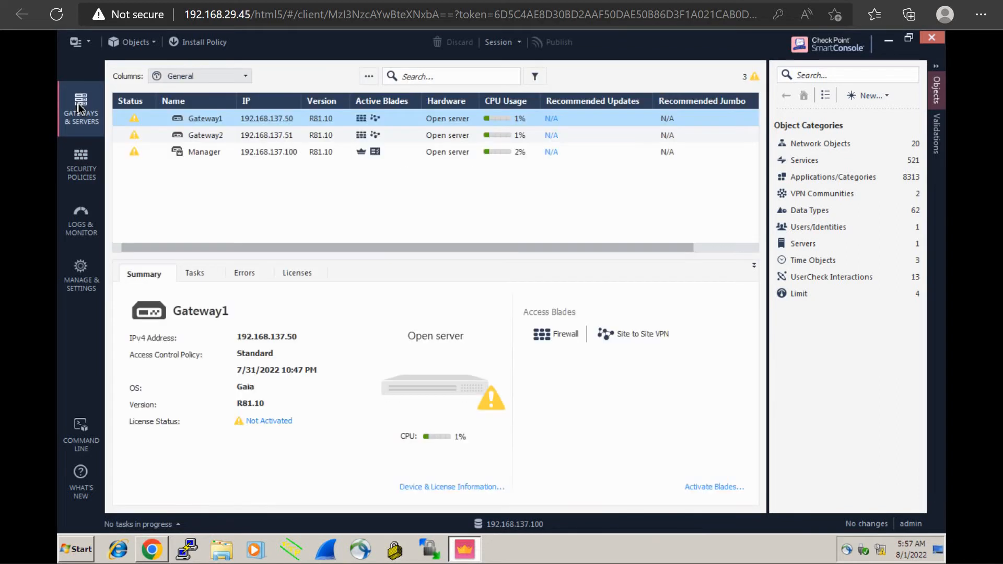
pyautogui.doubleClick(215, 119)
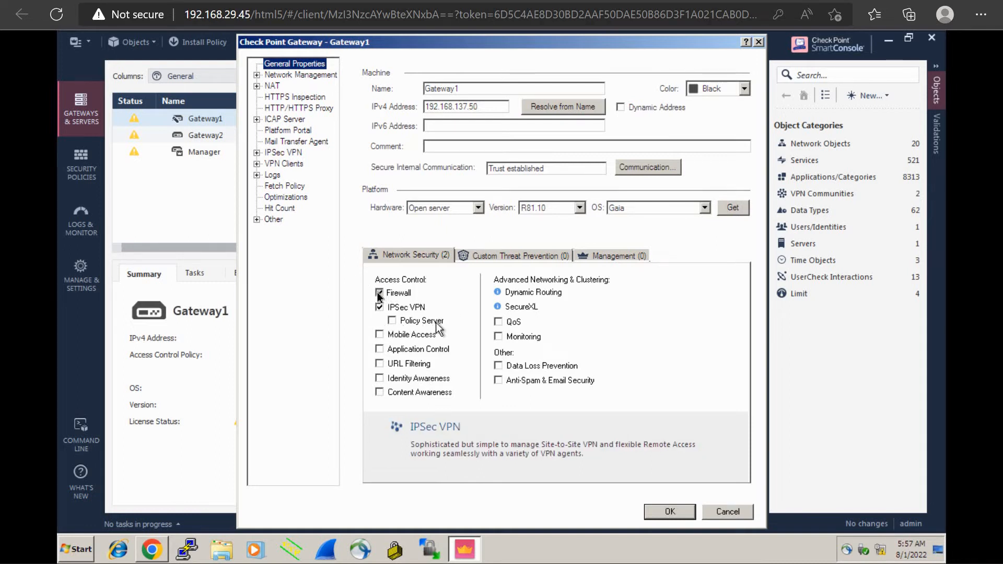
pyautogui.click(380, 308)
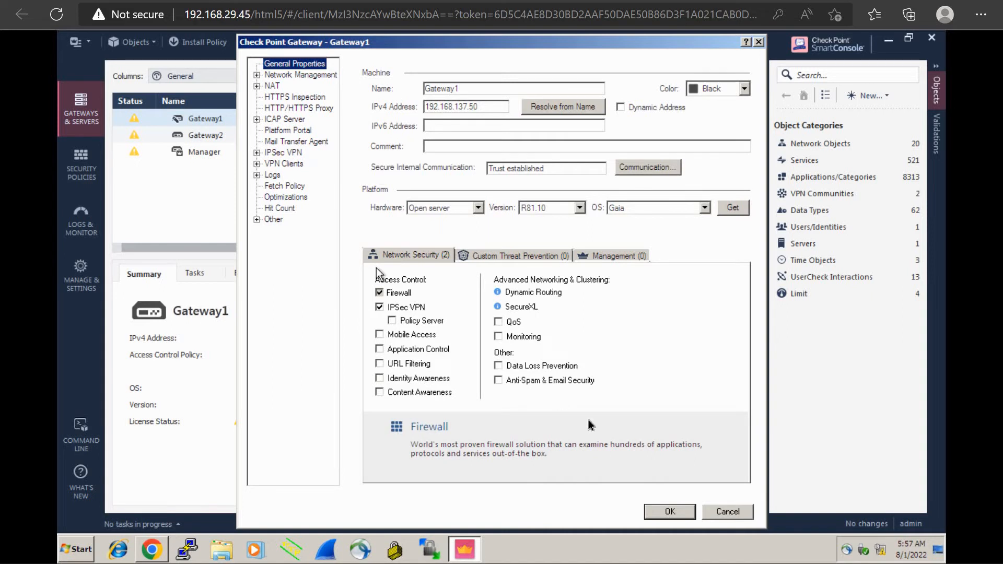
pyautogui.click(717, 512)
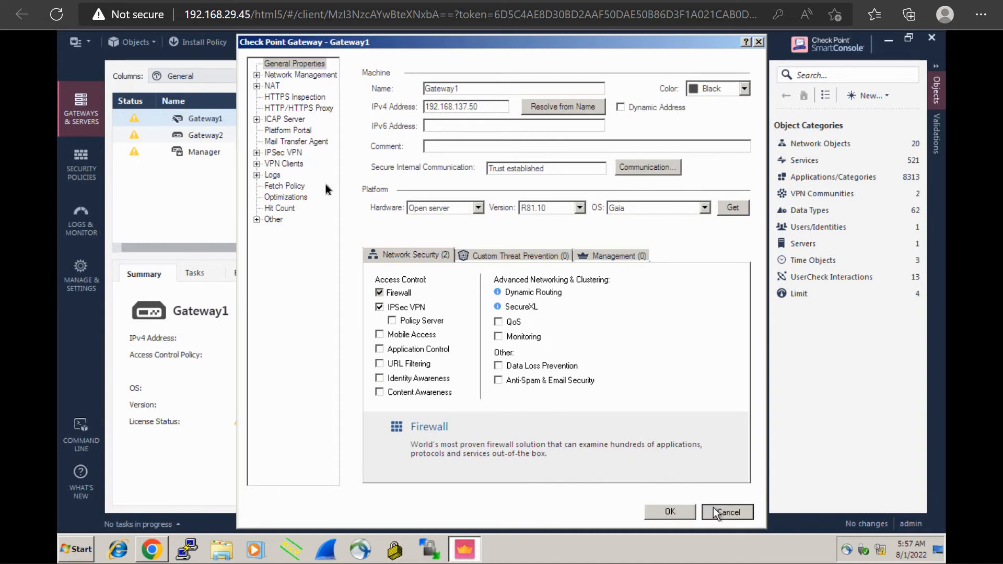
# Inspect Gateway2's enabled blades, interface topology and interface retrieval options, closing its properties without saving
pyautogui.click(225, 136)
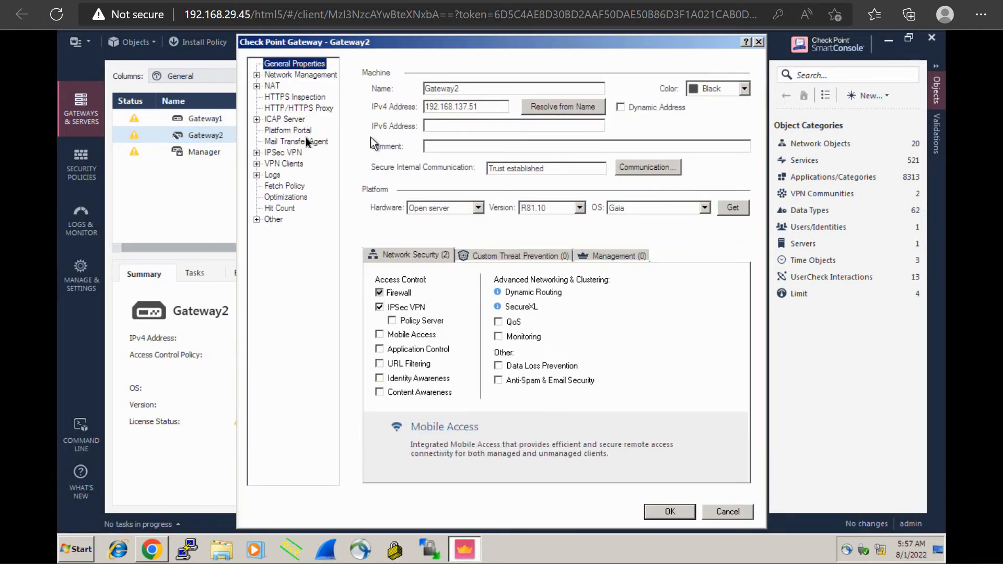
pyautogui.click(308, 76)
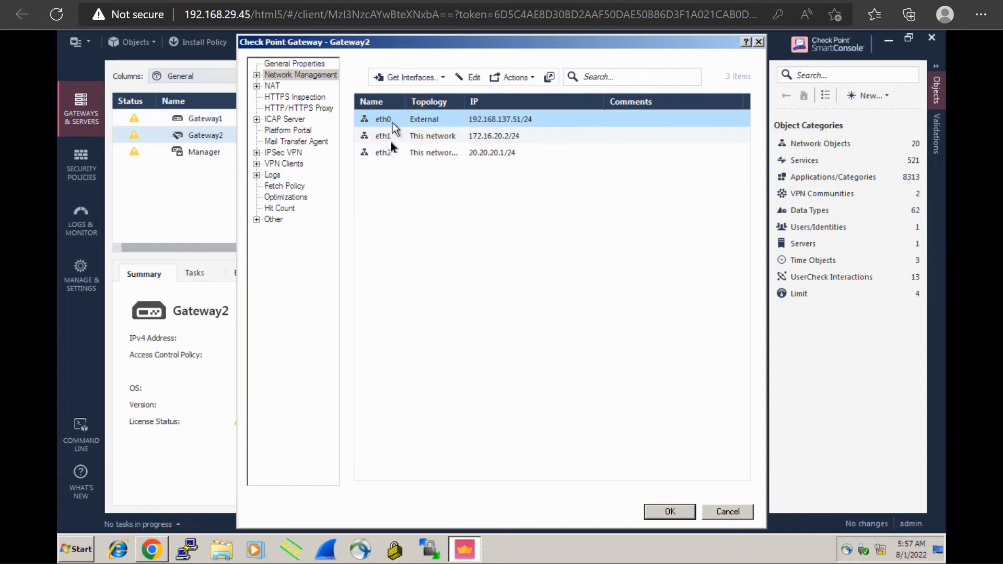
pyautogui.click(442, 77)
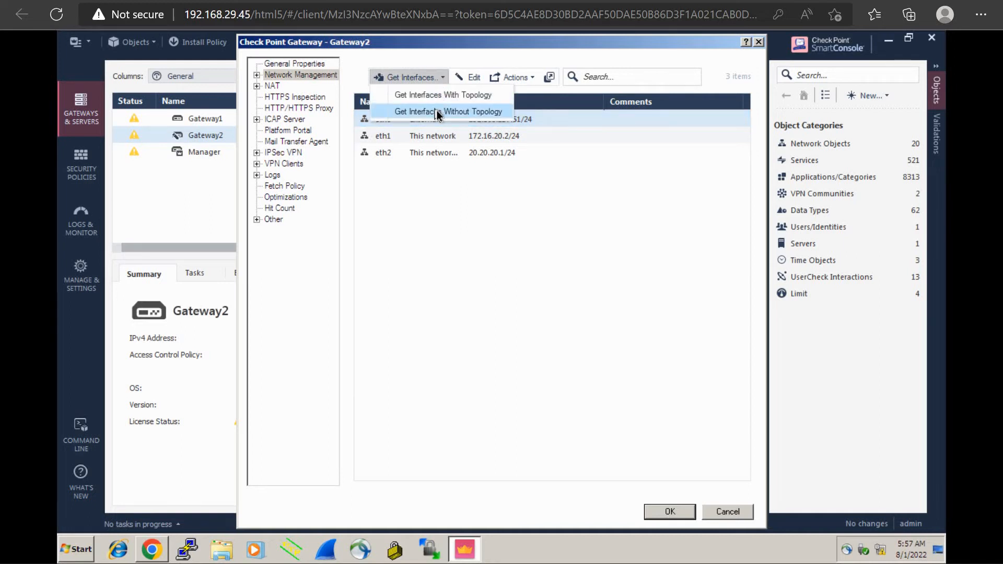
pyautogui.click(442, 203)
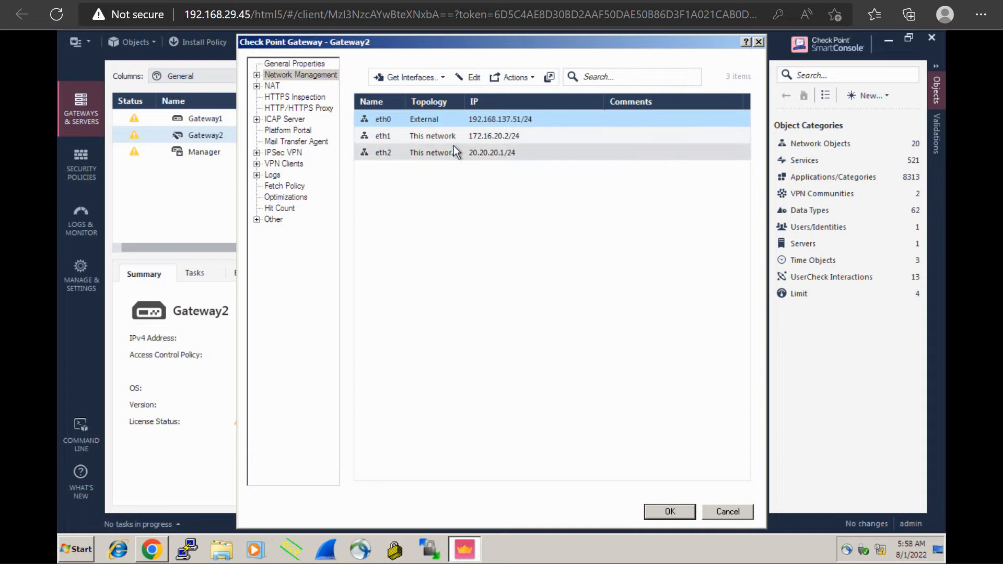
pyautogui.click(730, 516)
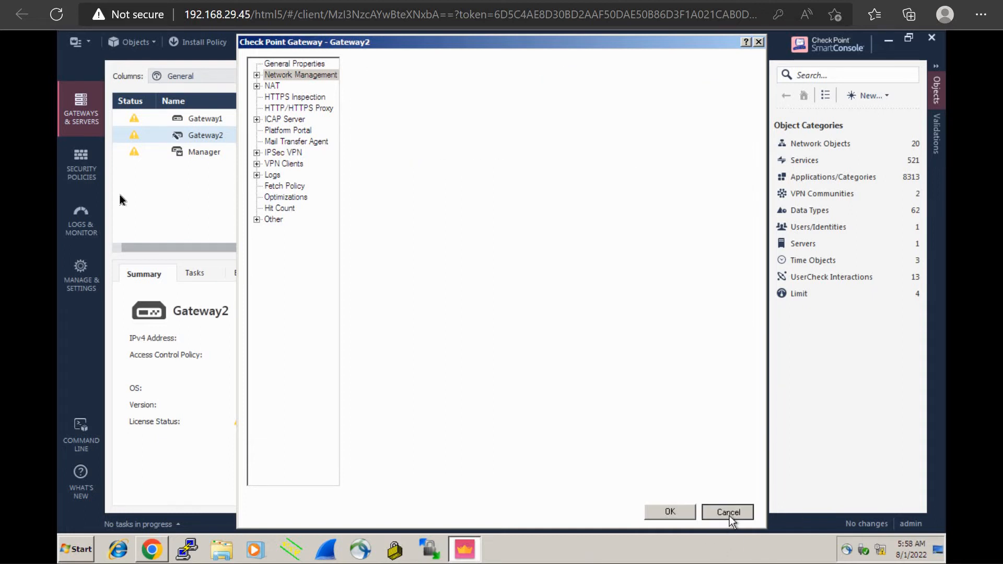
# Go to the security policies, display the VPN Communities objects and bring up the types of new community
pyautogui.click(90, 178)
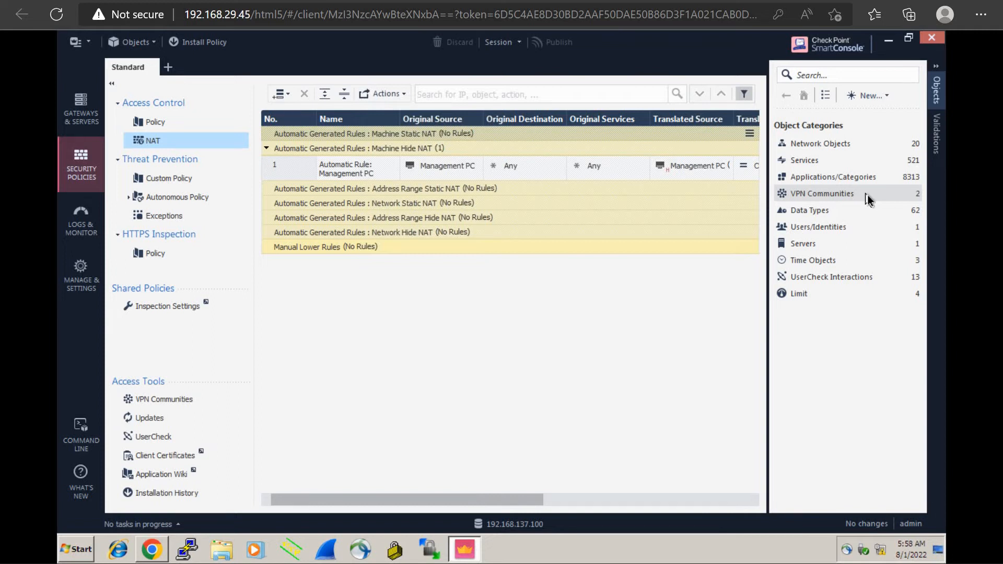
pyautogui.click(867, 196)
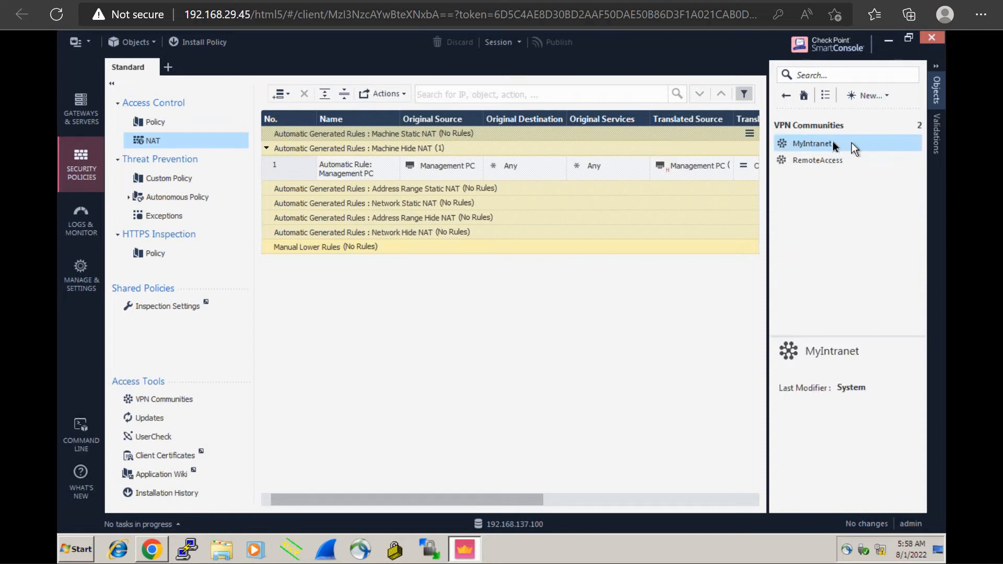
pyautogui.moveTo(883, 146)
pyautogui.rightClick(833, 253)
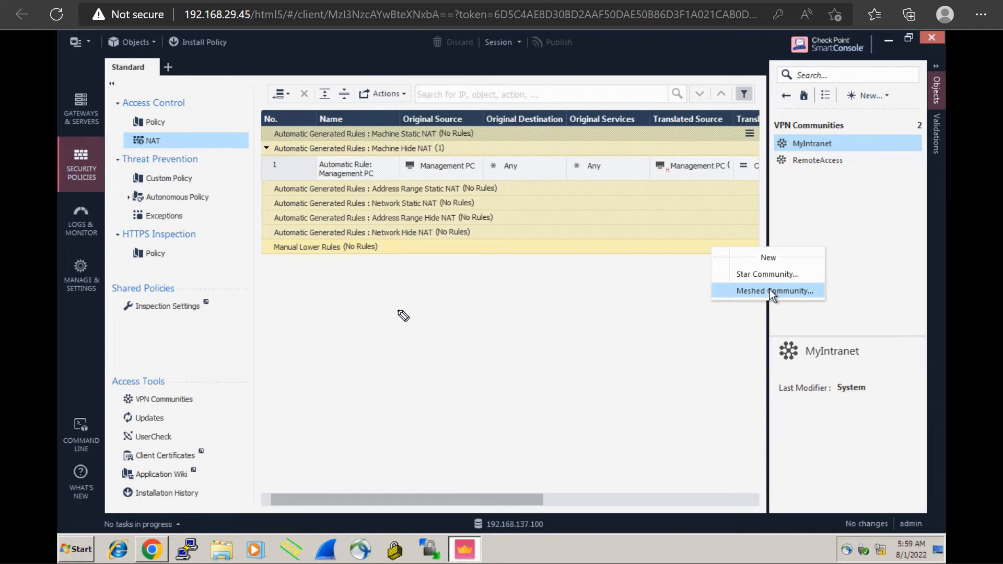
# Sketch a star topology over the screen, with one central node linked to five outer nodes
pyautogui.moveTo(409, 316)
pyautogui.mouseDown()
pyautogui.moveTo(429, 322)
pyautogui.moveTo(395, 300)
pyautogui.moveTo(488, 276)
pyautogui.mouseUp()
pyautogui.moveTo(428, 331)
pyautogui.mouseDown()
pyautogui.moveTo(504, 365)
pyautogui.moveTo(497, 343)
pyautogui.mouseUp()
pyautogui.moveTo(393, 344); pyautogui.dragTo(372, 399)
pyautogui.moveTo(369, 387)
pyautogui.mouseDown()
pyautogui.moveTo(357, 422)
pyautogui.moveTo(361, 365)
pyautogui.mouseUp()
pyautogui.moveTo(391, 320)
pyautogui.mouseDown()
pyautogui.moveTo(299, 322)
pyautogui.moveTo(314, 306)
pyautogui.mouseUp()
pyautogui.moveTo(381, 266)
pyautogui.mouseDown()
pyautogui.moveTo(395, 309)
pyautogui.moveTo(386, 256)
pyautogui.mouseUp()
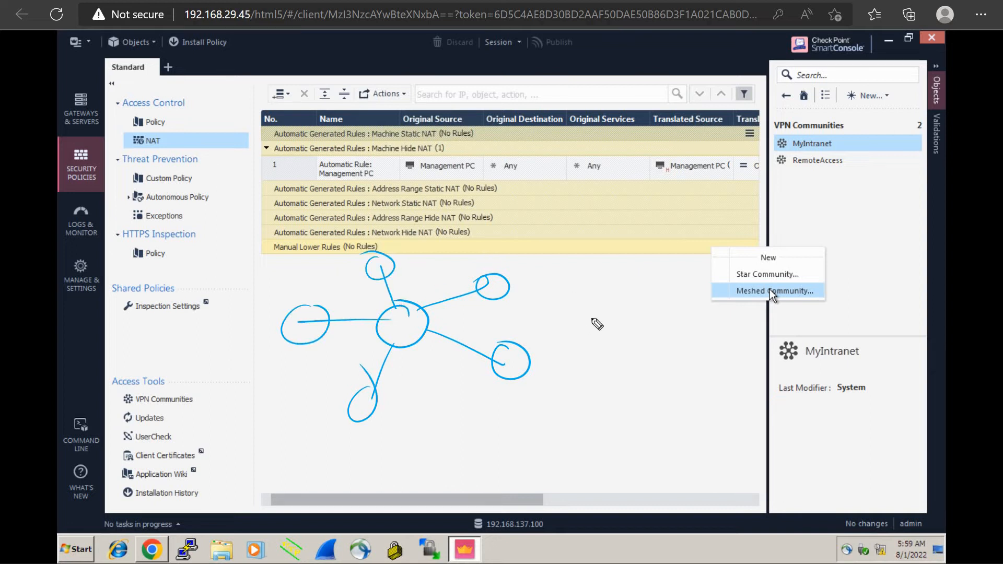
# Sketch a meshed topology over the screen beside the star, with five nodes linked to one another
pyautogui.moveTo(592, 317)
pyautogui.mouseDown()
pyautogui.moveTo(601, 338)
pyautogui.moveTo(588, 307)
pyautogui.mouseUp()
pyautogui.moveTo(661, 309)
pyautogui.mouseDown()
pyautogui.moveTo(667, 337)
pyautogui.moveTo(654, 331)
pyautogui.mouseUp()
pyautogui.moveTo(596, 388); pyautogui.dragTo(594, 382)
pyautogui.moveTo(689, 391); pyautogui.dragTo(606, 410)
pyautogui.moveTo(681, 329); pyautogui.dragTo(686, 389)
pyautogui.moveTo(595, 410); pyautogui.dragTo(676, 331)
pyautogui.moveTo(606, 333)
pyautogui.mouseDown()
pyautogui.moveTo(593, 389)
pyautogui.moveTo(672, 331)
pyautogui.mouseUp()
pyautogui.moveTo(622, 262); pyautogui.dragTo(627, 286)
pyautogui.moveTo(589, 321)
pyautogui.mouseDown()
pyautogui.moveTo(615, 277)
pyautogui.moveTo(680, 329)
pyautogui.mouseUp()
pyautogui.moveTo(620, 289)
pyautogui.mouseDown()
pyautogui.moveTo(627, 321)
pyautogui.moveTo(682, 409)
pyautogui.mouseUp()
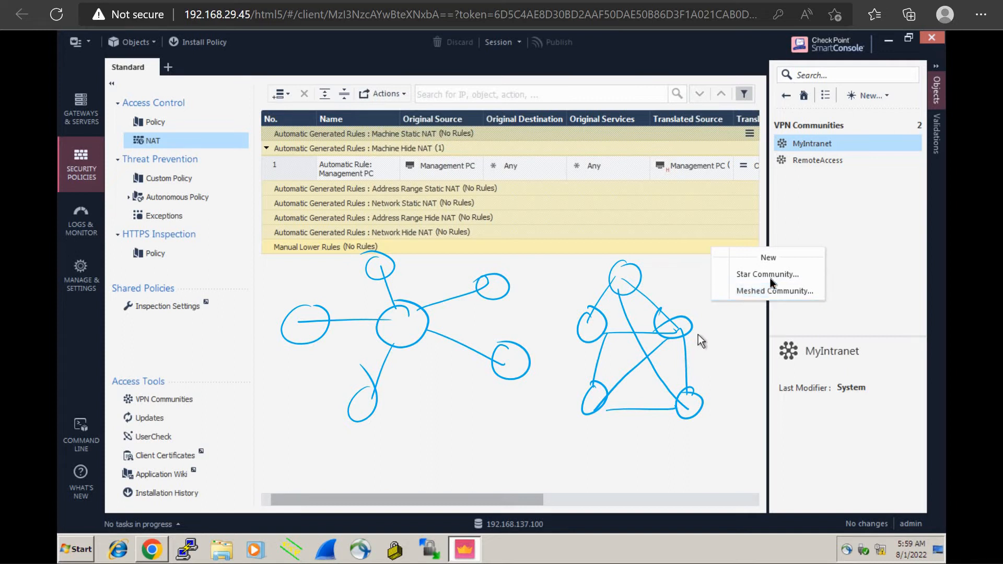
# Clear the sketches and create a new Star Community named SITE-2-SITE
pyautogui.click(770, 280)
pyautogui.press('Escape')
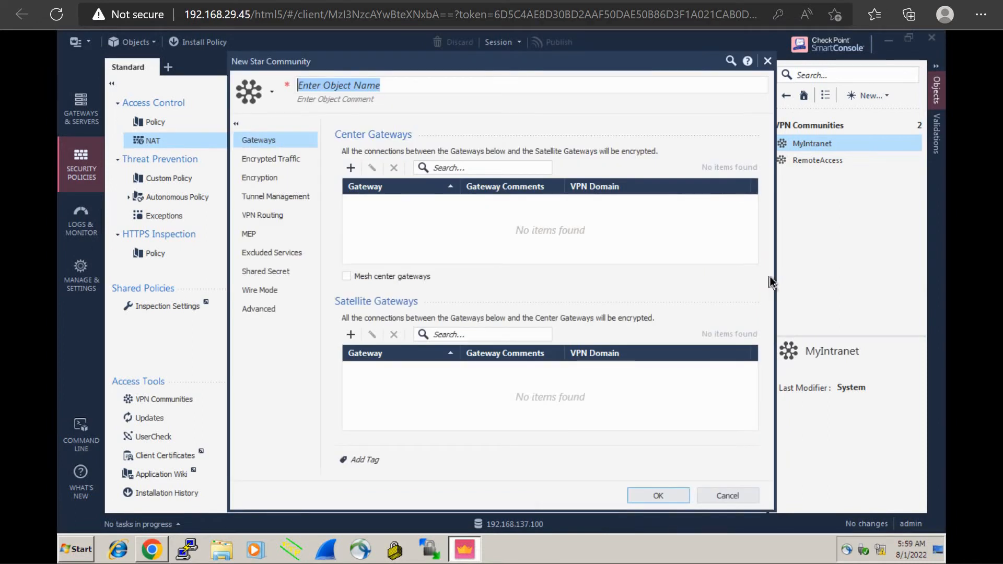
pyautogui.write('SITE-2-SITE')
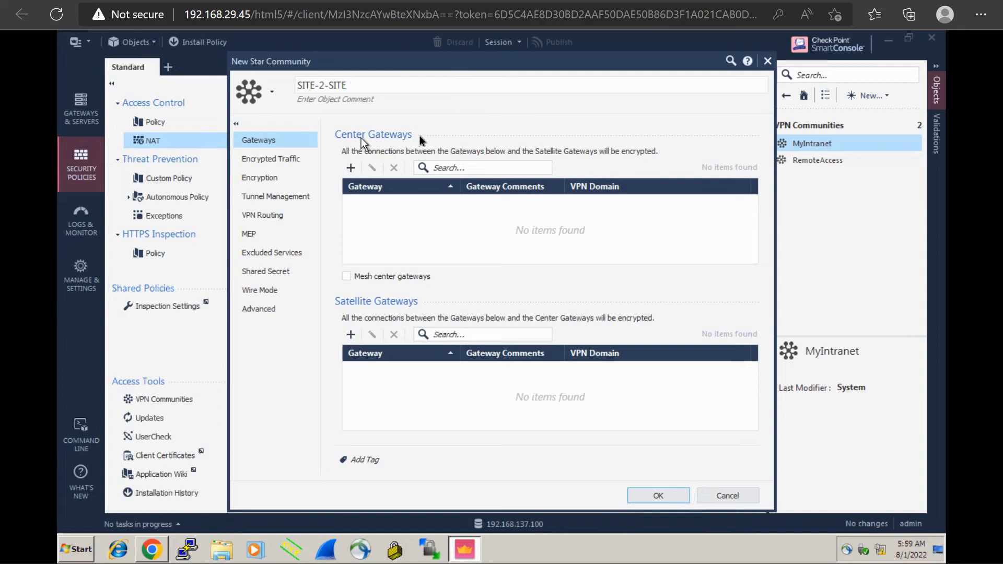
# Add Gateway1 as the community's center gateway and Gateway2 as its satellite gateway
pyautogui.click(351, 168)
pyautogui.click(408, 250)
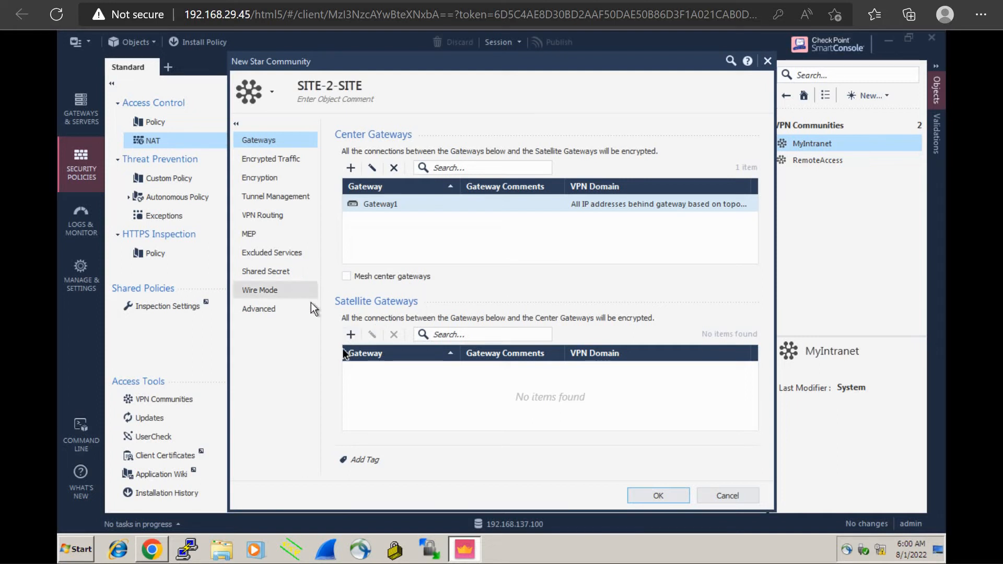
pyautogui.click(352, 340)
pyautogui.click(383, 398)
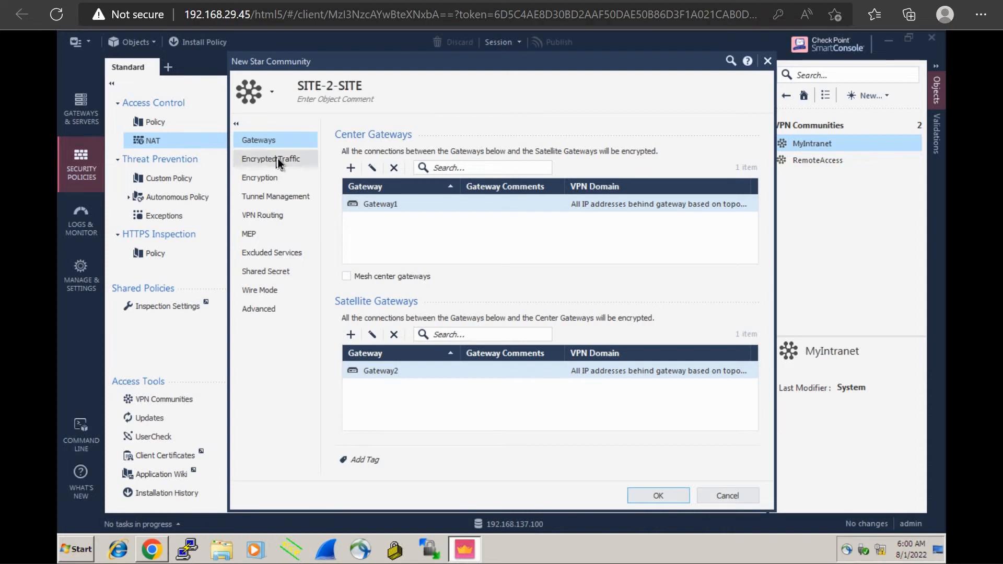
# View the encrypted traffic settings and choose IKEv1 for IPv4 and IKEv2 for IPv6 only as the community's encryption method
pyautogui.click(278, 158)
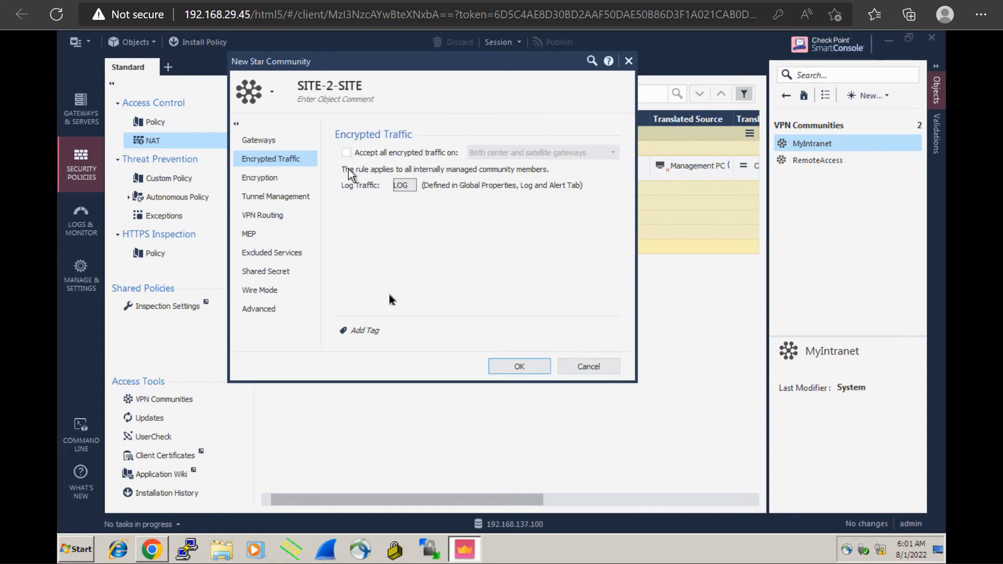
pyautogui.click(265, 179)
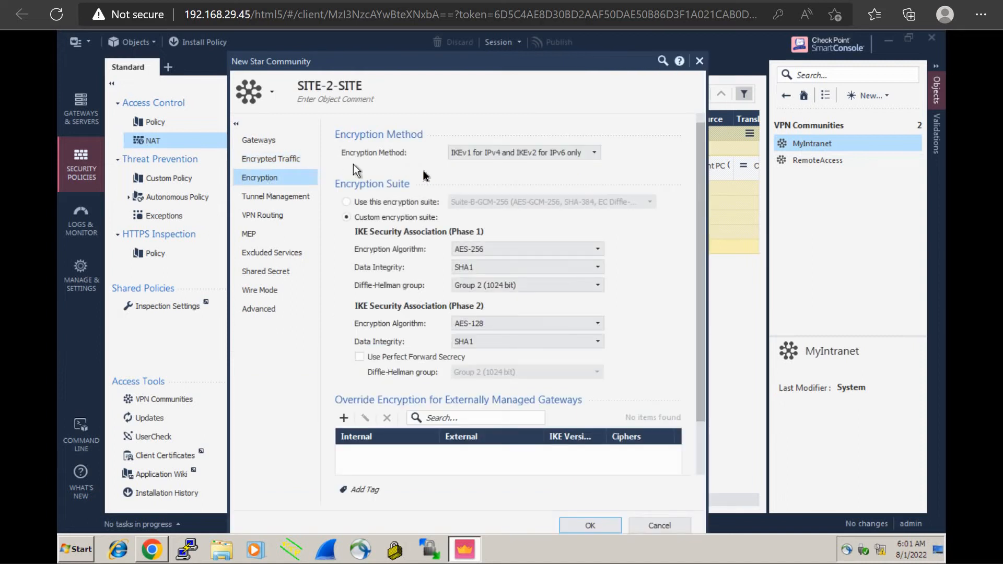
pyautogui.click(476, 152)
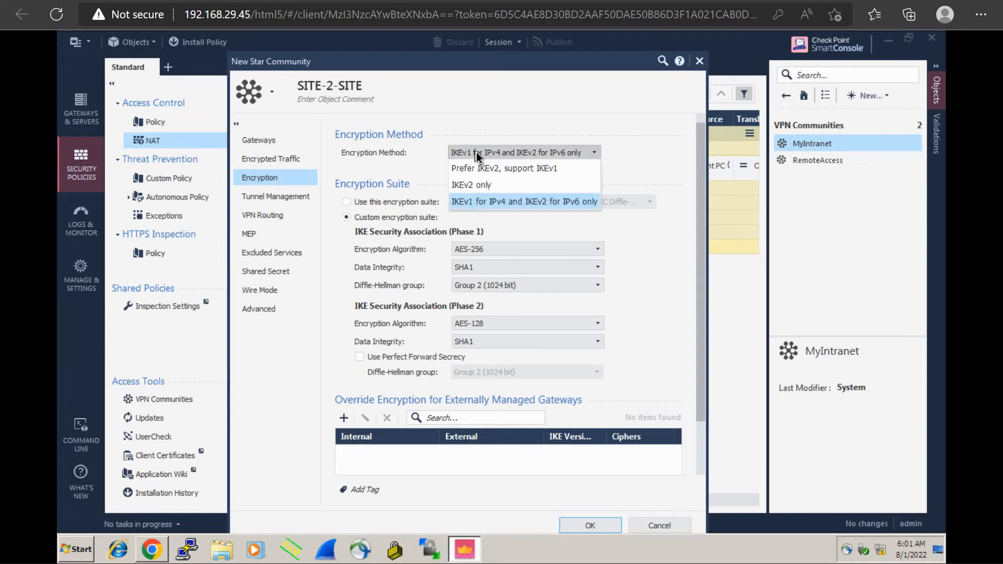
pyautogui.click(490, 202)
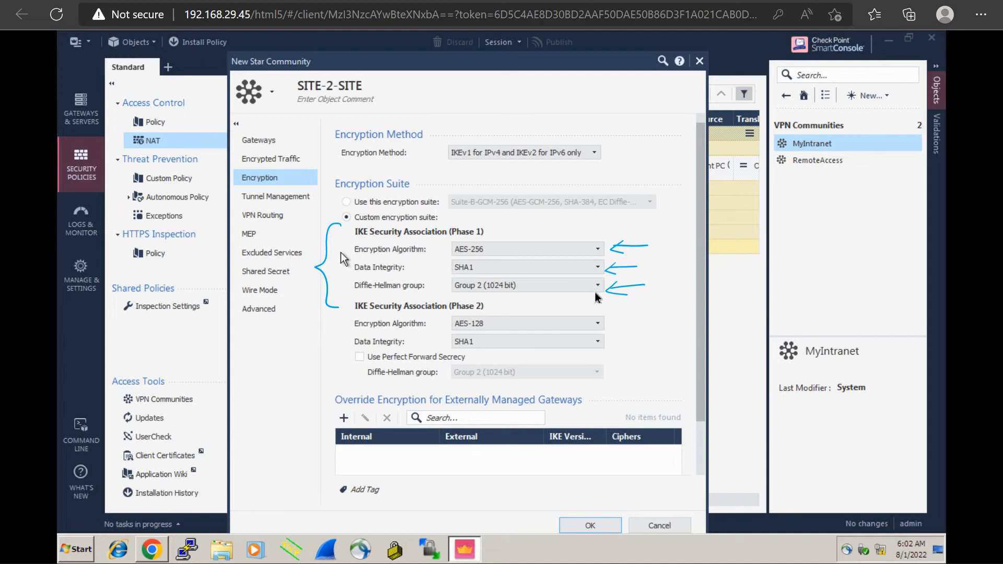
# Examine the available encryption algorithms, data integrity methods and Diffie-Hellman groups for IKE Security Association Phase 1
pyautogui.click(549, 249)
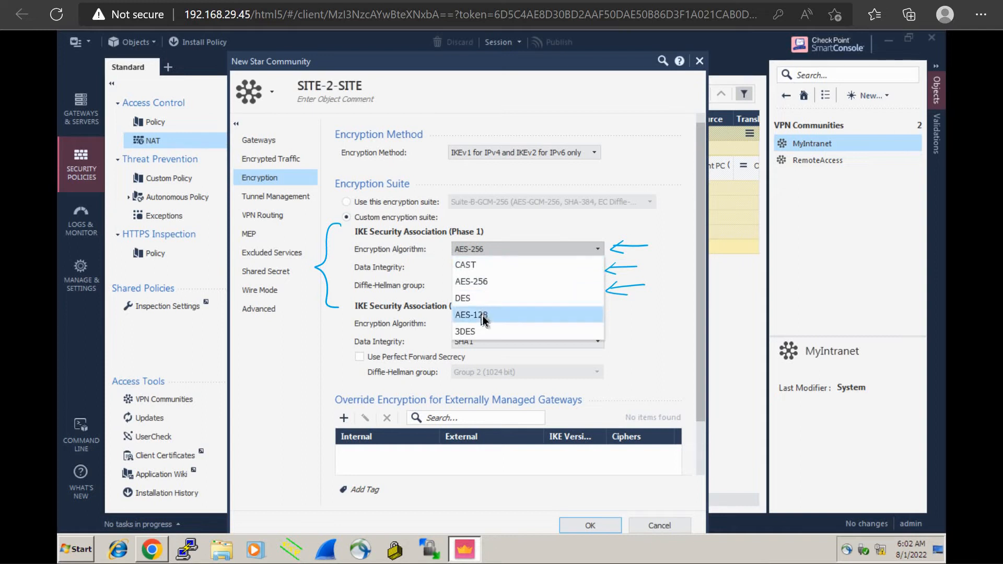
pyautogui.click(650, 226)
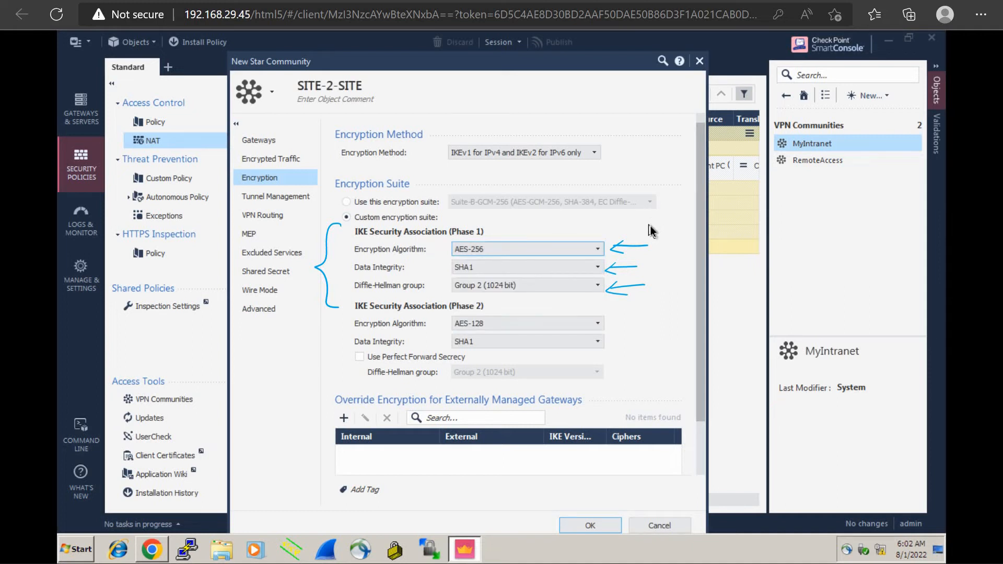
pyautogui.click(538, 269)
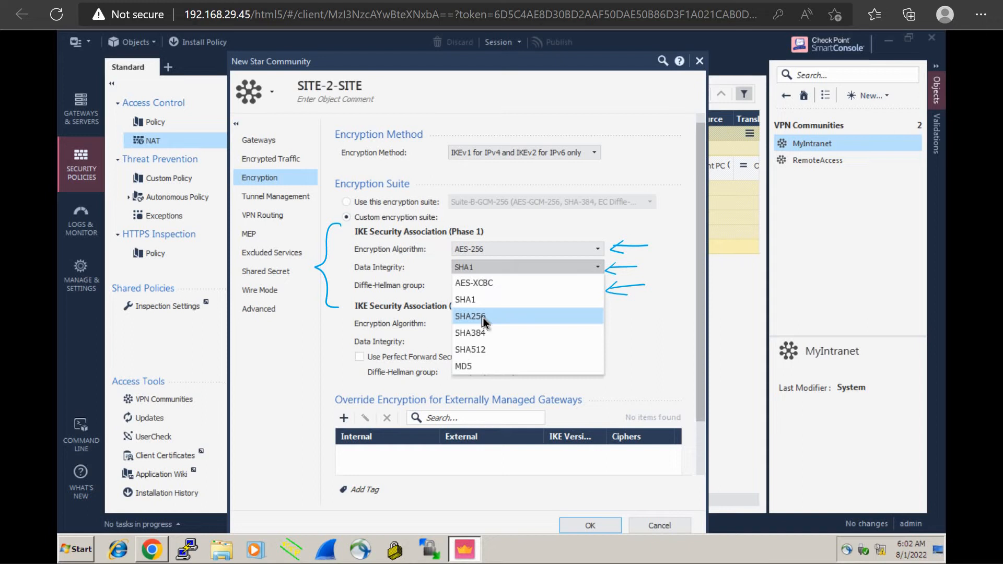
pyautogui.click(631, 328)
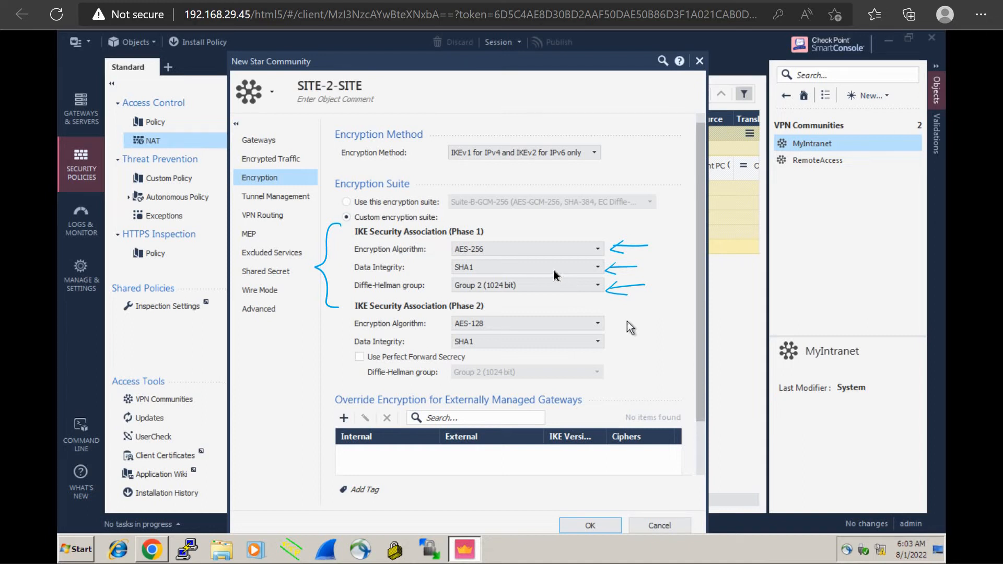
pyautogui.click(555, 285)
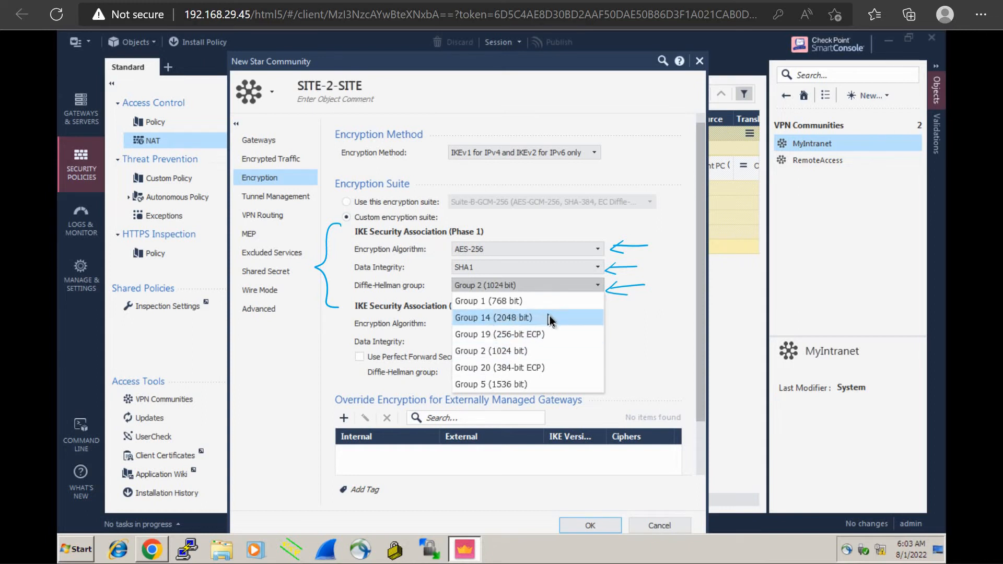
pyautogui.click(635, 320)
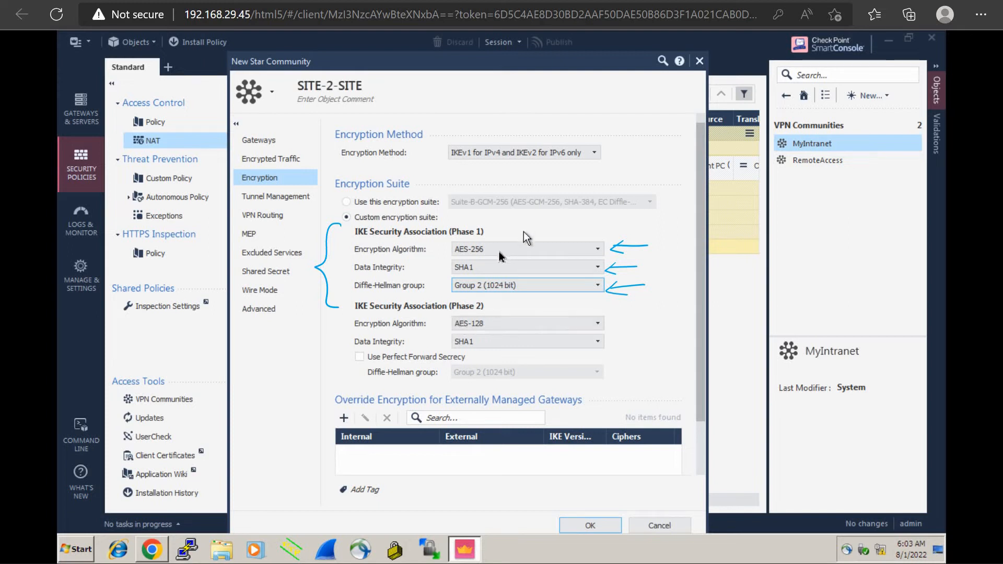
# Examine the available encryption algorithms and data integrity methods for IKE Security Association Phase 2
pyautogui.click(492, 324)
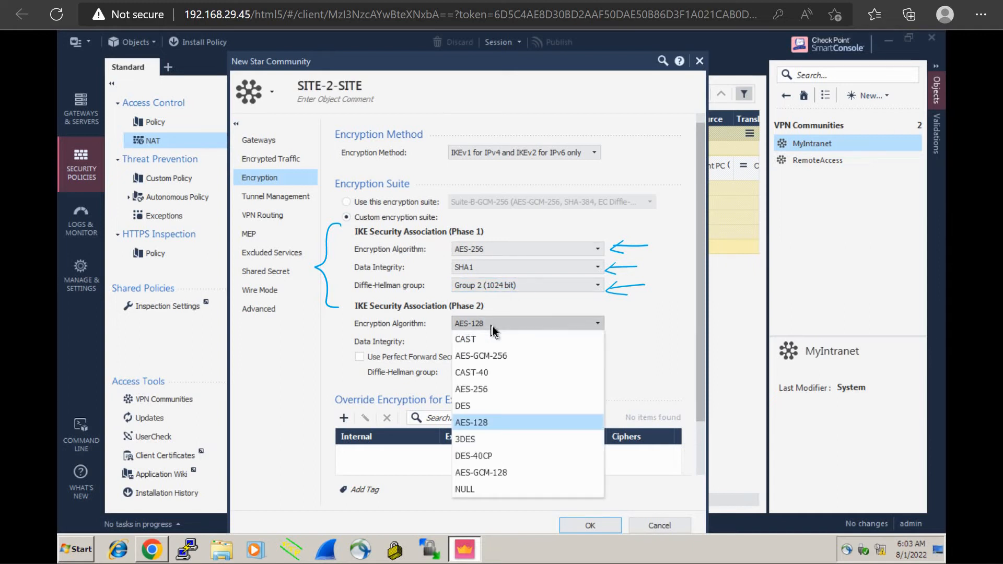
pyautogui.click(492, 326)
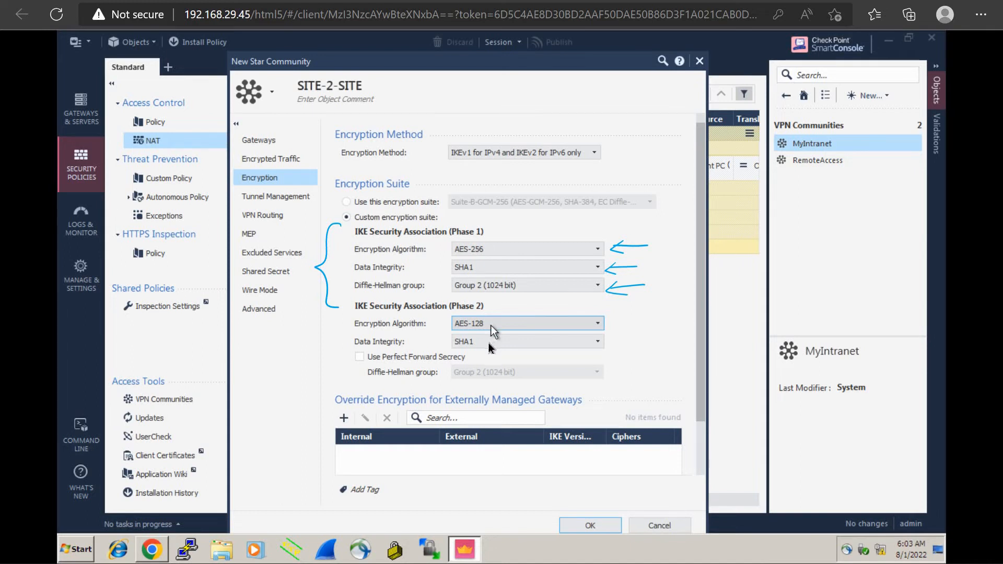
pyautogui.click(488, 343)
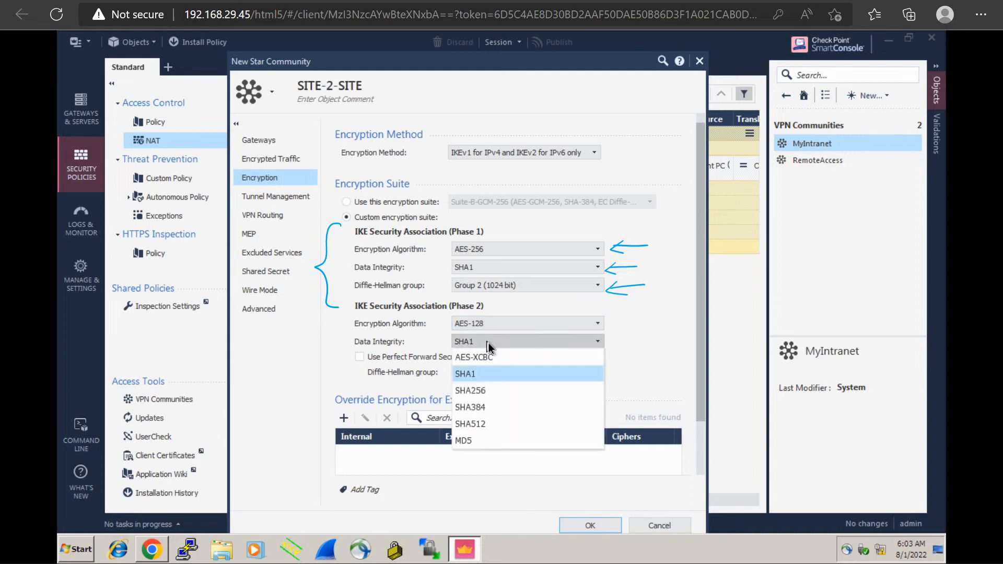
pyautogui.click(488, 343)
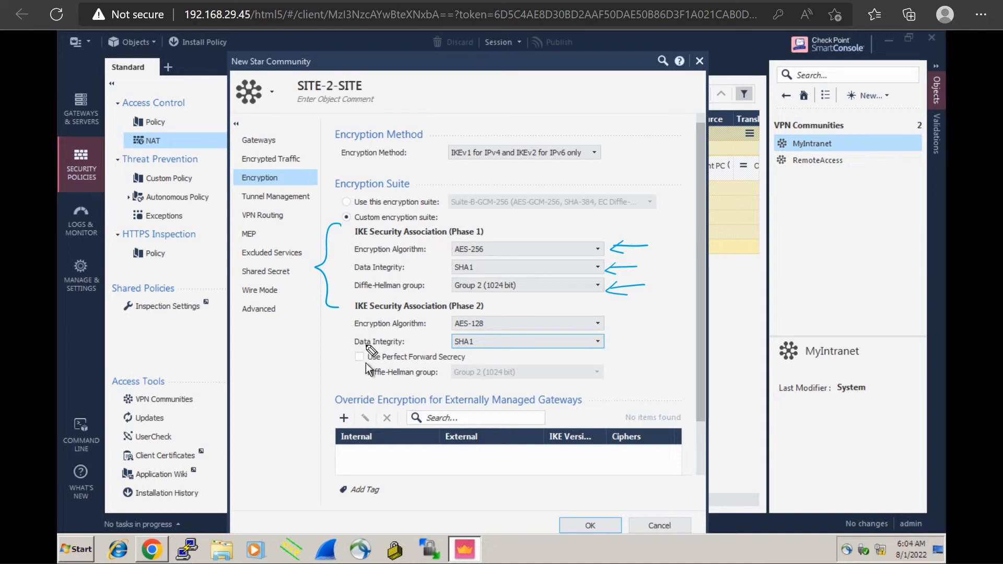
# Mark the Perfect Forward Secrecy option with a circle and check marks, and handwrite the underlined label PFS beside it
pyautogui.moveTo(368, 344); pyautogui.dragTo(372, 368)
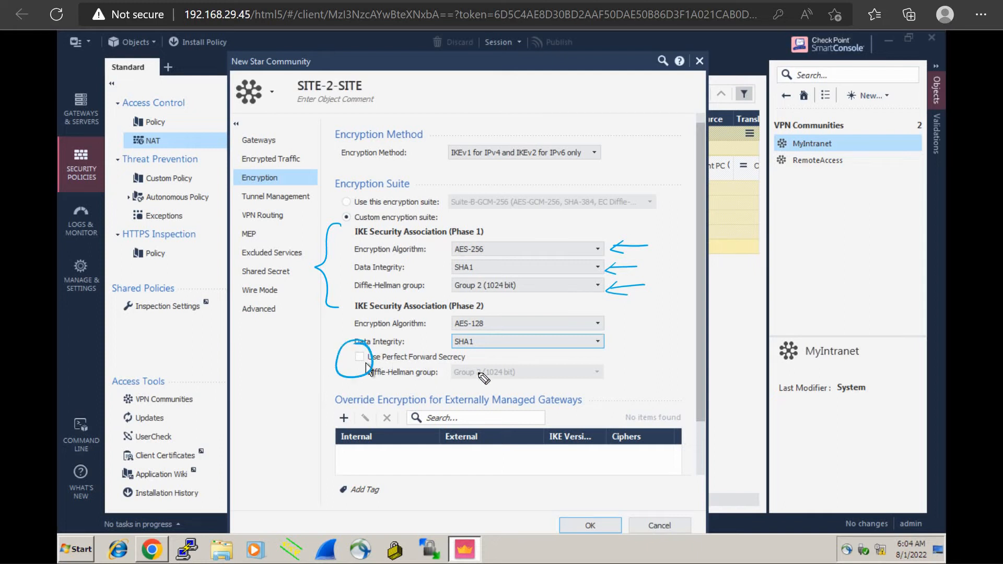
pyautogui.moveTo(473, 354); pyautogui.dragTo(499, 350)
pyautogui.moveTo(617, 364)
pyautogui.mouseDown()
pyautogui.moveTo(645, 341)
pyautogui.moveTo(638, 353)
pyautogui.moveTo(658, 362)
pyautogui.mouseUp()
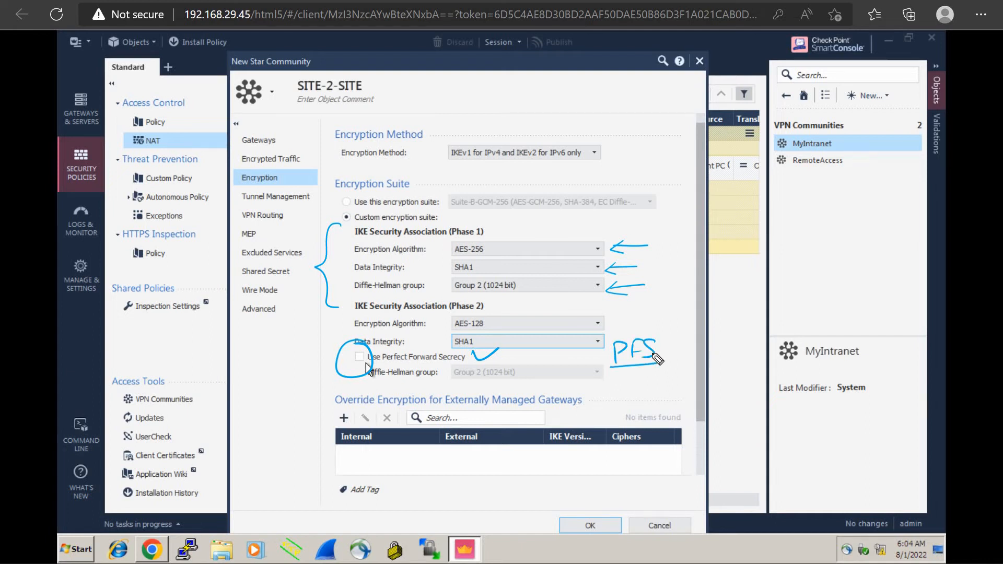
pyautogui.moveTo(445, 383)
pyautogui.mouseDown()
pyautogui.moveTo(471, 381)
pyautogui.moveTo(473, 390)
pyautogui.mouseUp()
# Enable Perfect Forward Secrecy for Phase 2, view its Diffie-Hellman group options, and disable it again
pyautogui.click(360, 357)
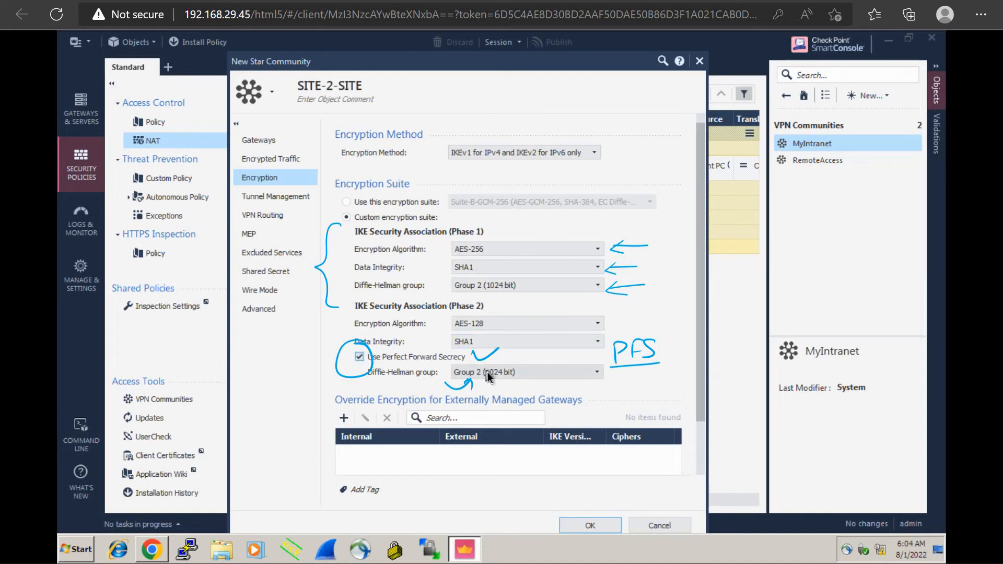
pyautogui.click(489, 372)
pyautogui.click(488, 372)
pyautogui.click(360, 357)
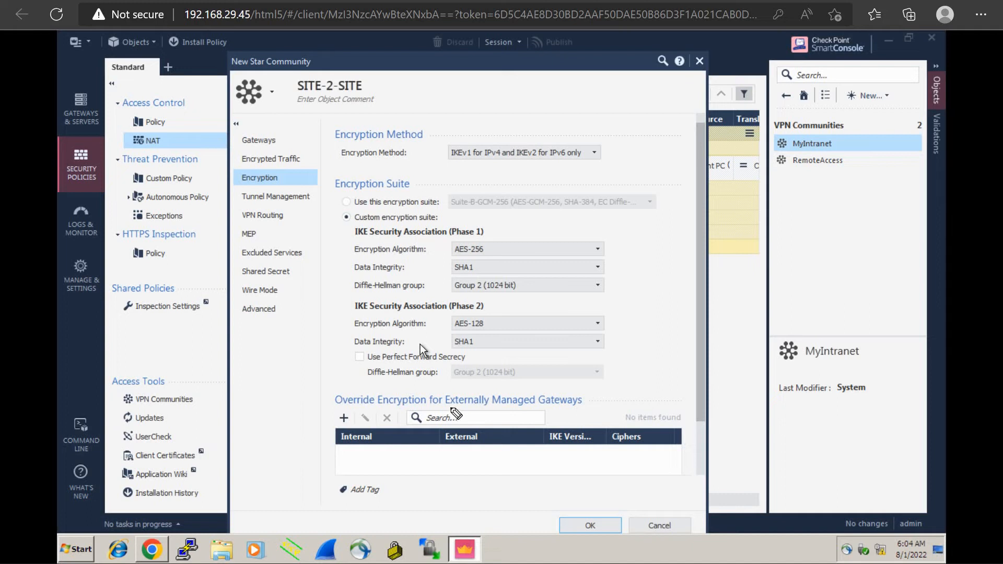
# Underline the override encryption heading for externally managed gateways, and set VPN tunnel sharing to one VPN tunnel per subnet pair
pyautogui.moveTo(448, 409); pyautogui.dragTo(599, 409)
pyautogui.click(264, 198)
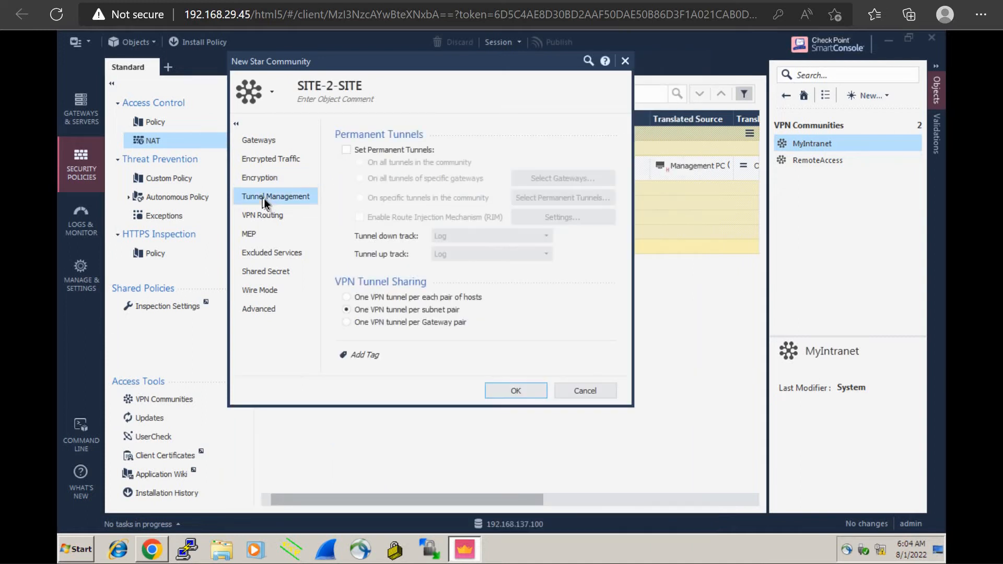
pyautogui.click(345, 307)
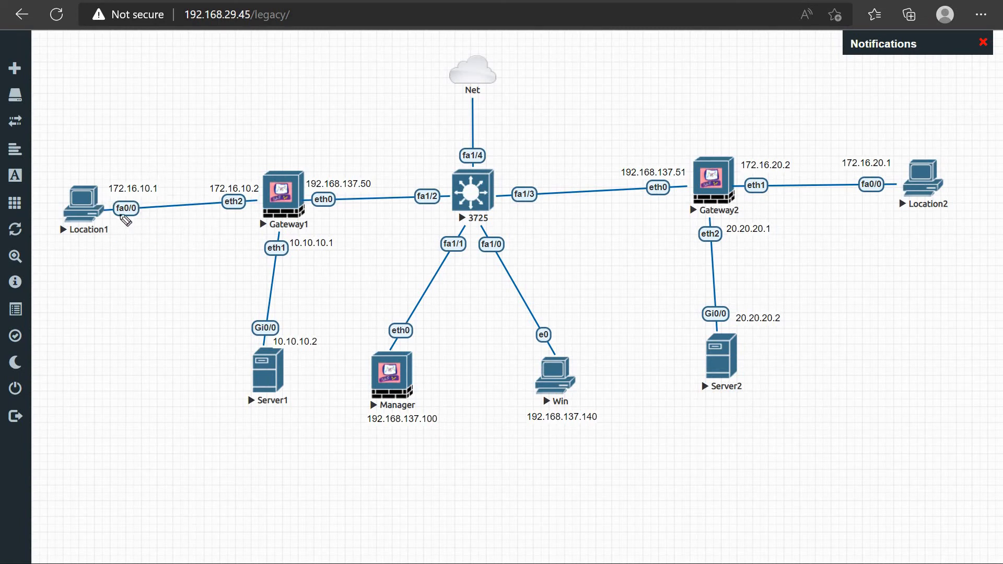
# Switch to the lab topology, circle Location1 and Server2, and sketch a curved tunnel line between them
pyautogui.moveTo(119, 191); pyautogui.dragTo(96, 181)
pyautogui.moveTo(701, 326)
pyautogui.mouseDown()
pyautogui.moveTo(714, 398)
pyautogui.moveTo(700, 329)
pyautogui.mouseUp()
pyautogui.moveTo(113, 192)
pyautogui.mouseDown()
pyautogui.moveTo(175, 141)
pyautogui.moveTo(285, 131)
pyautogui.mouseUp()
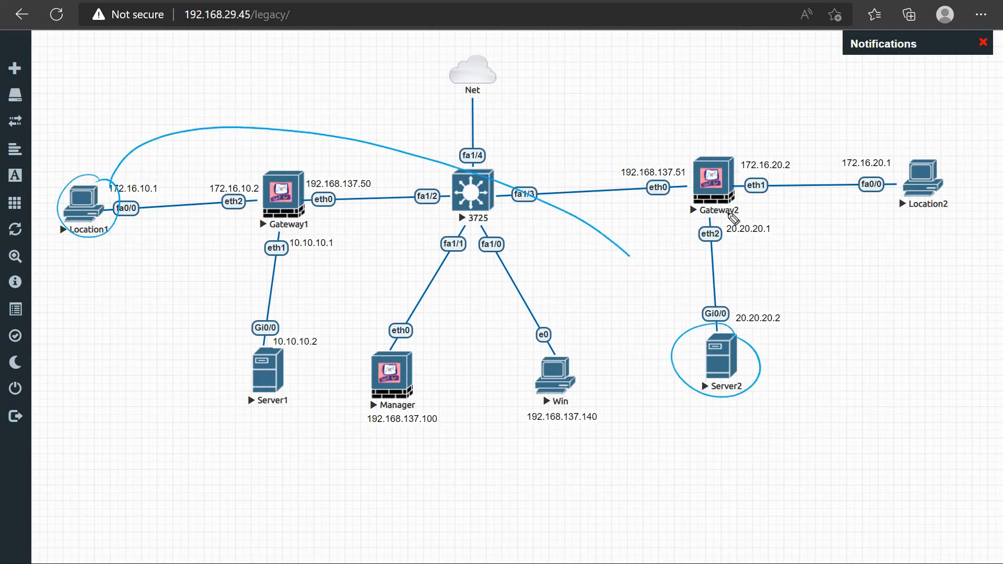
# Sketch two more hosts below Location1 with tunnel lines to Server2, and handwrite "2000 ↔ 2000 tunnels" above the topology
pyautogui.moveTo(84, 324)
pyautogui.mouseDown()
pyautogui.moveTo(94, 317)
pyautogui.moveTo(78, 297)
pyautogui.moveTo(99, 289)
pyautogui.mouseUp()
pyautogui.moveTo(57, 334); pyautogui.dragTo(61, 330)
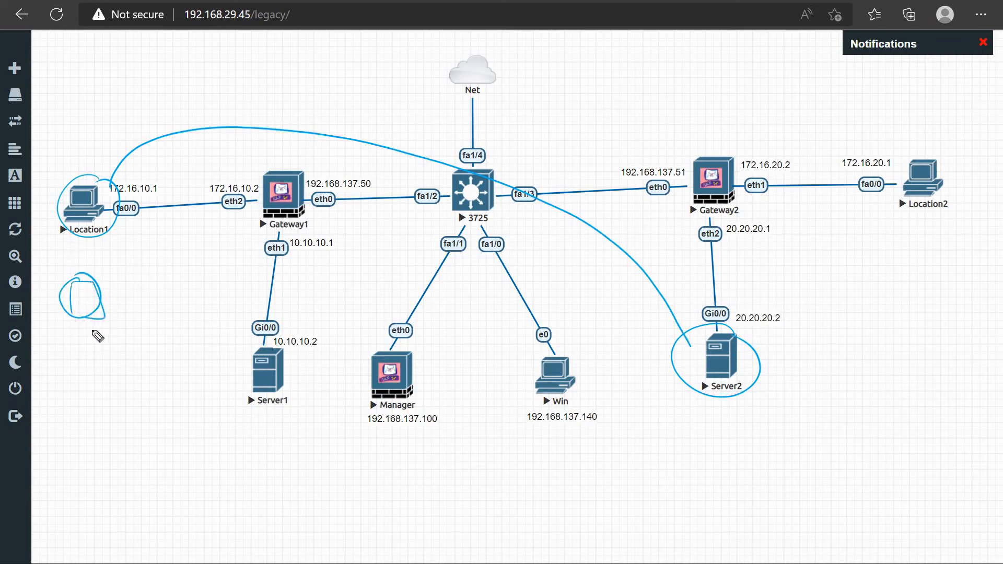
pyautogui.moveTo(117, 299)
pyautogui.mouseDown()
pyautogui.moveTo(245, 174)
pyautogui.moveTo(443, 213)
pyautogui.moveTo(645, 342)
pyautogui.moveTo(671, 341)
pyautogui.mouseUp()
pyautogui.moveTo(87, 360); pyautogui.dragTo(87, 383)
pyautogui.moveTo(82, 358)
pyautogui.mouseDown()
pyautogui.moveTo(99, 352)
pyautogui.moveTo(97, 382)
pyautogui.moveTo(106, 381)
pyautogui.moveTo(183, 289)
pyautogui.moveTo(331, 227)
pyautogui.moveTo(630, 364)
pyautogui.moveTo(688, 357)
pyautogui.mouseUp()
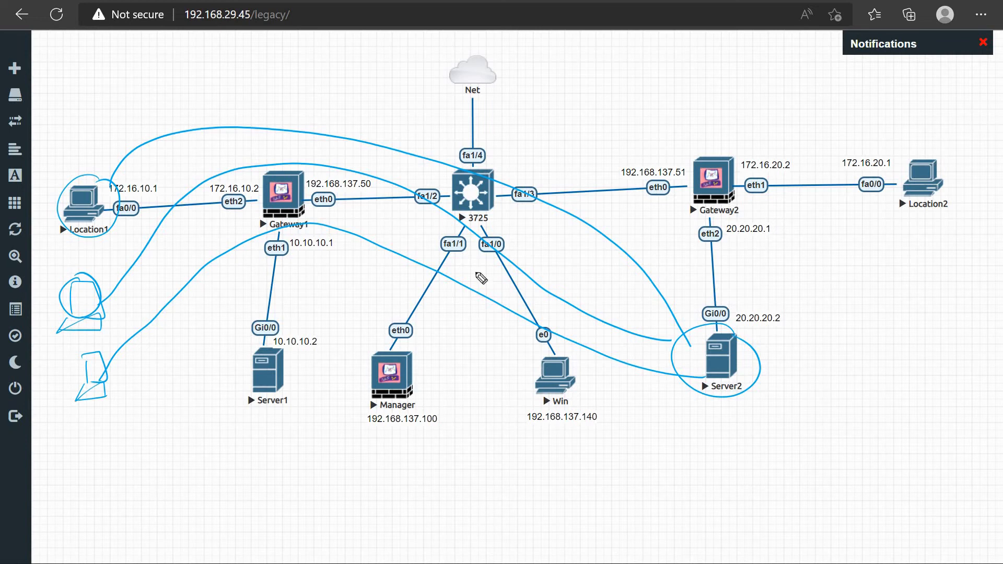
pyautogui.moveTo(163, 88)
pyautogui.mouseDown()
pyautogui.moveTo(204, 99)
pyautogui.moveTo(312, 76)
pyautogui.moveTo(418, 70)
pyautogui.moveTo(405, 63)
pyautogui.moveTo(370, 83)
pyautogui.mouseUp()
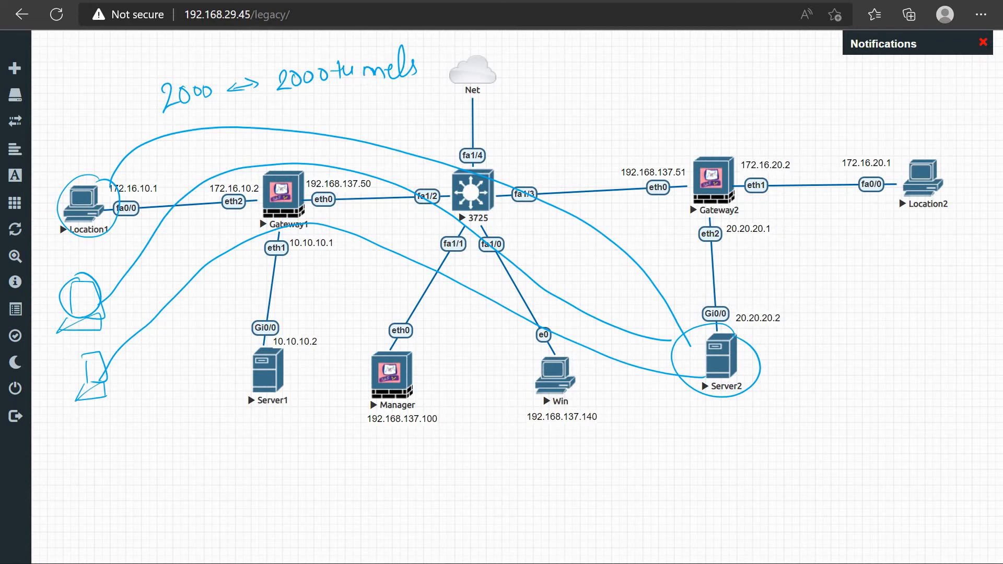
# Recheck the tunnel sharing options, circle Location1's address on the lab topology, and handwrite a circled "172.16.10.0" above it
pyautogui.hotkey('ctrl', 'Tab')
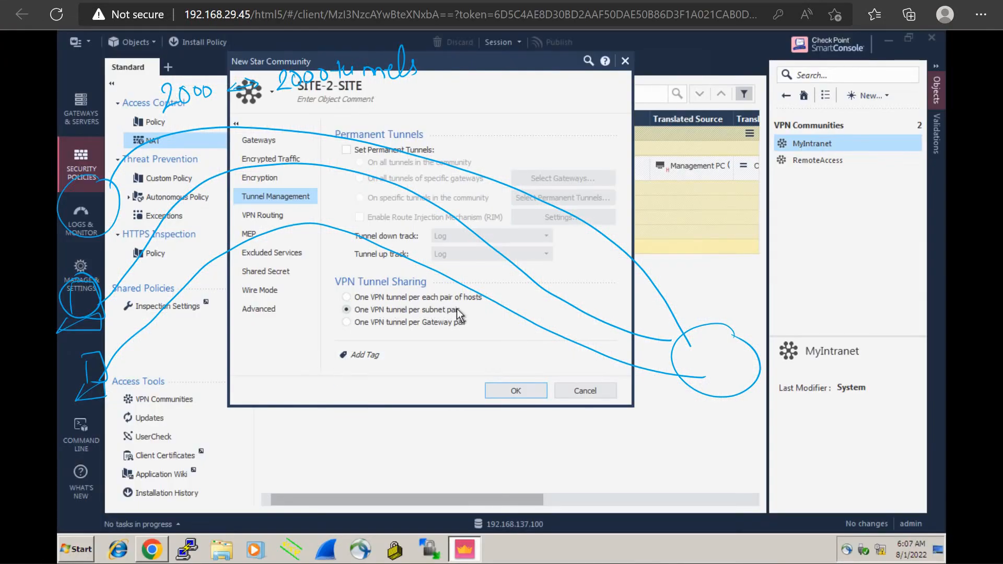
pyautogui.hotkey('ctrl', 'Tab')
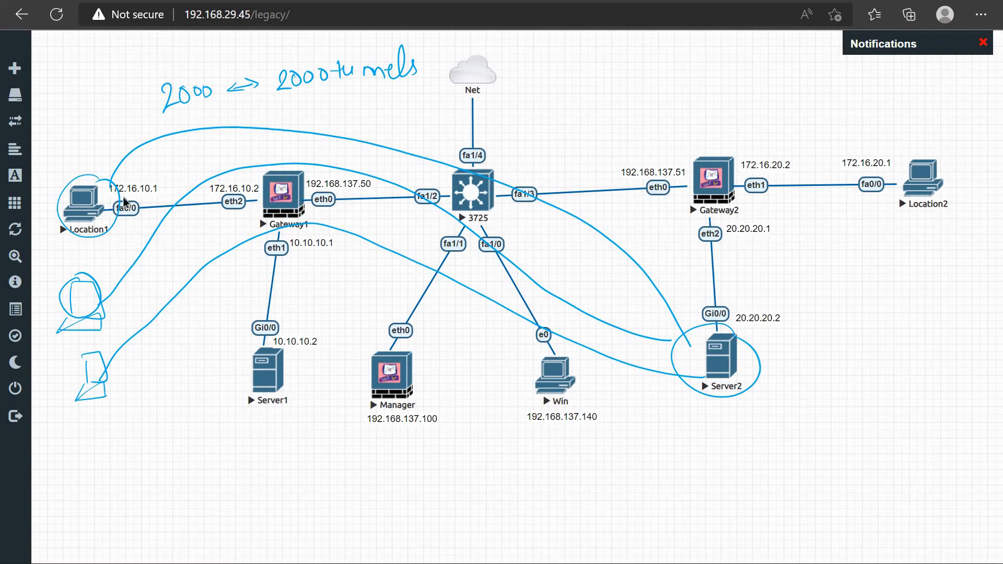
pyautogui.moveTo(146, 176)
pyautogui.mouseDown()
pyautogui.moveTo(121, 171)
pyautogui.moveTo(161, 179)
pyautogui.moveTo(141, 172)
pyautogui.mouseUp()
pyautogui.moveTo(77, 128); pyautogui.dragTo(78, 141)
pyautogui.moveTo(84, 128)
pyautogui.mouseDown()
pyautogui.moveTo(88, 140)
pyautogui.moveTo(193, 119)
pyautogui.mouseUp()
pyautogui.click(116, 133)
pyautogui.click(145, 127)
pyautogui.click(176, 129)
pyautogui.moveTo(72, 116)
pyautogui.mouseDown()
pyautogui.moveTo(194, 108)
pyautogui.moveTo(183, 108)
pyautogui.mouseUp()
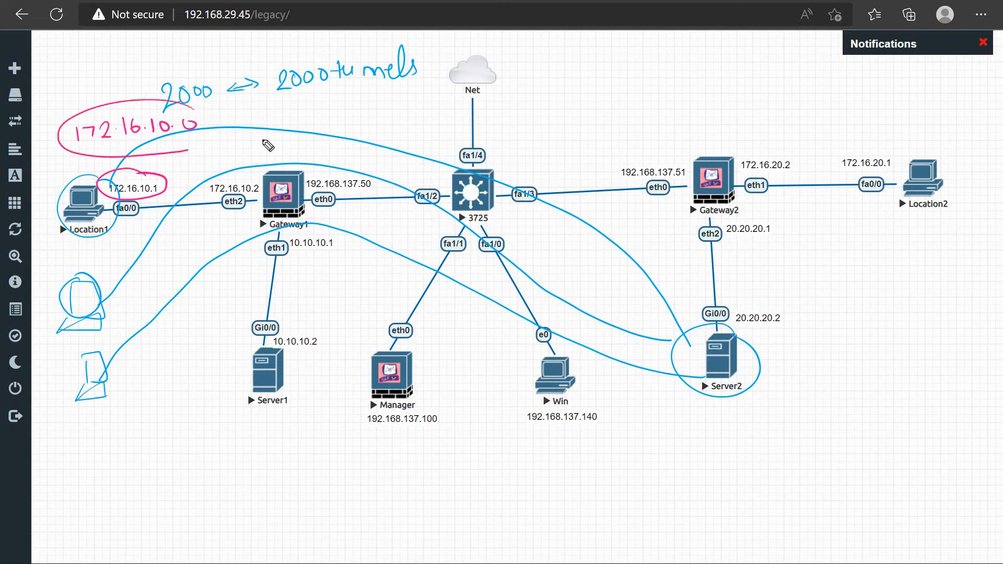
# Tick the two sketched hosts, enclose them with Location1 in one loop, and draw a single tunnel line from the loop to Server2
pyautogui.moveTo(94, 325); pyautogui.dragTo(127, 308)
pyautogui.moveTo(107, 385)
pyautogui.mouseDown()
pyautogui.moveTo(136, 371)
pyautogui.moveTo(185, 174)
pyautogui.moveTo(173, 153)
pyautogui.mouseUp()
pyautogui.moveTo(384, 151)
pyautogui.mouseDown()
pyautogui.moveTo(579, 230)
pyautogui.moveTo(695, 326)
pyautogui.moveTo(701, 314)
pyautogui.mouseUp()
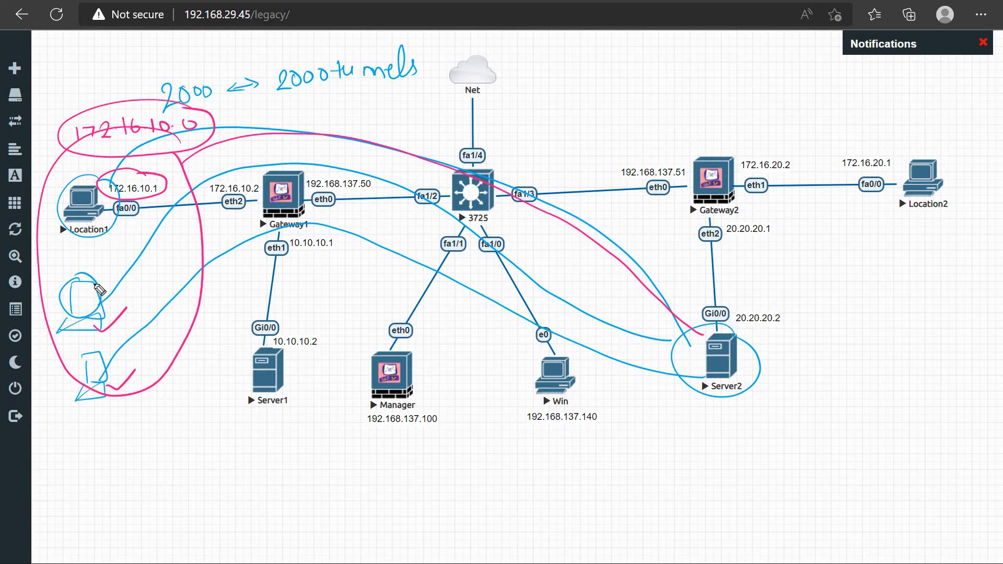
pyautogui.moveTo(77, 302)
pyautogui.mouseDown()
pyautogui.moveTo(89, 334)
pyautogui.moveTo(58, 310)
pyautogui.mouseUp()
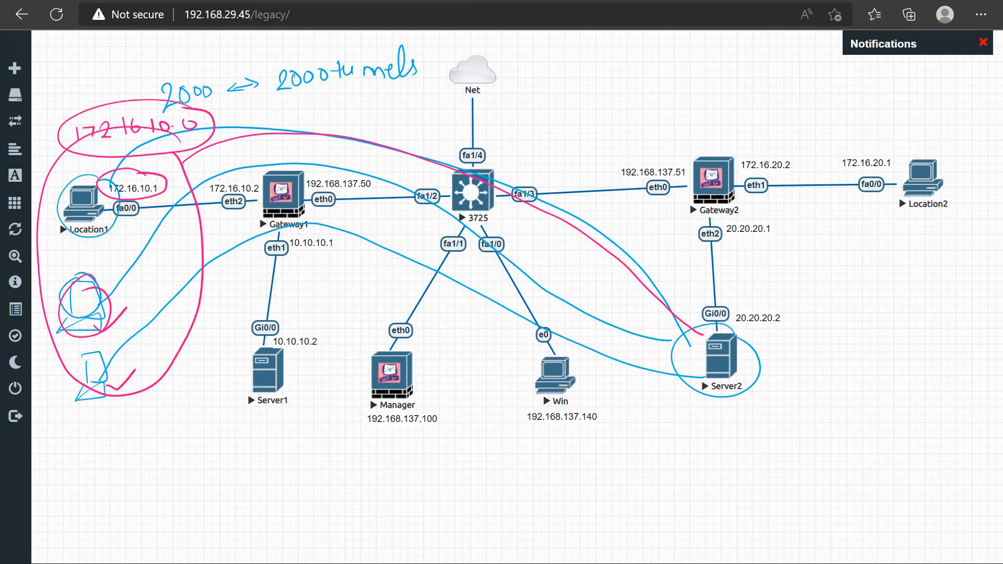
pyautogui.hotkey('ctrl', 'Tab')
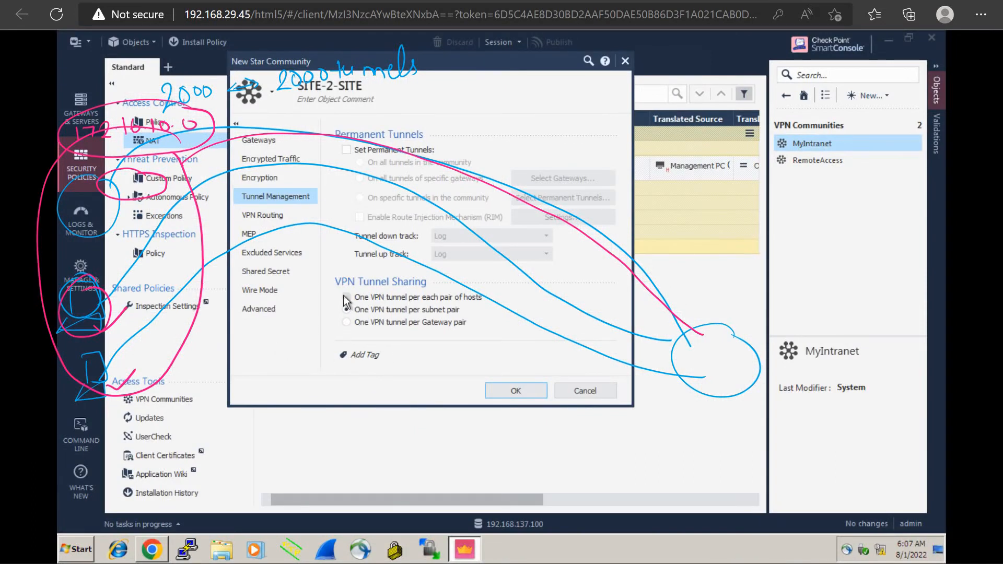
pyautogui.hotkey('ctrl', 'Tab')
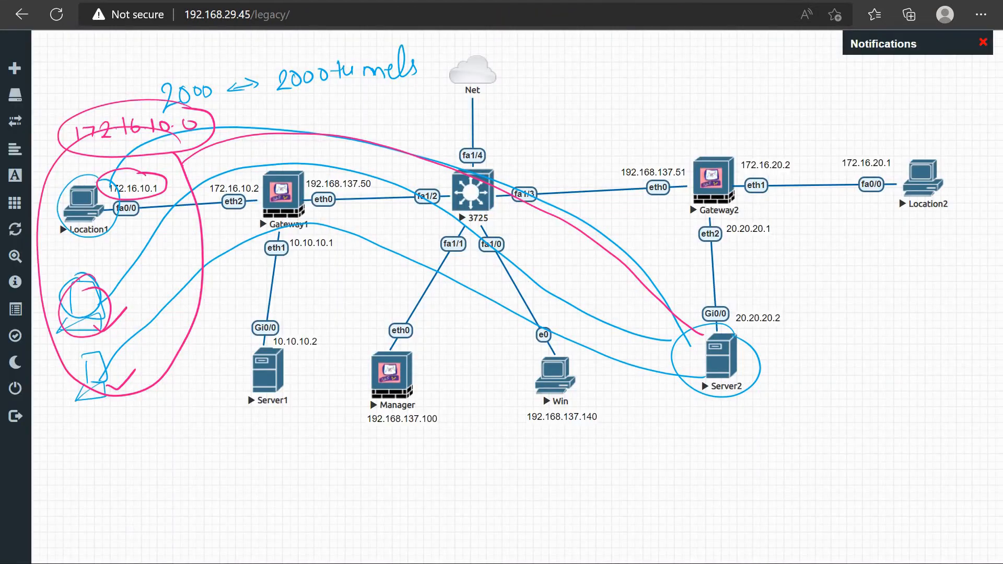
# Clear the topology annotations, circle Gateway1 and Gateway2, and draw tunnel lines between them
pyautogui.press('Escape')
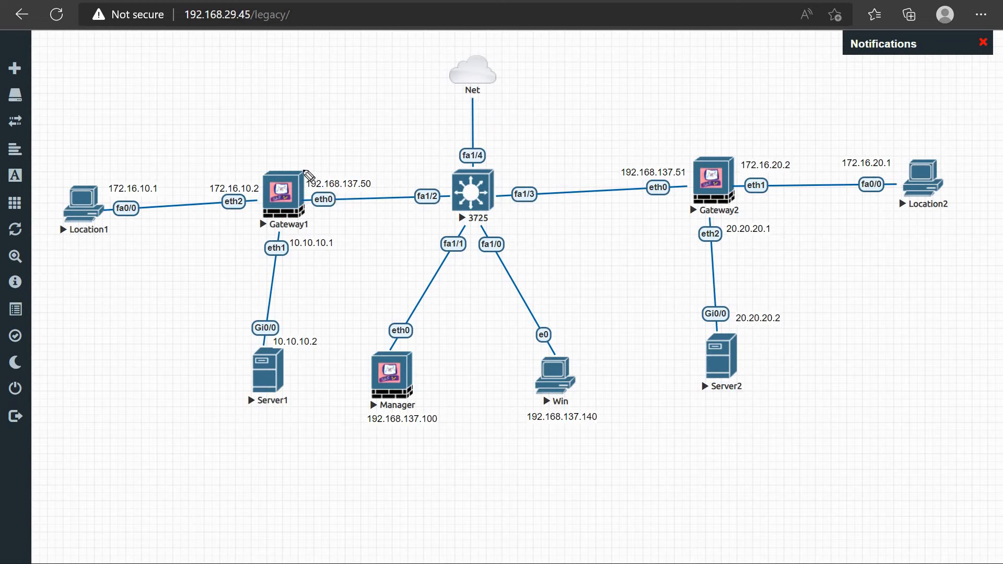
pyautogui.moveTo(302, 152)
pyautogui.mouseDown()
pyautogui.moveTo(259, 198)
pyautogui.moveTo(314, 155)
pyautogui.mouseUp()
pyautogui.moveTo(718, 149); pyautogui.dragTo(665, 181)
pyautogui.moveTo(337, 192)
pyautogui.mouseDown()
pyautogui.moveTo(458, 170)
pyautogui.moveTo(622, 160)
pyautogui.moveTo(674, 180)
pyautogui.moveTo(347, 216)
pyautogui.moveTo(323, 204)
pyautogui.moveTo(686, 178)
pyautogui.mouseUp()
# Handwrite "Too Less security" above the gateway tunnel lines, and clear the annotations
pyautogui.click(560, 90)
pyautogui.moveTo(560, 90)
pyautogui.mouseDown()
pyautogui.moveTo(575, 114)
pyautogui.moveTo(620, 97)
pyautogui.mouseUp()
pyautogui.moveTo(573, 65)
pyautogui.mouseDown()
pyautogui.moveTo(574, 84)
pyautogui.moveTo(590, 62)
pyautogui.moveTo(605, 71)
pyautogui.mouseUp()
pyautogui.moveTo(653, 92)
pyautogui.mouseDown()
pyautogui.moveTo(638, 108)
pyautogui.moveTo(728, 90)
pyautogui.moveTo(753, 102)
pyautogui.moveTo(761, 87)
pyautogui.moveTo(725, 89)
pyautogui.mouseUp()
pyautogui.moveTo(728, 91); pyautogui.dragTo(749, 84)
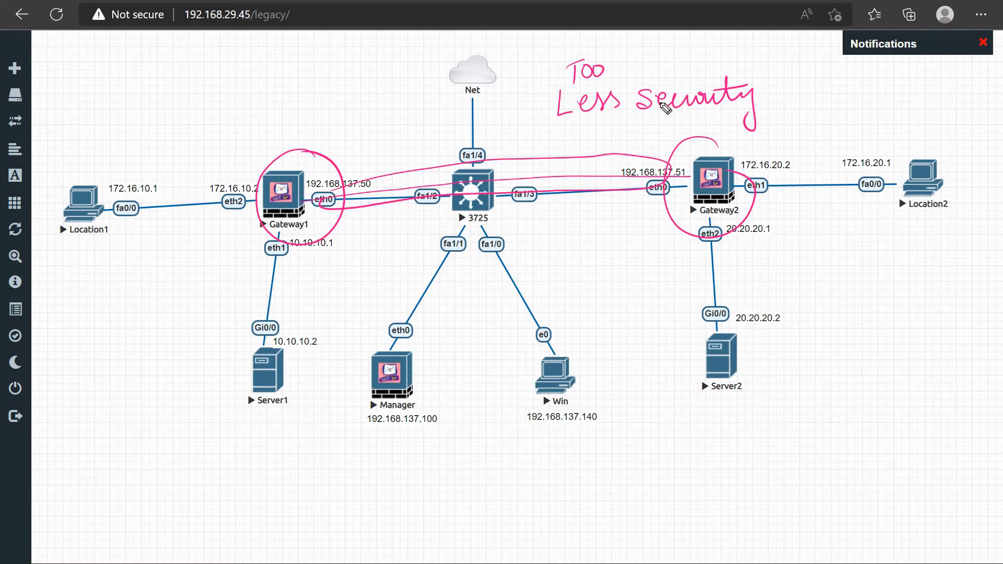
pyautogui.press('e')
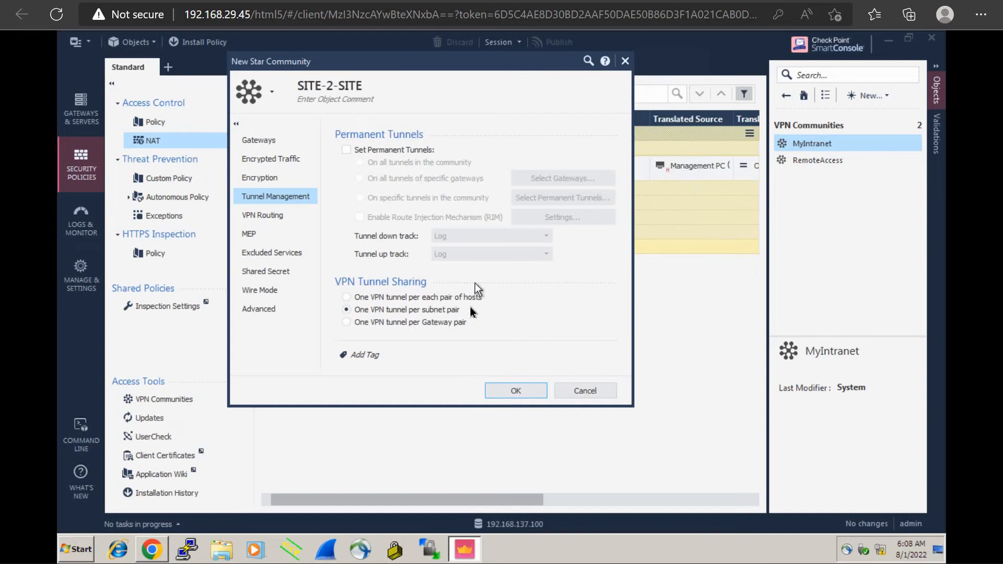
# Mark the satellite path for routing through the center, and set VPN routing to center or through it to other satellites, Internet and other VPN targets
pyautogui.click(283, 219)
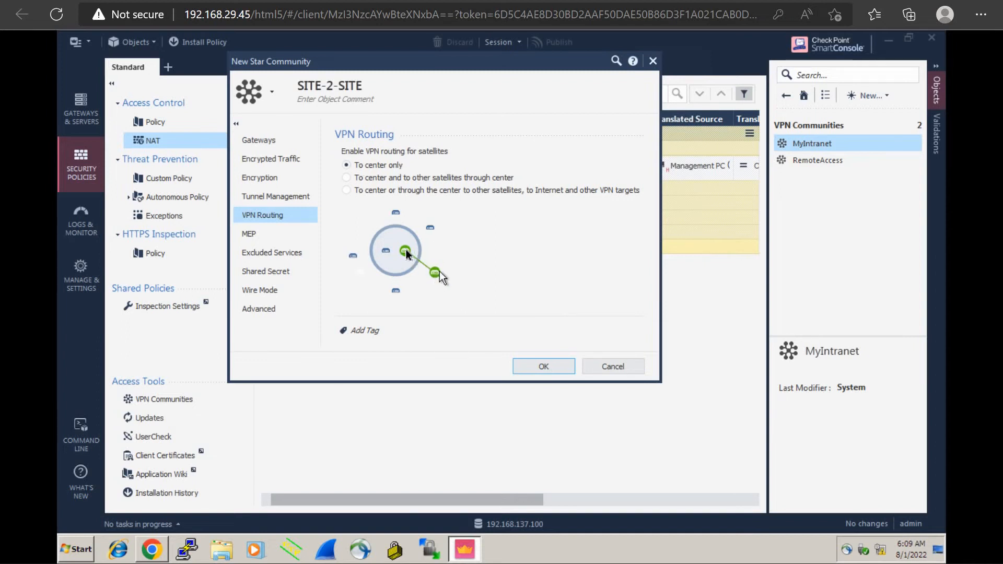
pyautogui.click(346, 178)
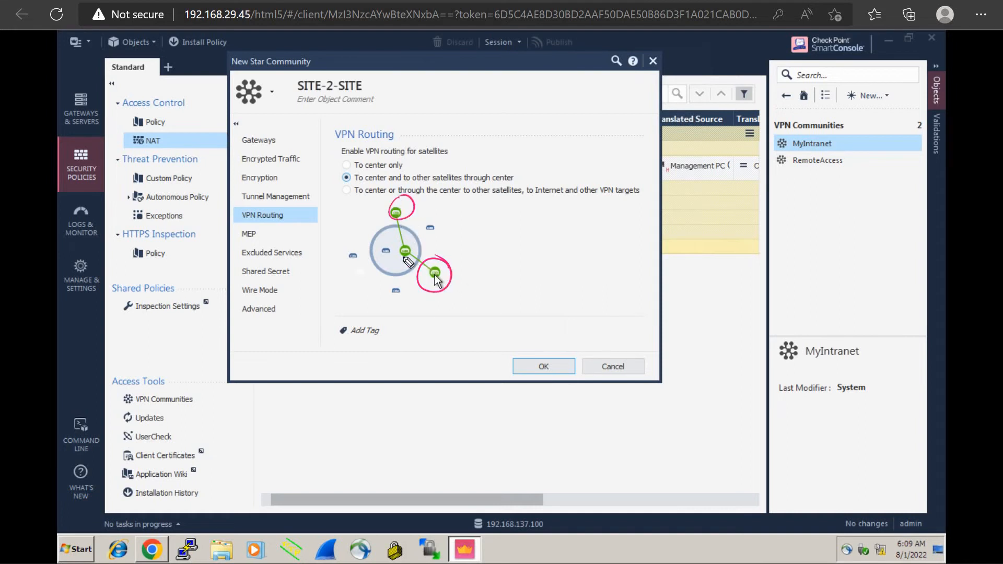
pyautogui.moveTo(422, 271); pyautogui.dragTo(391, 210)
pyautogui.moveTo(442, 265); pyautogui.dragTo(420, 222)
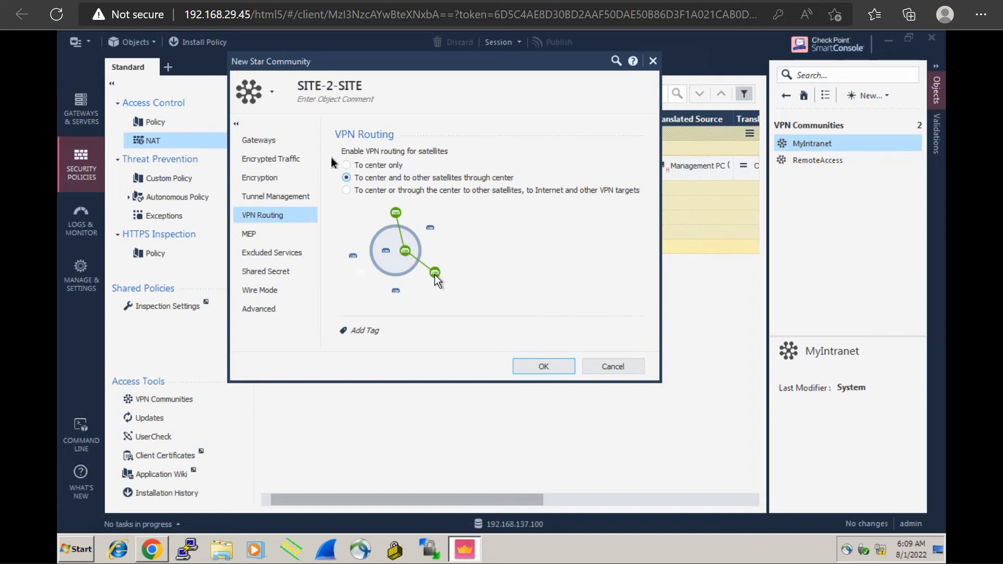
pyautogui.click(351, 193)
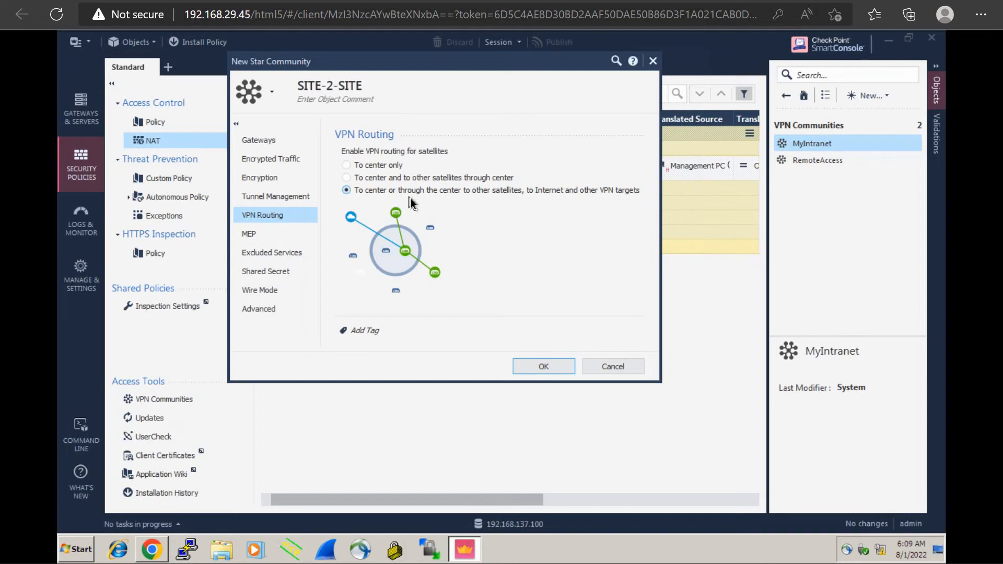
# View the community's MEP settings, and sketch a double arrow and a circled "5000" over the Excluded Services list
pyautogui.click(250, 237)
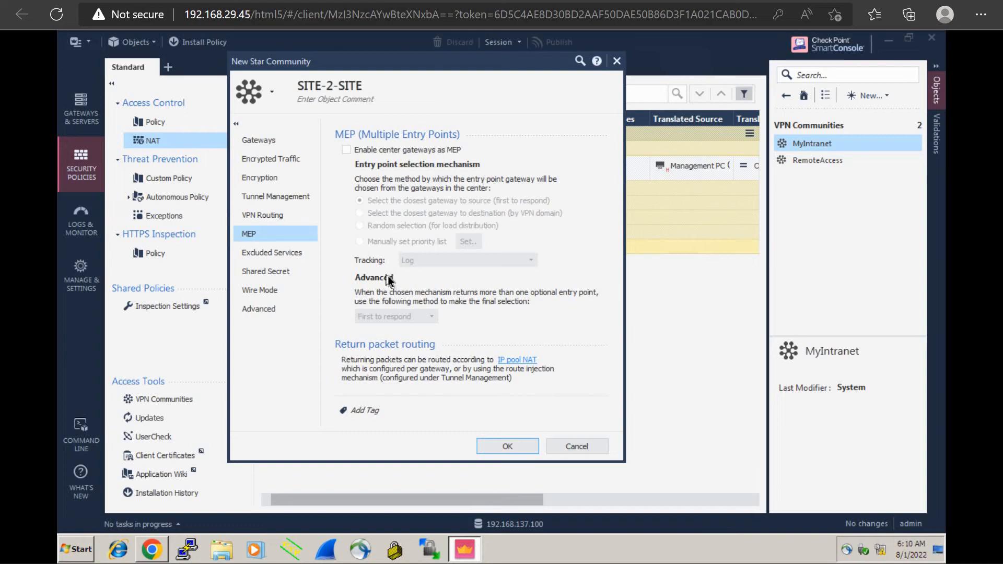
pyautogui.click(284, 257)
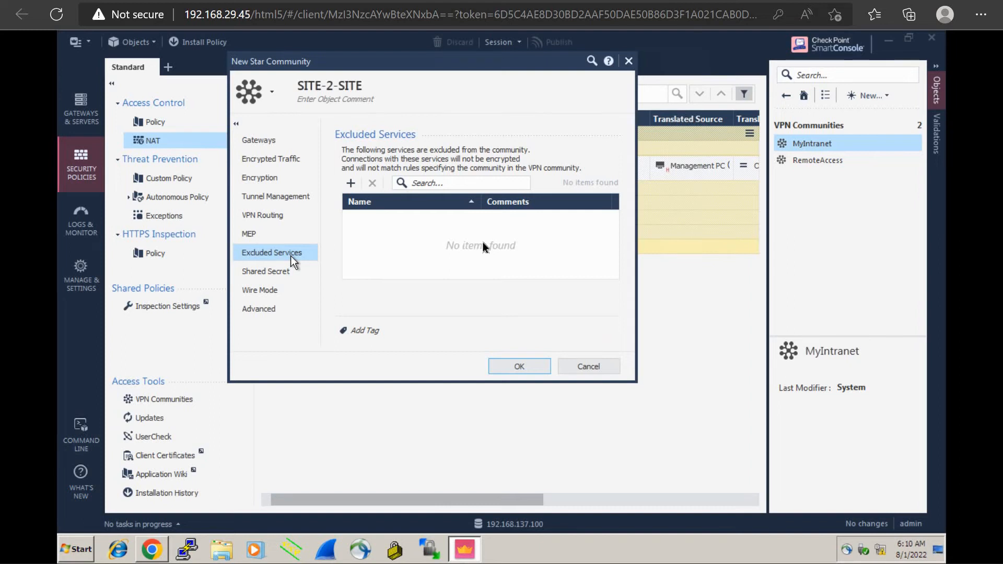
pyautogui.moveTo(393, 237)
pyautogui.mouseDown()
pyautogui.moveTo(448, 228)
pyautogui.moveTo(409, 240)
pyautogui.mouseUp()
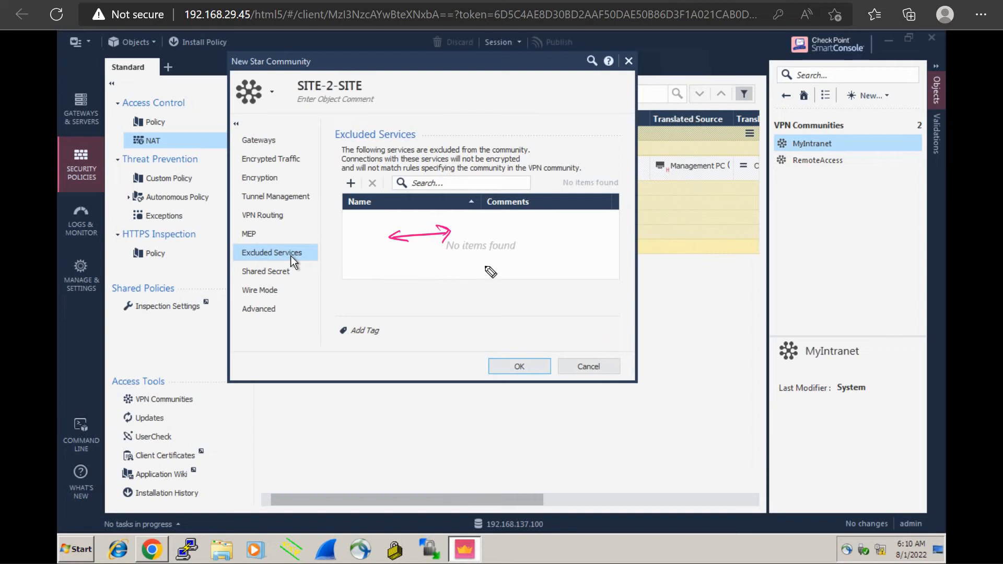
pyautogui.click(485, 263)
pyautogui.moveTo(494, 262)
pyautogui.mouseDown()
pyautogui.moveTo(485, 275)
pyautogui.moveTo(532, 262)
pyautogui.moveTo(470, 262)
pyautogui.moveTo(548, 257)
pyautogui.mouseUp()
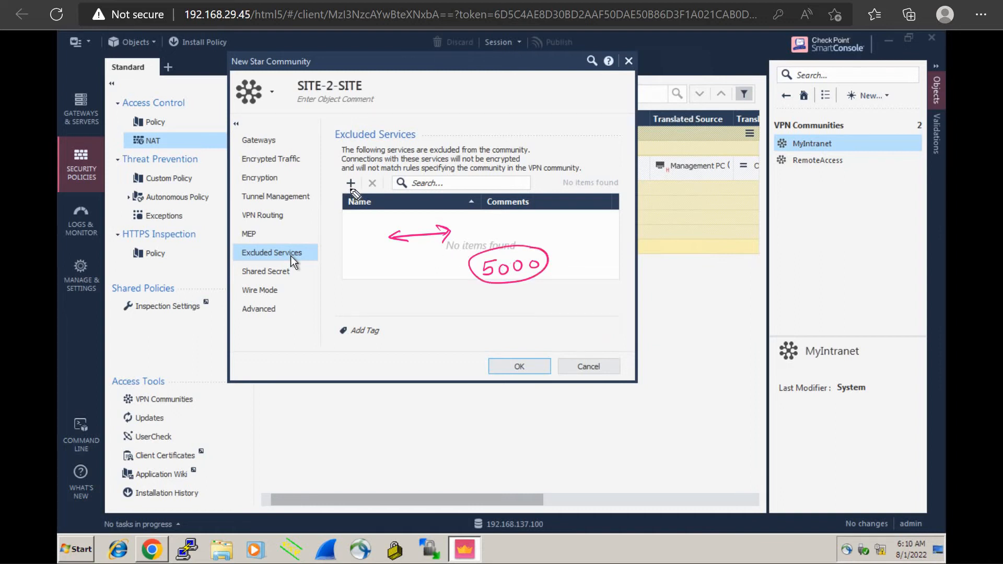
# Circle the option for adding an excluded service, draw an arrow to "5000", and clear the annotations
pyautogui.moveTo(356, 176); pyautogui.dragTo(361, 176)
pyautogui.moveTo(395, 285); pyautogui.dragTo(470, 271)
pyautogui.moveTo(457, 267); pyautogui.dragTo(461, 287)
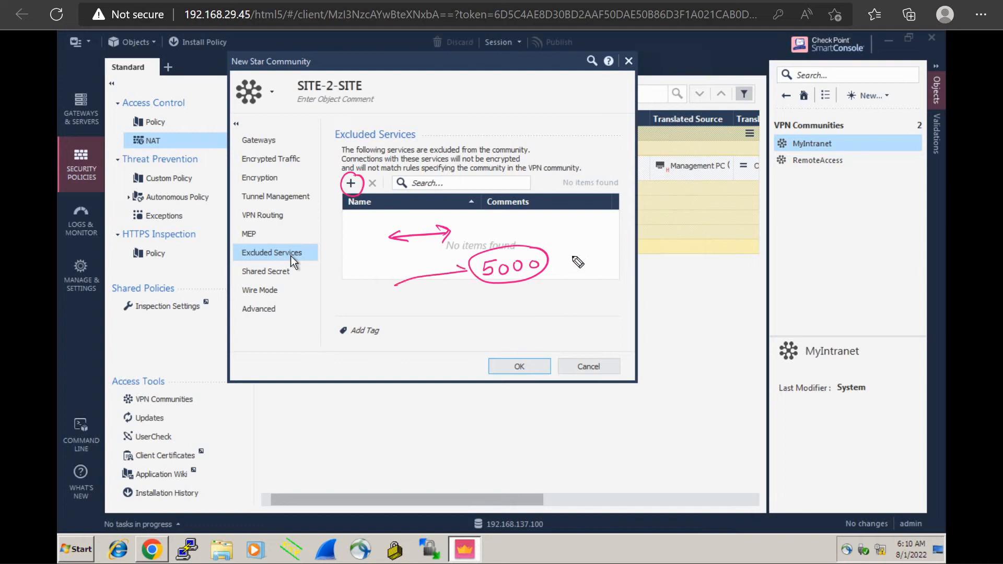
pyautogui.moveTo(586, 254)
pyautogui.mouseDown()
pyautogui.moveTo(551, 260)
pyautogui.moveTo(567, 263)
pyautogui.mouseUp()
pyautogui.press('e')
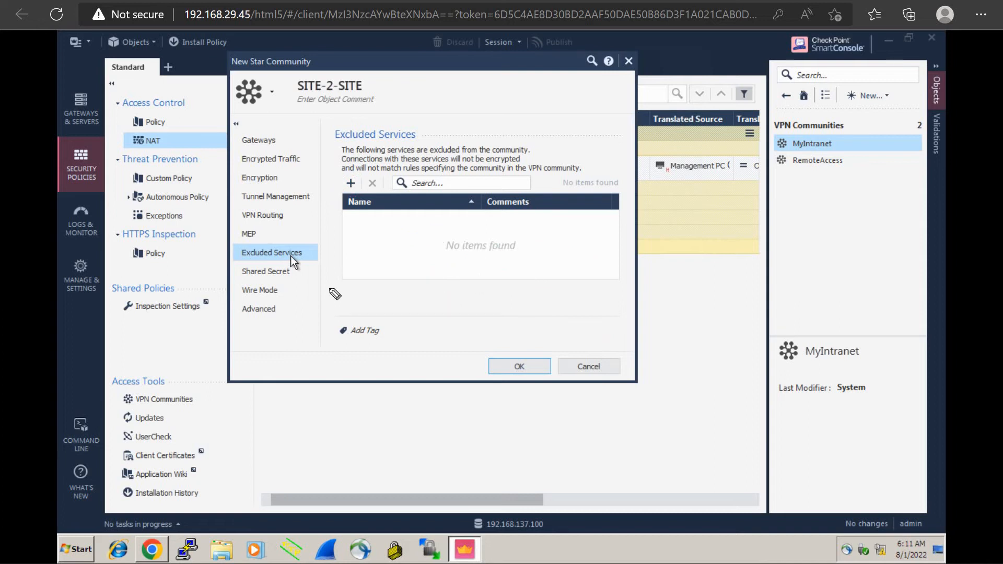
# Open the community's Shared Secret settings, and handwrite an underlined, circled "Password" above them
pyautogui.click(265, 273)
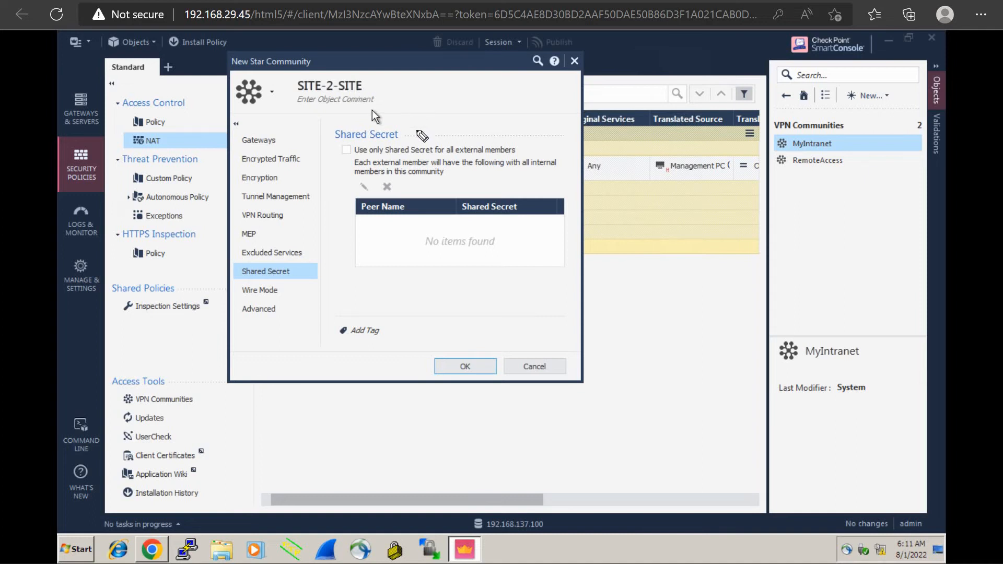
pyautogui.moveTo(417, 115)
pyautogui.mouseDown()
pyautogui.moveTo(417, 129)
pyautogui.moveTo(444, 115)
pyautogui.moveTo(450, 126)
pyautogui.moveTo(515, 103)
pyautogui.moveTo(514, 119)
pyautogui.mouseUp()
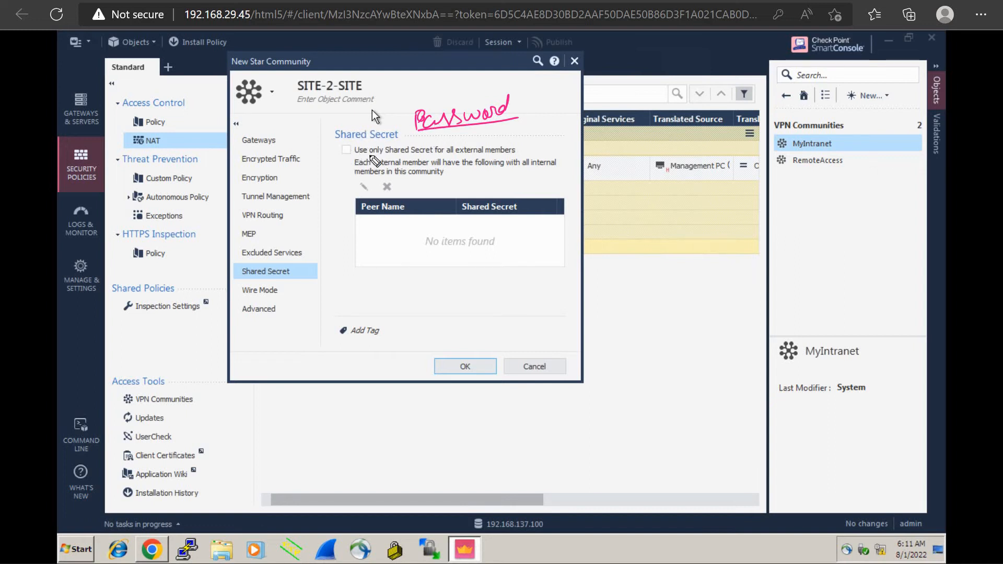
pyautogui.moveTo(473, 92)
pyautogui.mouseDown()
pyautogui.moveTo(413, 104)
pyautogui.moveTo(450, 133)
pyautogui.moveTo(526, 102)
pyautogui.moveTo(471, 90)
pyautogui.mouseUp()
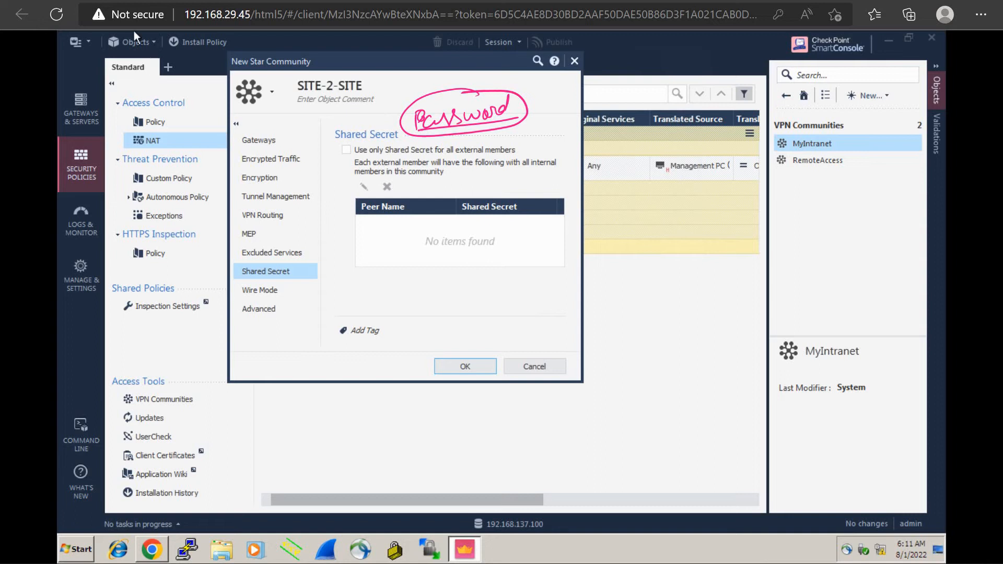
# On the lab topology, circle Manager, link it to Gateway2 with a double-headed arrow, and handwrite a circled "Certificate" beside Gateway2
pyautogui.click(128, 2)
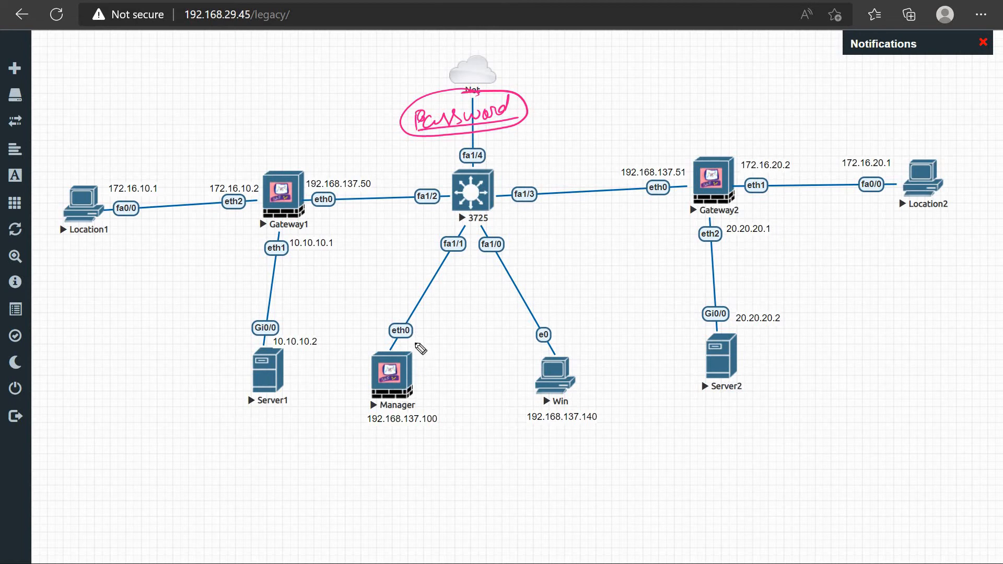
pyautogui.moveTo(441, 353)
pyautogui.mouseDown()
pyautogui.moveTo(432, 345)
pyautogui.moveTo(446, 302)
pyautogui.moveTo(510, 258)
pyautogui.moveTo(688, 197)
pyautogui.moveTo(672, 208)
pyautogui.mouseUp()
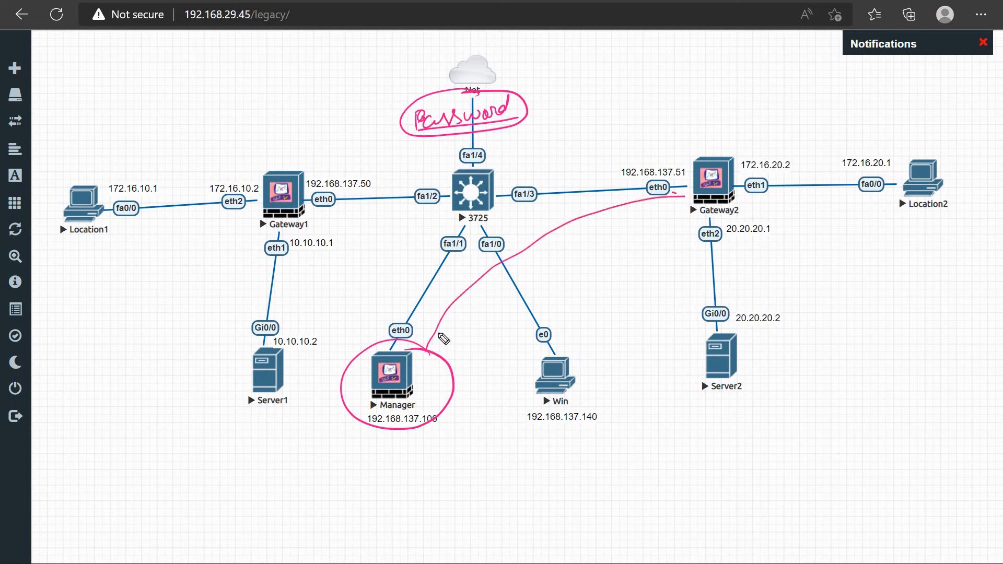
pyautogui.moveTo(426, 347); pyautogui.dragTo(443, 346)
pyautogui.moveTo(548, 256)
pyautogui.mouseDown()
pyautogui.moveTo(549, 272)
pyautogui.moveTo(574, 264)
pyautogui.moveTo(580, 239)
pyautogui.moveTo(611, 265)
pyautogui.moveTo(618, 253)
pyautogui.moveTo(661, 253)
pyautogui.moveTo(664, 228)
pyautogui.moveTo(682, 212)
pyautogui.moveTo(643, 224)
pyautogui.mouseUp()
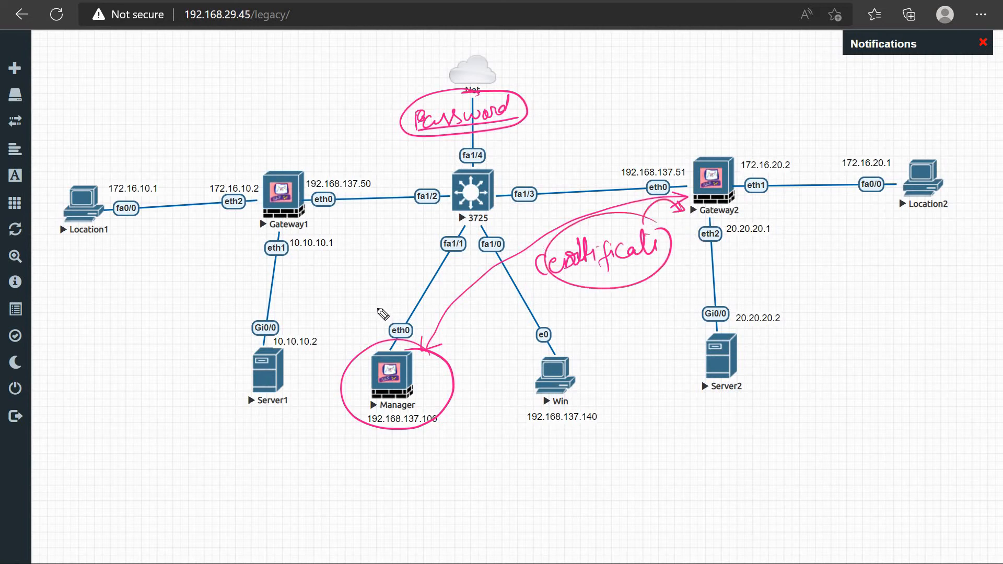
# Draw an arrow from Manager to Gateway1, and handwrite a circled "Certificate" above Gateway1
pyautogui.moveTo(386, 358)
pyautogui.mouseDown()
pyautogui.moveTo(423, 283)
pyautogui.moveTo(411, 252)
pyautogui.mouseUp()
pyautogui.moveTo(310, 218); pyautogui.dragTo(316, 222)
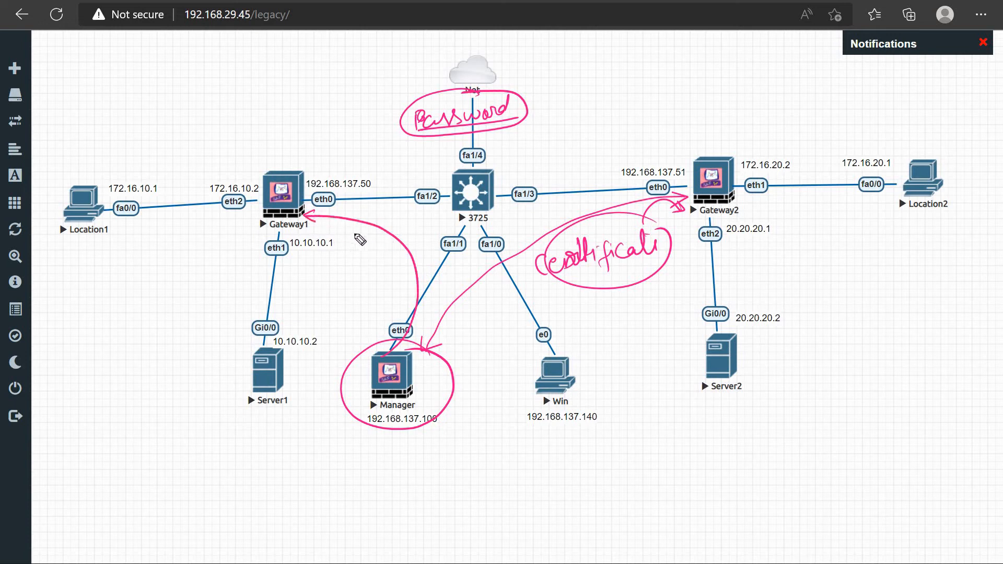
pyautogui.moveTo(309, 150)
pyautogui.mouseDown()
pyautogui.moveTo(308, 164)
pyautogui.moveTo(337, 151)
pyautogui.moveTo(345, 162)
pyautogui.mouseUp()
pyautogui.moveTo(339, 152); pyautogui.dragTo(353, 159)
pyautogui.moveTo(361, 140)
pyautogui.mouseDown()
pyautogui.moveTo(358, 163)
pyautogui.moveTo(366, 158)
pyautogui.mouseUp()
pyautogui.moveTo(370, 141); pyautogui.dragTo(387, 152)
pyautogui.moveTo(387, 129)
pyautogui.mouseDown()
pyautogui.moveTo(402, 149)
pyautogui.moveTo(389, 134)
pyautogui.moveTo(286, 166)
pyautogui.moveTo(368, 118)
pyautogui.mouseUp()
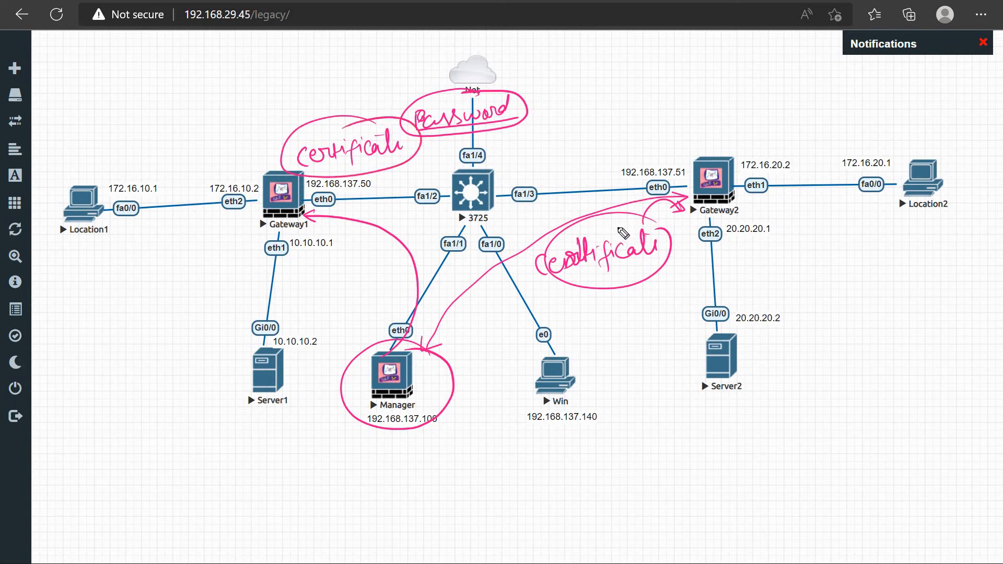
# Link the two certificates with an arrow, mark Manager's address and Gateway1's certificate, and clear the annotations
pyautogui.moveTo(596, 226)
pyautogui.mouseDown()
pyautogui.moveTo(569, 228)
pyautogui.moveTo(648, 224)
pyautogui.mouseUp()
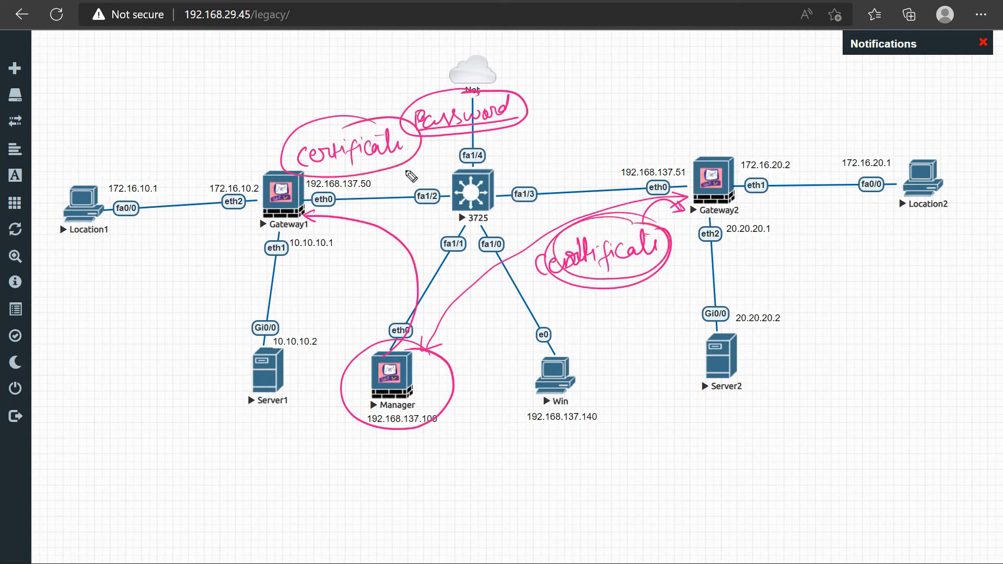
pyautogui.moveTo(380, 168)
pyautogui.mouseDown()
pyautogui.moveTo(520, 155)
pyautogui.moveTo(557, 172)
pyautogui.moveTo(591, 227)
pyautogui.moveTo(586, 213)
pyautogui.mouseUp()
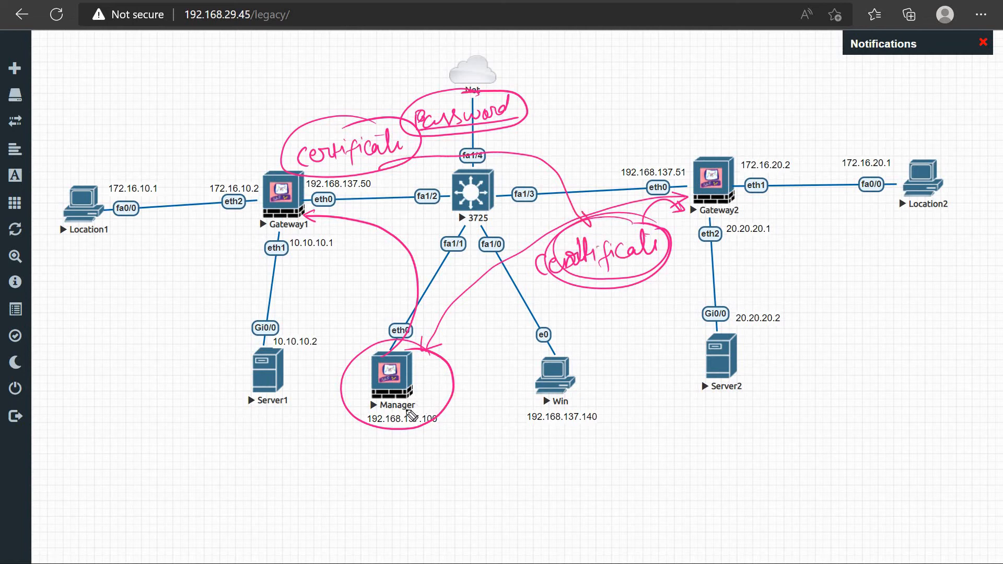
pyautogui.moveTo(418, 405)
pyautogui.mouseDown()
pyautogui.moveTo(400, 450)
pyautogui.moveTo(426, 413)
pyautogui.mouseUp()
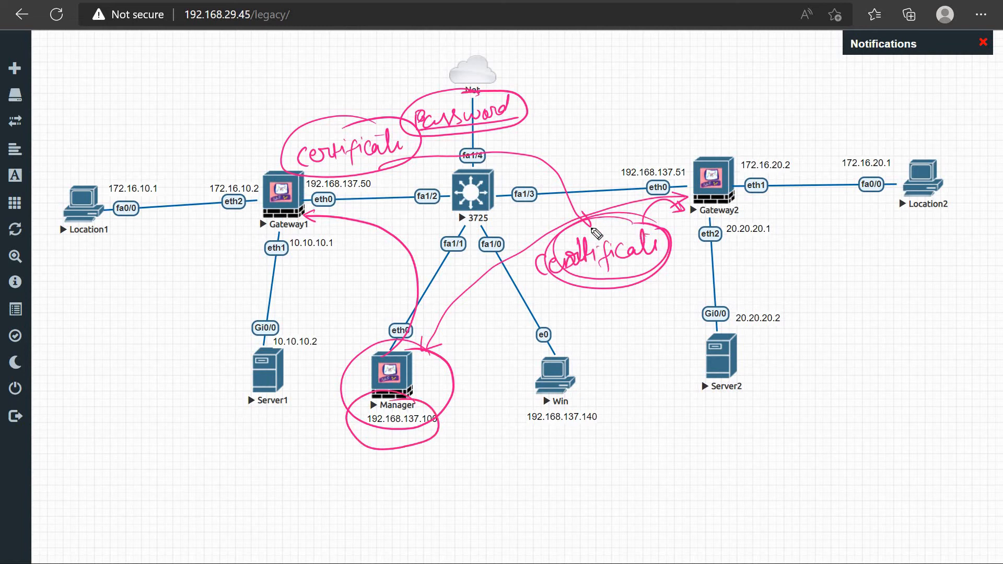
pyautogui.moveTo(285, 476); pyautogui.dragTo(336, 443)
pyautogui.moveTo(281, 108)
pyautogui.mouseDown()
pyautogui.moveTo(320, 93)
pyautogui.moveTo(323, 77)
pyautogui.mouseUp()
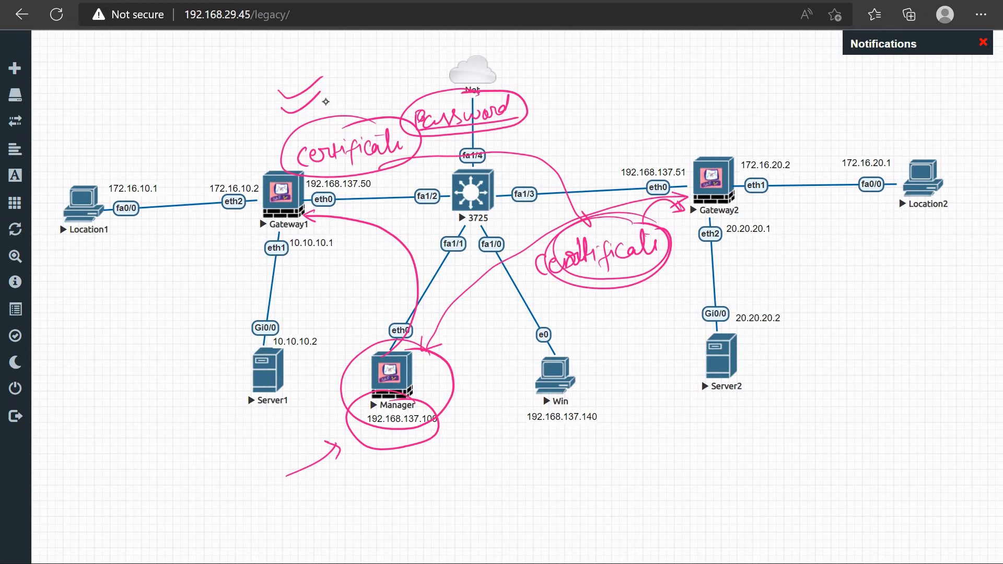
pyautogui.press('Escape')
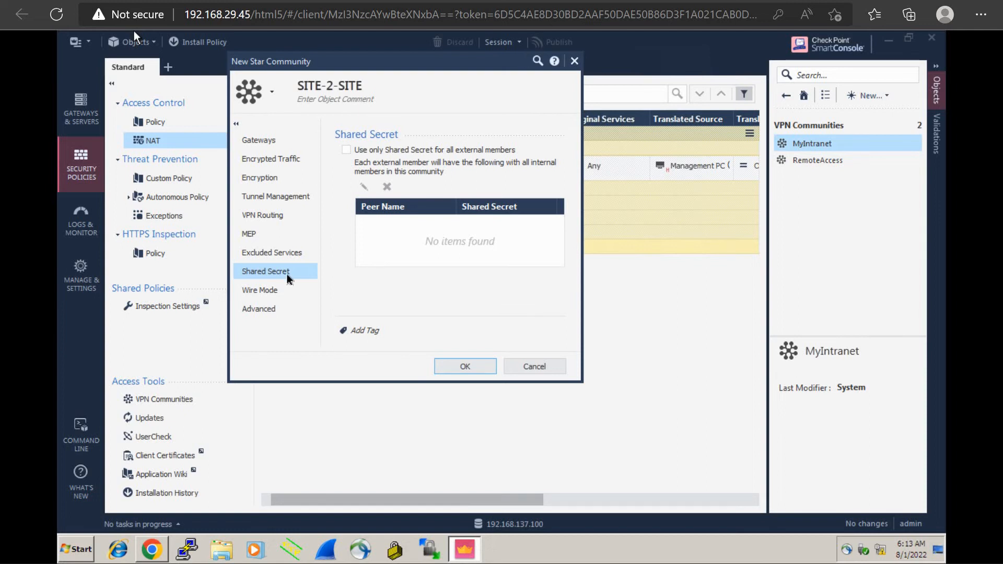
# View the community's Wire Mode firewall bypass options, and return to the Shared Secret settings
pyautogui.click(258, 296)
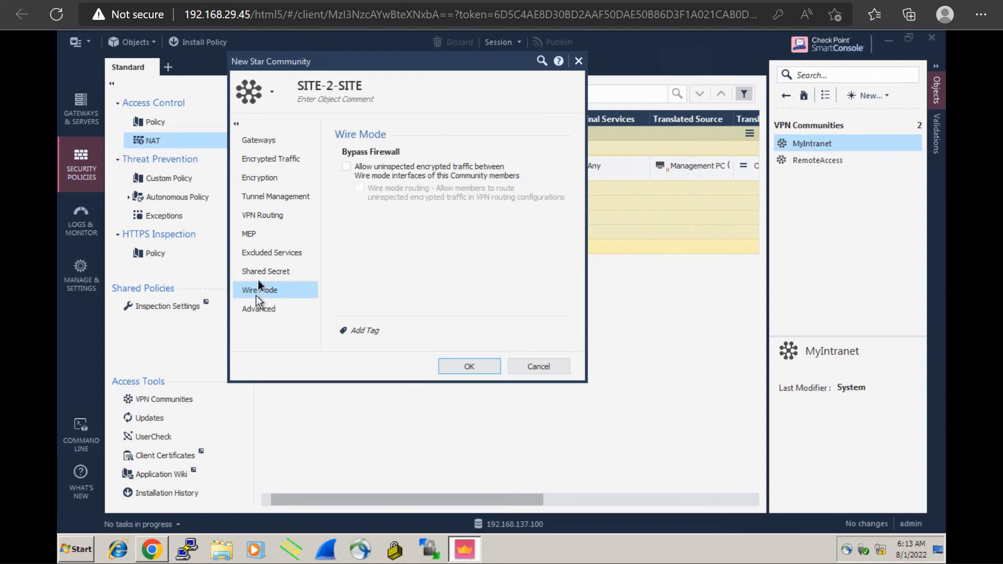
pyautogui.click(261, 276)
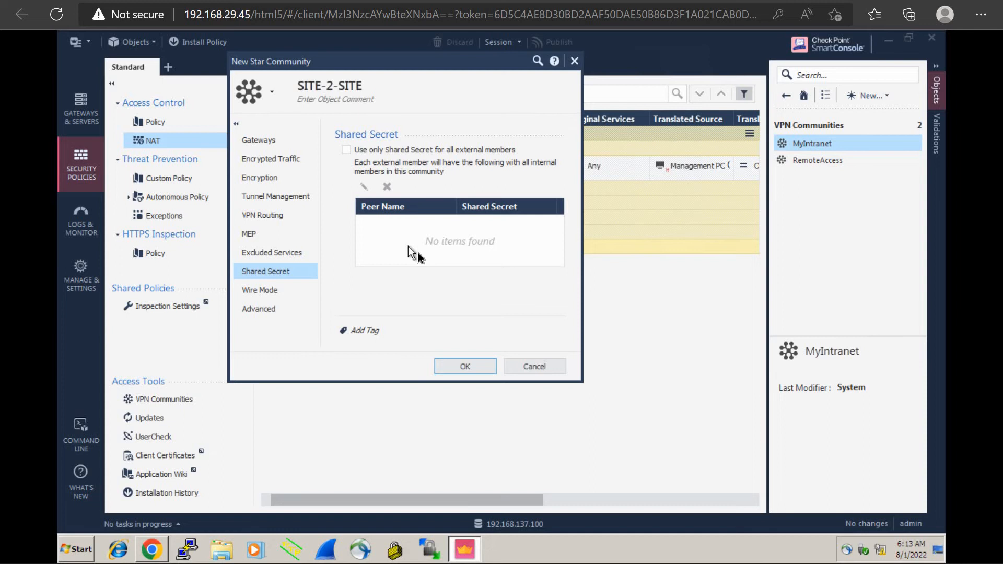
# Show the community's Wire Mode options, sketch a tunnel with a packet arrow entering it, and handwrite "Encrypted" above the tunnel
pyautogui.click(278, 290)
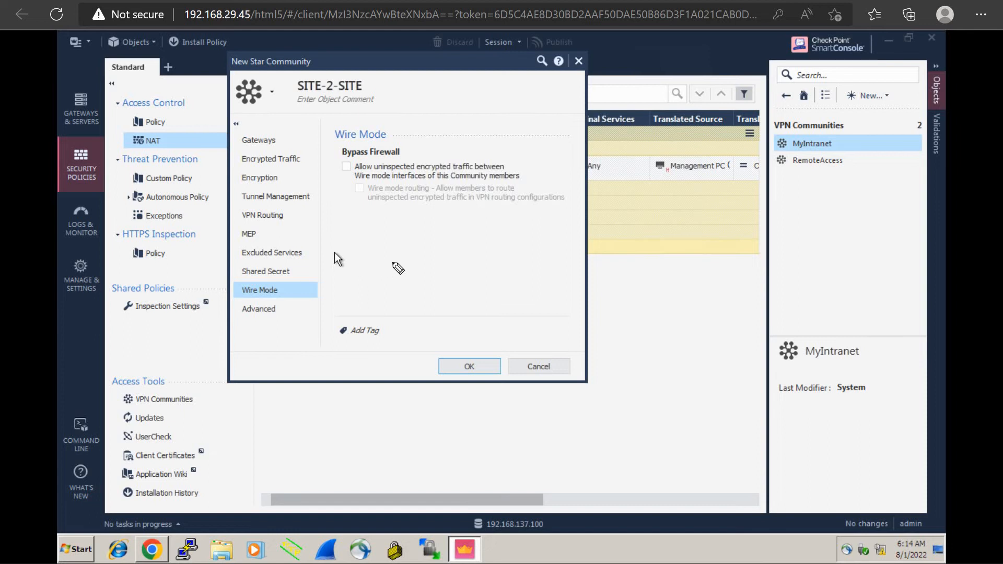
pyautogui.moveTo(387, 260); pyautogui.dragTo(503, 255)
pyautogui.moveTo(387, 259)
pyautogui.mouseDown()
pyautogui.moveTo(403, 273)
pyautogui.moveTo(519, 271)
pyautogui.moveTo(501, 255)
pyautogui.mouseUp()
pyautogui.moveTo(335, 271)
pyautogui.mouseDown()
pyautogui.moveTo(329, 283)
pyautogui.moveTo(339, 284)
pyautogui.mouseUp()
pyautogui.moveTo(323, 295); pyautogui.dragTo(376, 259)
pyautogui.moveTo(369, 256)
pyautogui.mouseDown()
pyautogui.moveTo(369, 266)
pyautogui.moveTo(388, 248)
pyautogui.moveTo(388, 230)
pyautogui.moveTo(429, 239)
pyautogui.moveTo(438, 230)
pyautogui.moveTo(445, 245)
pyautogui.moveTo(456, 230)
pyautogui.moveTo(479, 228)
pyautogui.mouseUp()
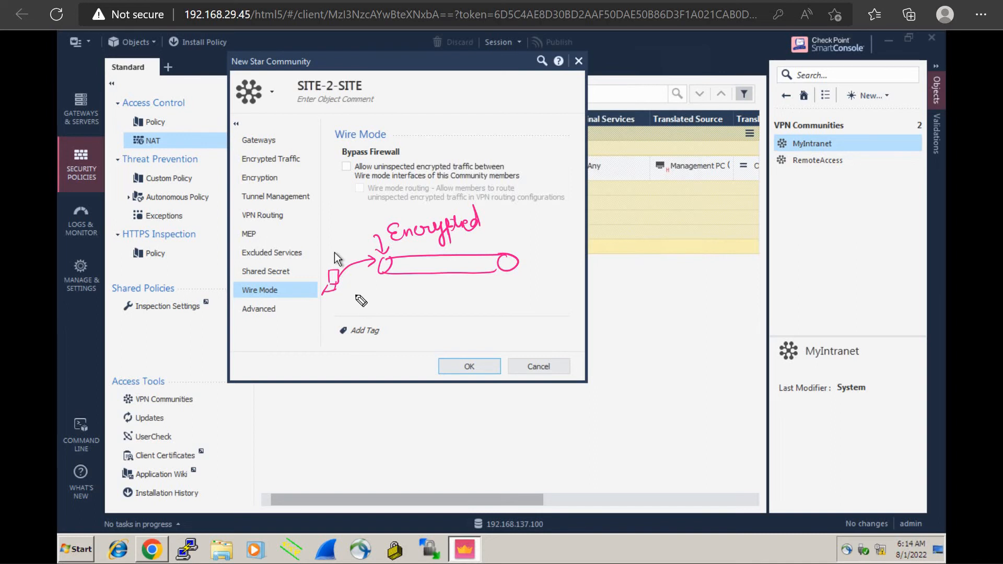
# Handwrite a second "Encrypted" below the tunnel, trace its path along the tunnel, circle it in blue, and clear the annotations
pyautogui.moveTo(354, 312)
pyautogui.mouseDown()
pyautogui.moveTo(362, 296)
pyautogui.moveTo(358, 313)
pyautogui.moveTo(313, 329)
pyautogui.moveTo(304, 320)
pyautogui.moveTo(310, 327)
pyautogui.moveTo(372, 304)
pyautogui.moveTo(384, 282)
pyautogui.moveTo(368, 313)
pyautogui.moveTo(381, 308)
pyautogui.moveTo(390, 278)
pyautogui.moveTo(402, 272)
pyautogui.moveTo(502, 261)
pyautogui.mouseUp()
pyautogui.moveTo(384, 280)
pyautogui.mouseDown()
pyautogui.moveTo(445, 287)
pyautogui.moveTo(521, 277)
pyautogui.mouseUp()
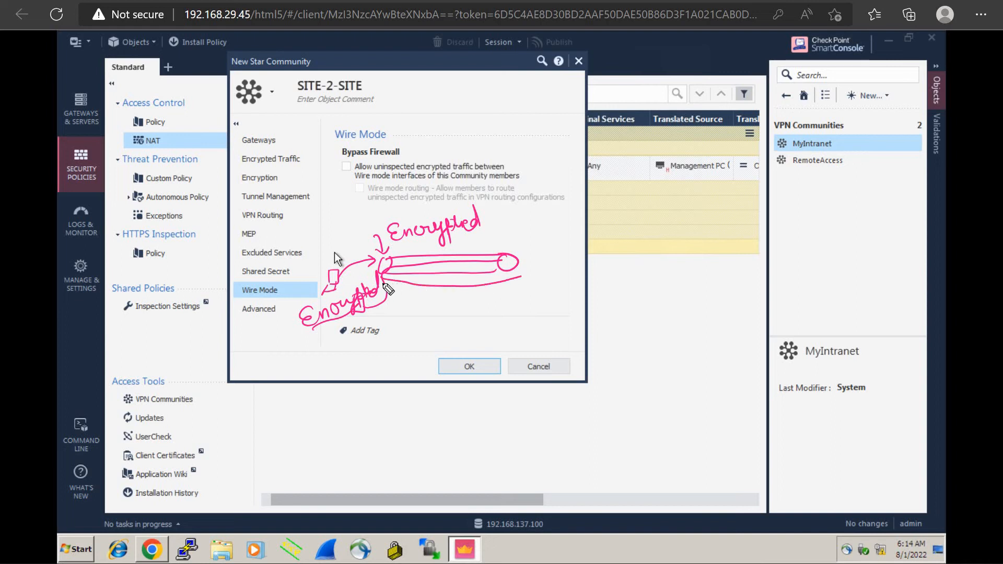
pyautogui.moveTo(434, 289); pyautogui.dragTo(389, 287)
pyautogui.press('e')
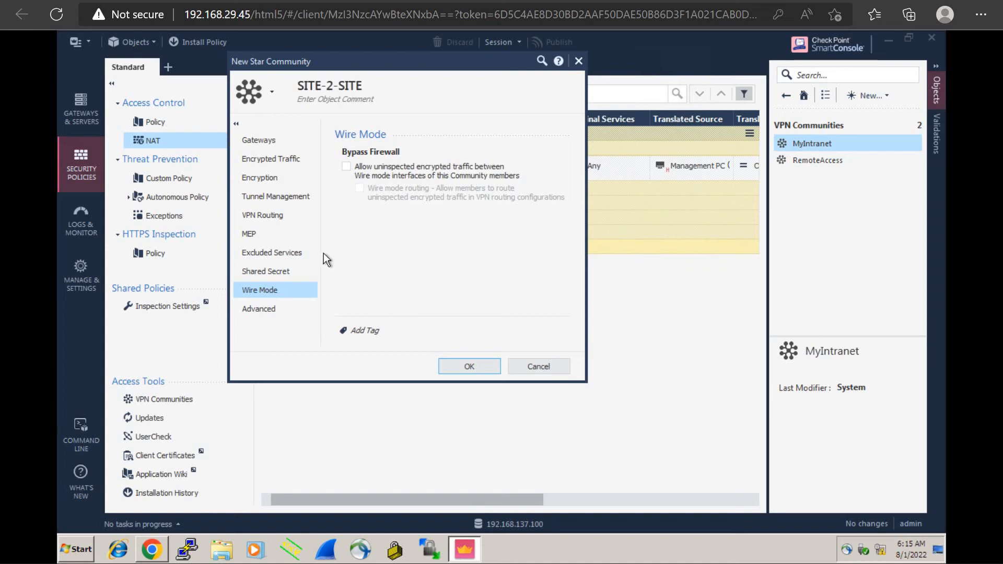
pyautogui.press('alt')
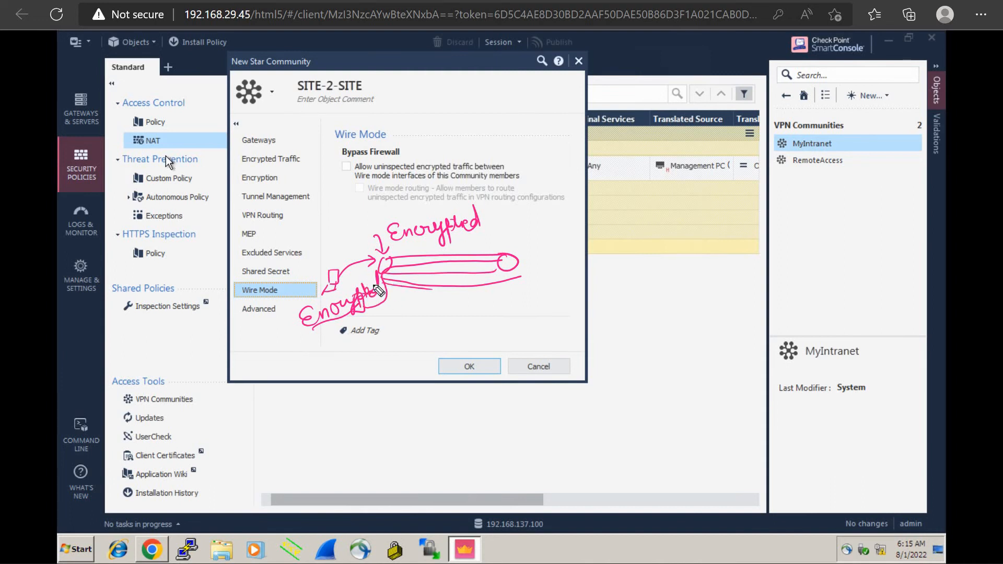
pyautogui.moveTo(305, 316)
pyautogui.mouseDown()
pyautogui.moveTo(362, 327)
pyautogui.moveTo(396, 288)
pyautogui.moveTo(524, 280)
pyautogui.mouseUp()
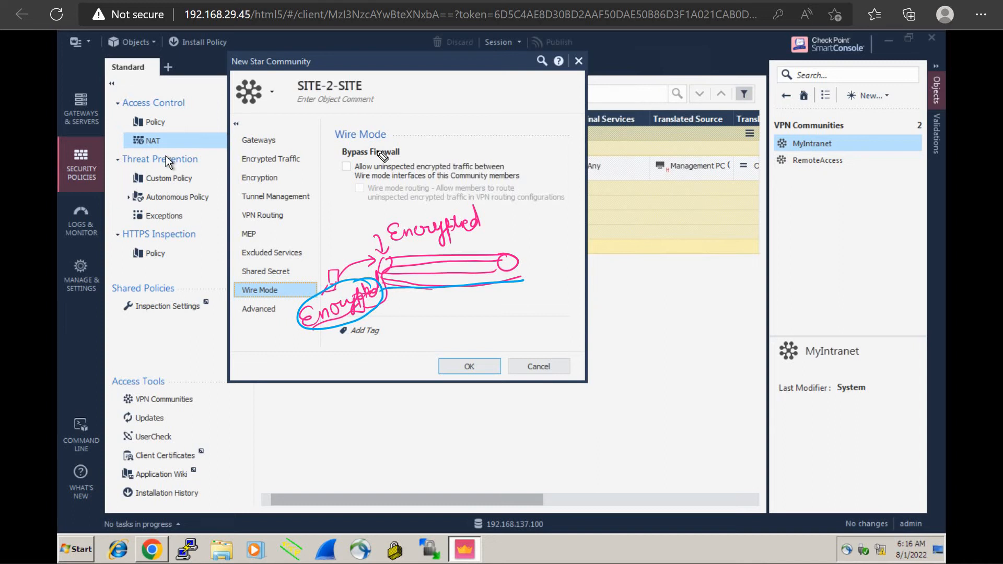
pyautogui.press('e')
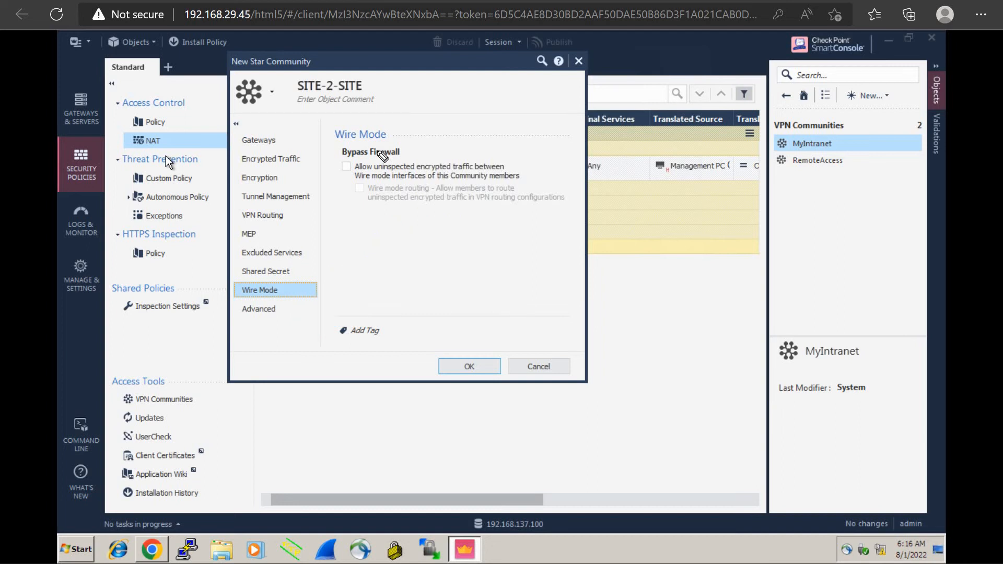
# Show the Advanced settings, annotate the IKE renegotiation time as "24 hours" and the IPsec time as "1 hour", and circle "Renegotiate IPsec"
pyautogui.click(254, 310)
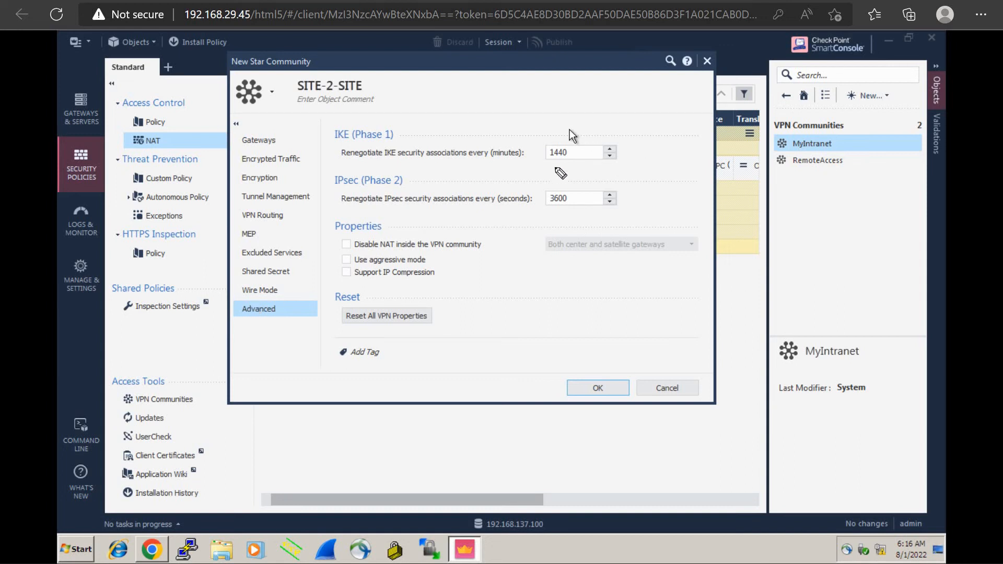
pyautogui.moveTo(549, 165)
pyautogui.mouseDown()
pyautogui.moveTo(612, 111)
pyautogui.moveTo(607, 122)
pyautogui.moveTo(696, 116)
pyautogui.mouseUp()
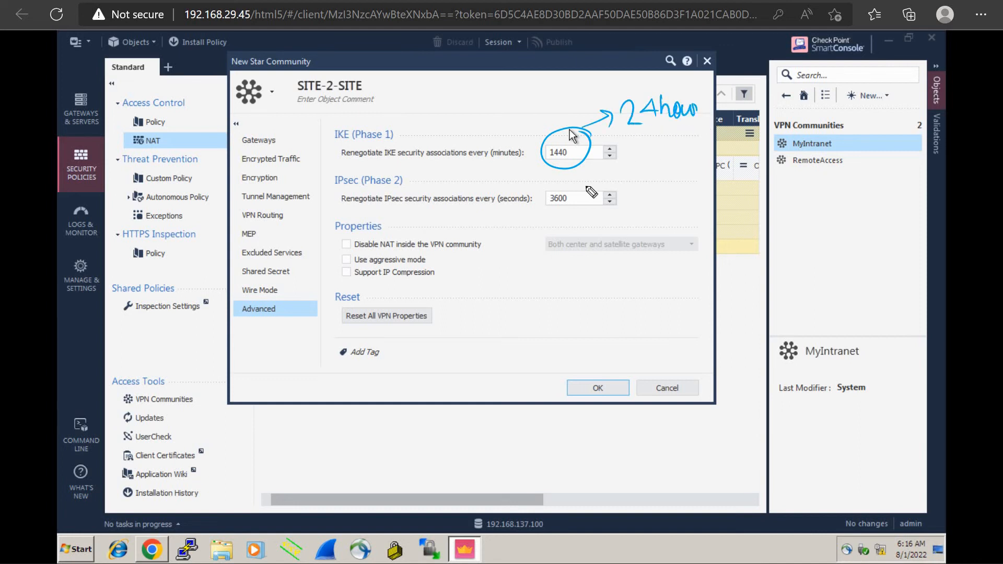
pyautogui.moveTo(573, 186)
pyautogui.mouseDown()
pyautogui.moveTo(546, 185)
pyautogui.moveTo(644, 179)
pyautogui.mouseUp()
pyautogui.moveTo(655, 162)
pyautogui.mouseDown()
pyautogui.moveTo(653, 178)
pyautogui.moveTo(672, 169)
pyautogui.mouseUp()
pyautogui.moveTo(679, 167); pyautogui.dragTo(695, 163)
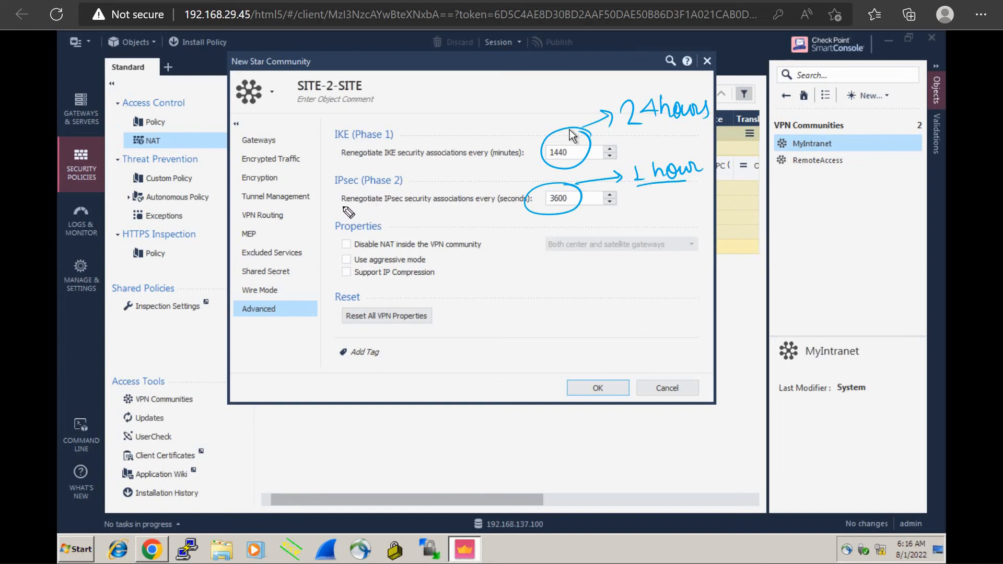
pyautogui.moveTo(348, 212)
pyautogui.mouseDown()
pyautogui.moveTo(407, 214)
pyautogui.moveTo(416, 196)
pyautogui.moveTo(373, 195)
pyautogui.moveTo(390, 208)
pyautogui.mouseUp()
pyautogui.moveTo(691, 156)
pyautogui.mouseDown()
pyautogui.moveTo(637, 159)
pyautogui.moveTo(673, 188)
pyautogui.moveTo(635, 177)
pyautogui.moveTo(698, 182)
pyautogui.moveTo(690, 151)
pyautogui.mouseUp()
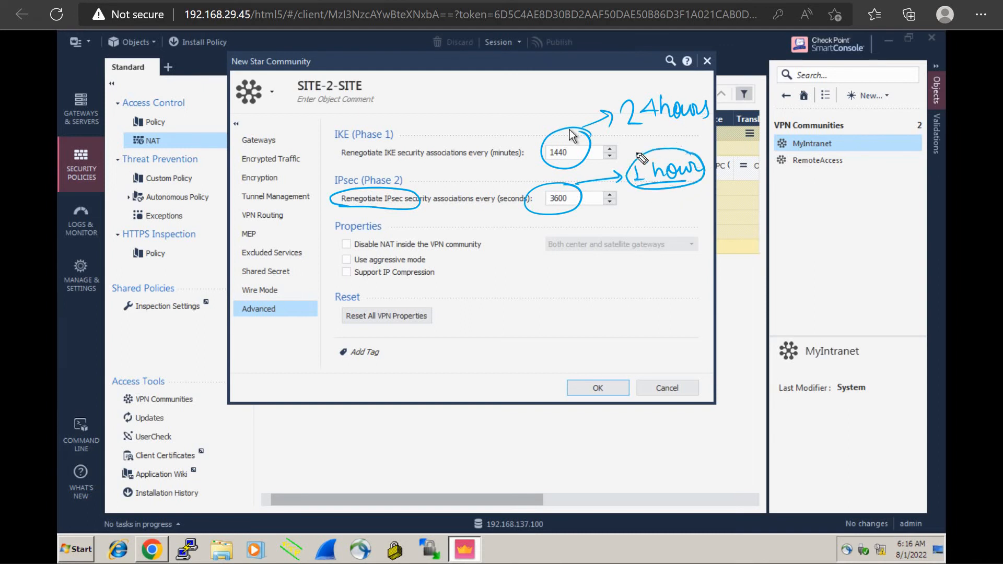
# Draw an arrow to the IKE renegotiation setting, and label it with an underlined handwritten "DH Key"
pyautogui.moveTo(425, 140); pyautogui.dragTo(454, 129)
pyautogui.moveTo(466, 102)
pyautogui.mouseDown()
pyautogui.moveTo(470, 115)
pyautogui.moveTo(484, 112)
pyautogui.mouseUp()
pyautogui.moveTo(484, 106); pyautogui.dragTo(494, 104)
pyautogui.moveTo(494, 95); pyautogui.dragTo(502, 111)
pyautogui.moveTo(511, 97)
pyautogui.mouseDown()
pyautogui.moveTo(503, 104)
pyautogui.moveTo(513, 108)
pyautogui.mouseUp()
pyautogui.moveTo(516, 100)
pyautogui.mouseDown()
pyautogui.moveTo(529, 124)
pyautogui.moveTo(456, 129)
pyautogui.mouseUp()
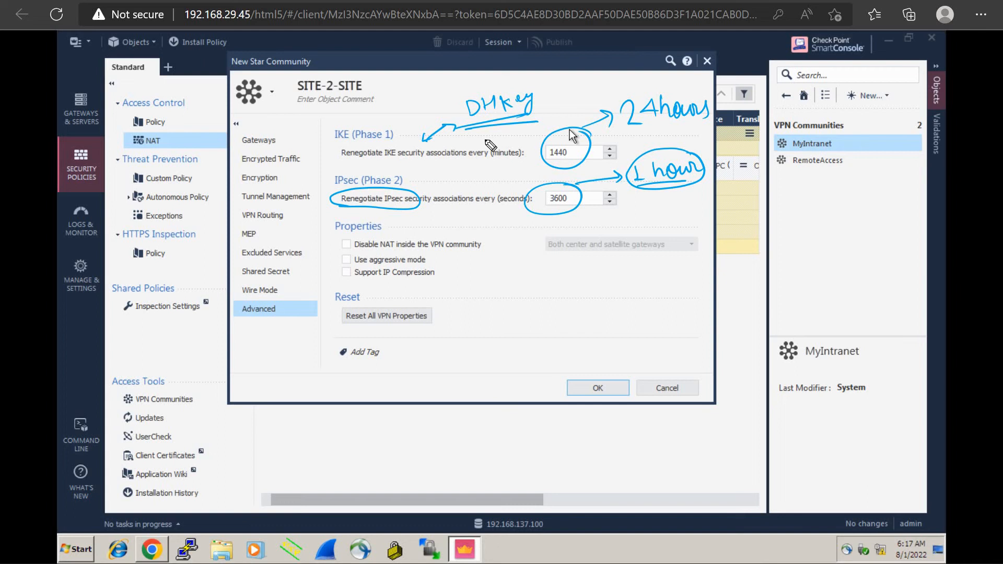
# Clear the annotations, save the SITE-2-SITE star community, and select it among the VPN communities
pyautogui.press('e')
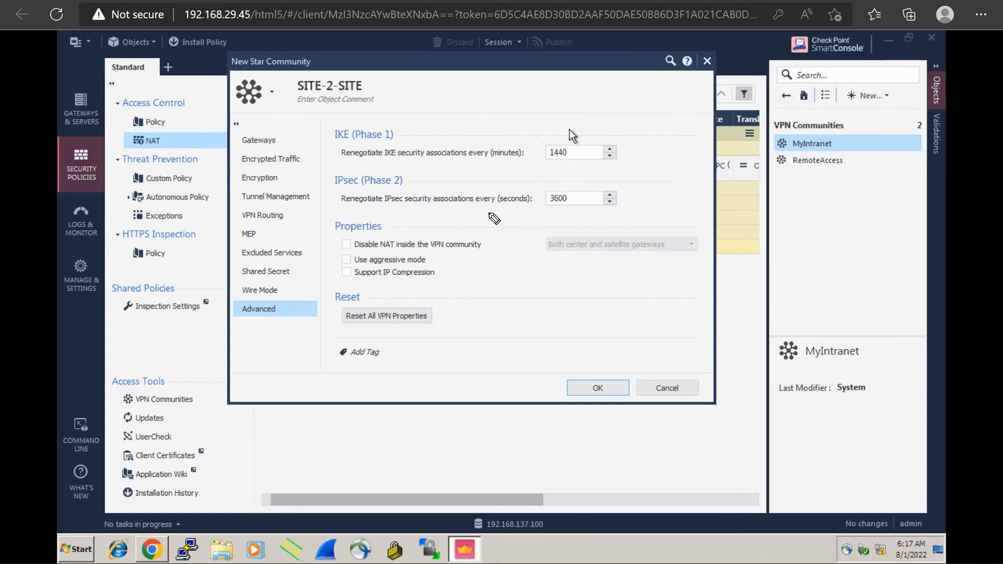
pyautogui.click(598, 389)
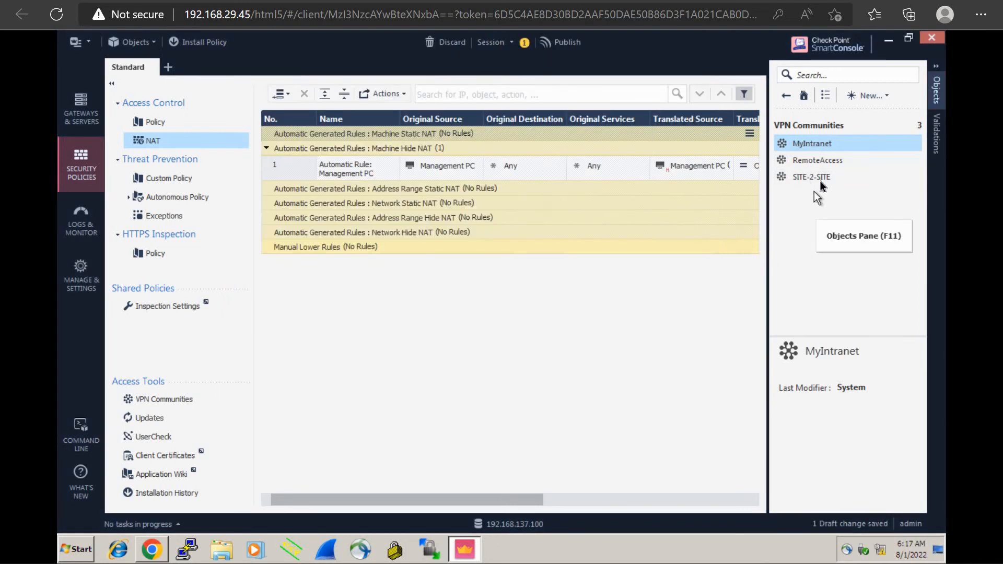
pyautogui.click(820, 181)
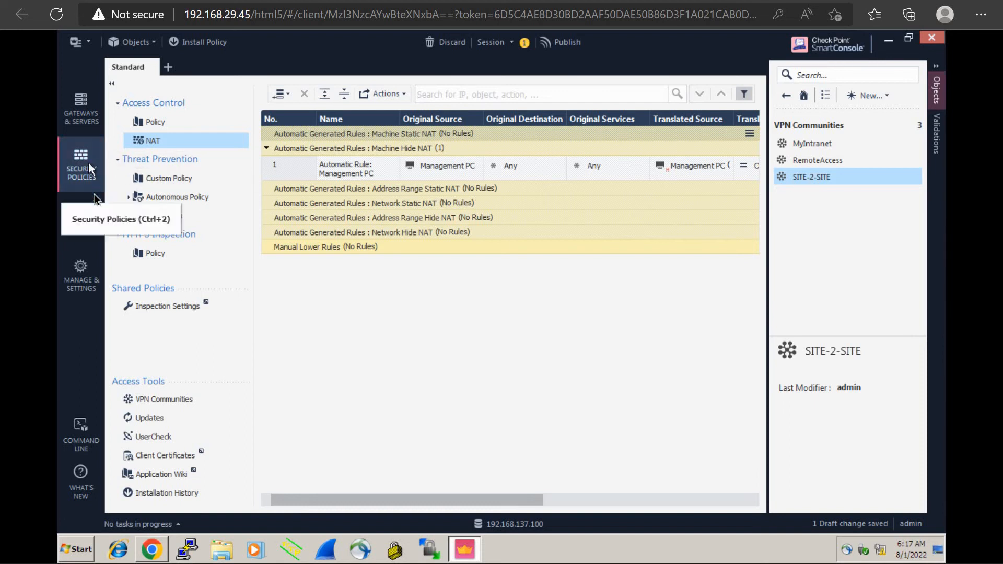
# In the Access Control policy, add a rule above the Cleanup rule, name it "VPN Traffic", and select its source cell
pyautogui.click(191, 126)
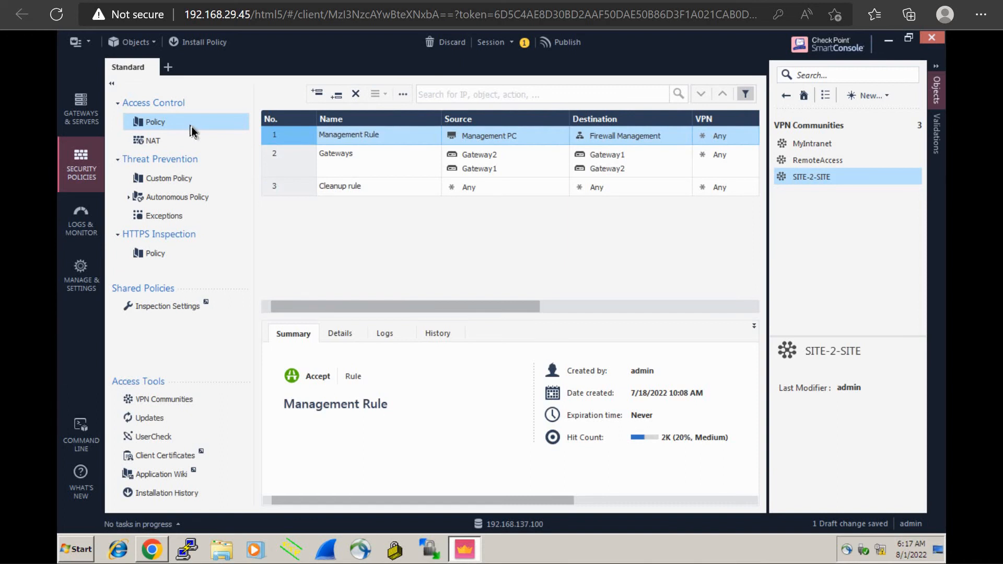
pyautogui.click(349, 163)
pyautogui.click(358, 186)
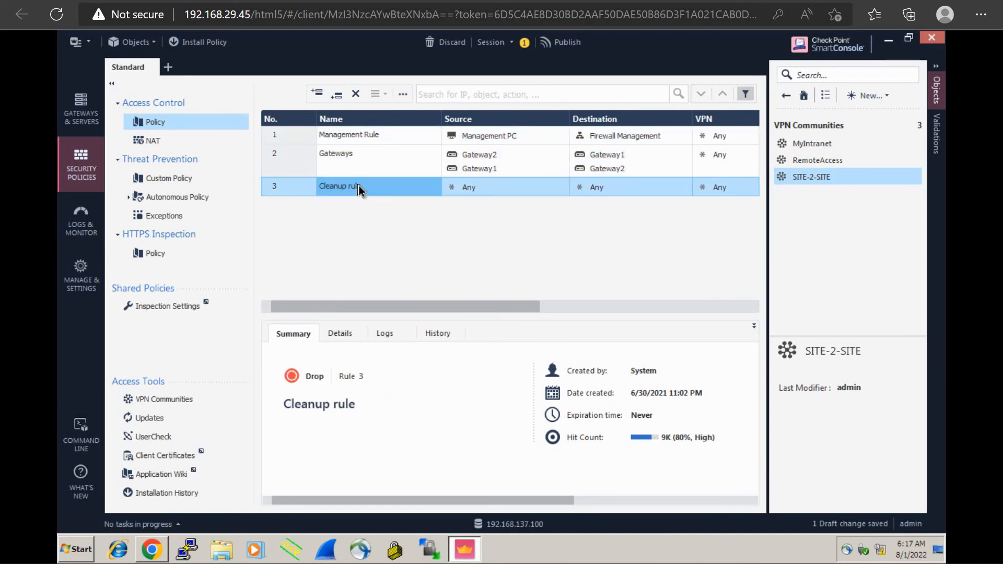
pyautogui.click(317, 94)
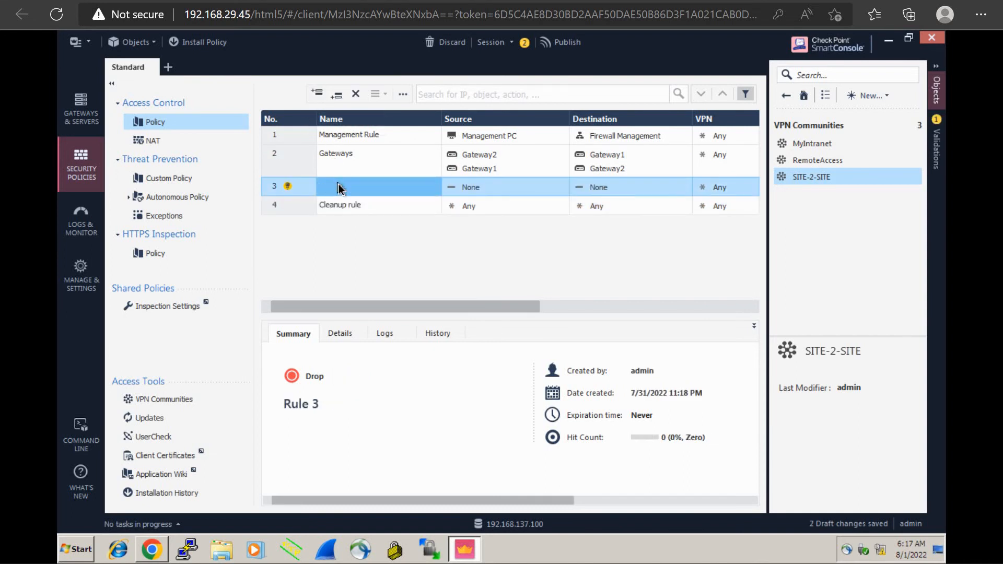
pyautogui.click(337, 186)
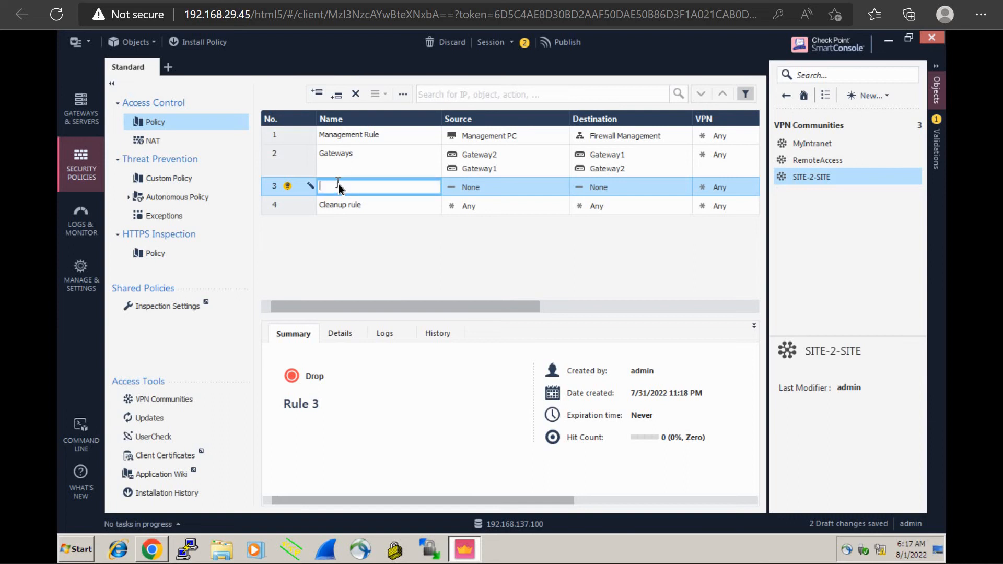
pyautogui.write('VPN ')
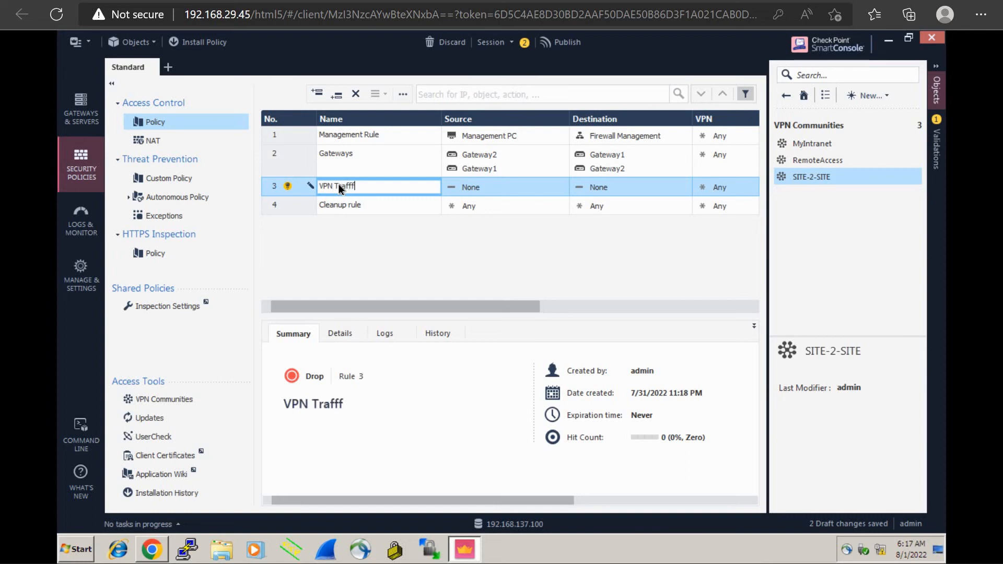
pyautogui.write('Traffic')
pyautogui.click(473, 187)
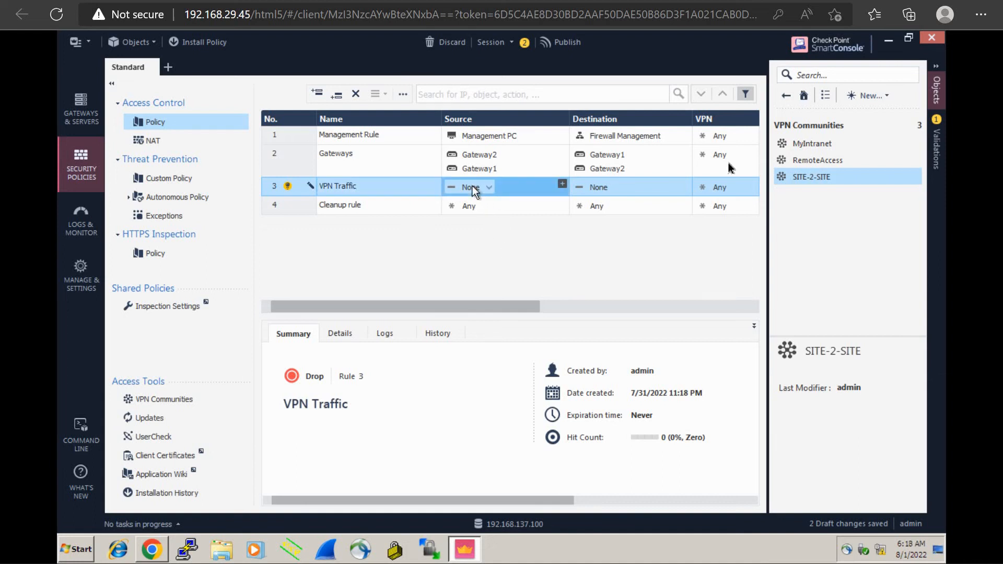
# Start a new network object and name it "Location1"
pyautogui.click(884, 96)
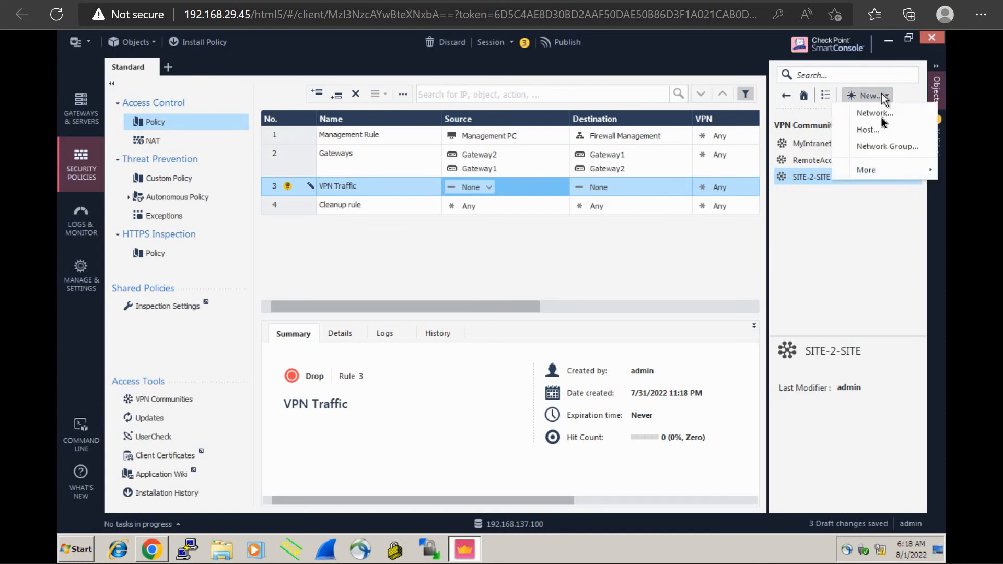
pyautogui.click(881, 116)
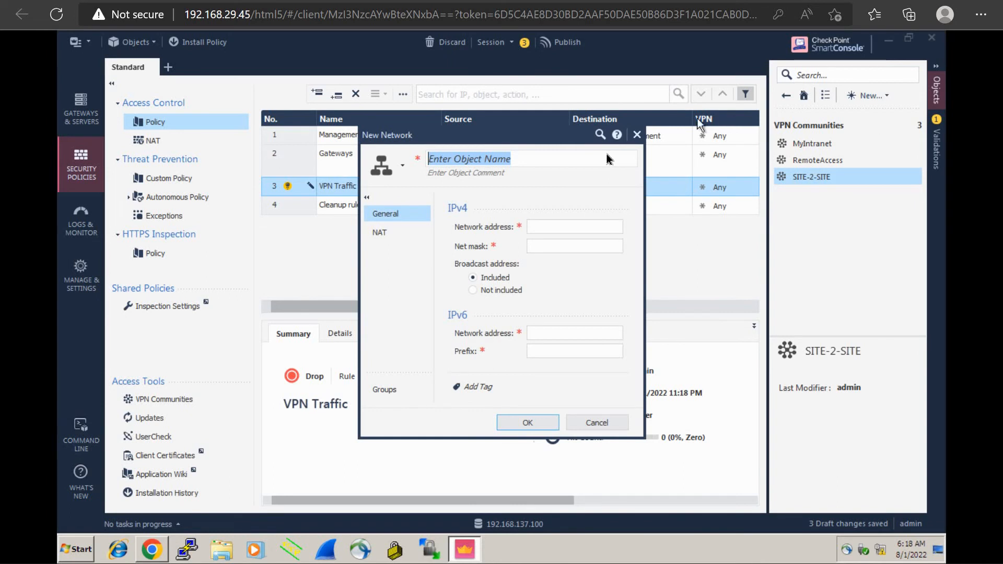
pyautogui.write('Location')
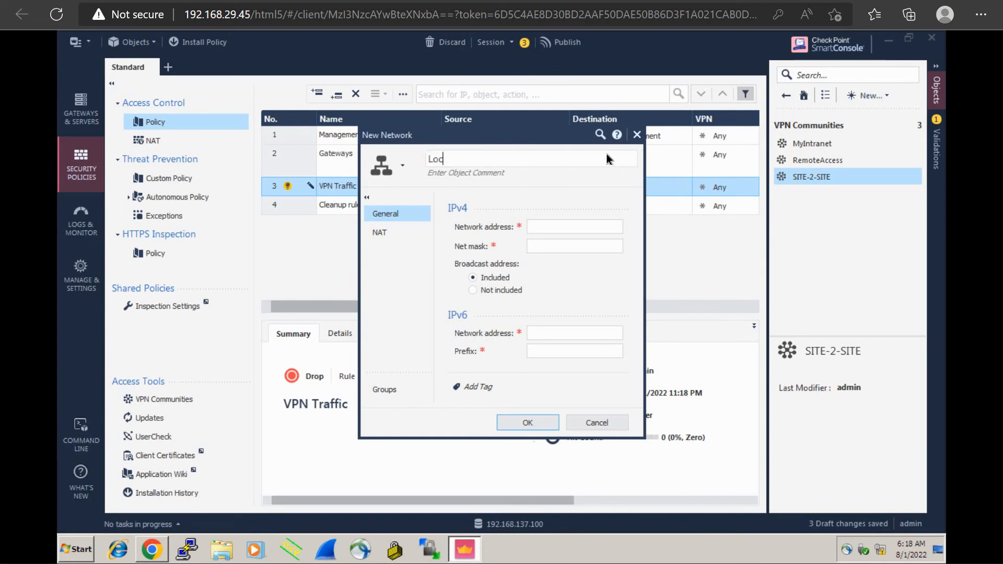
pyautogui.write('1')
# Set Location1's IPv4 network address to 172.16.10.0 with net mask 255.255.255.0, check its NAT settings, and save the object
pyautogui.click(570, 230)
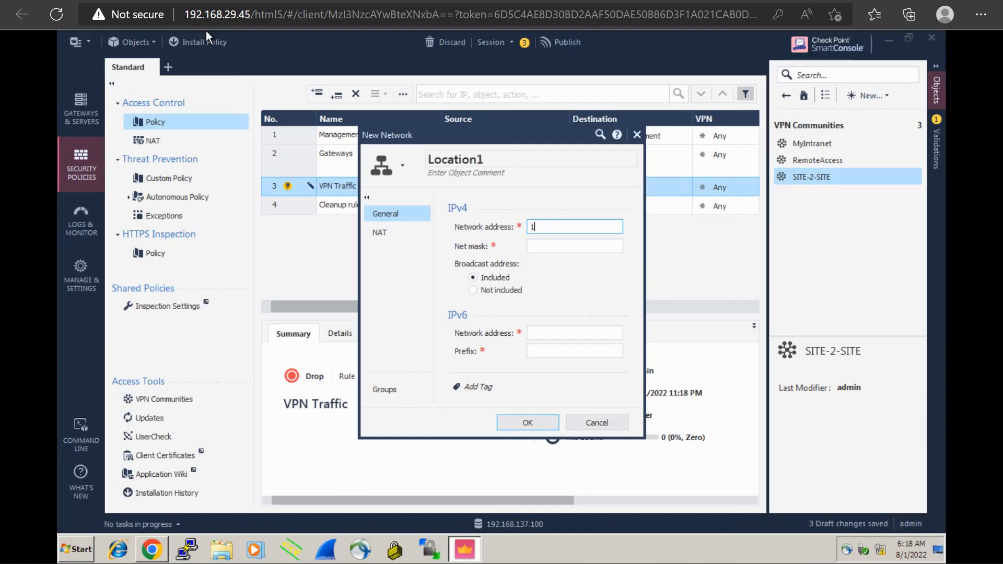
pyautogui.write('72.16.10.0')
pyautogui.press('Tab')
pyautogui.write('255.255.25')
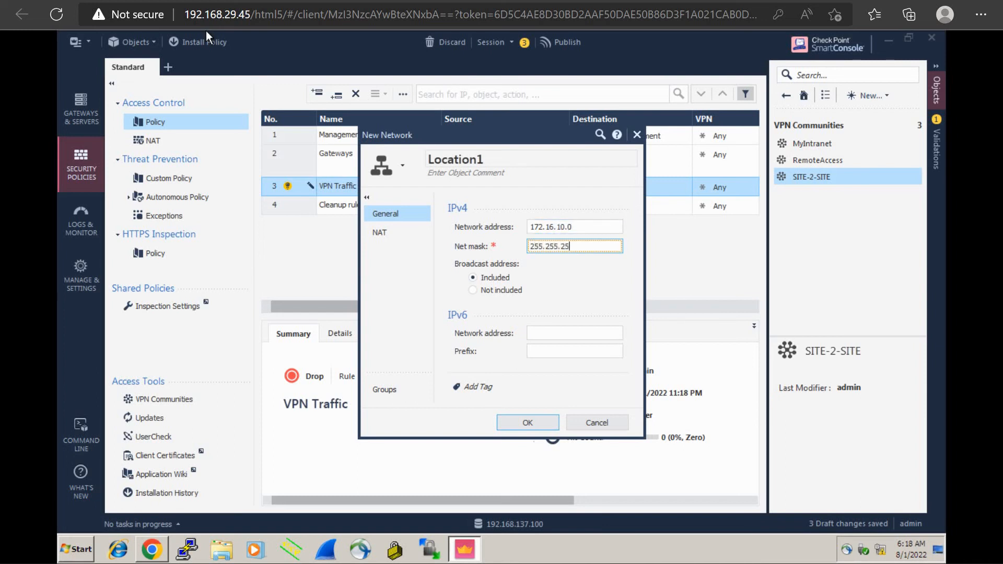
pyautogui.write('5.0')
pyautogui.click(400, 229)
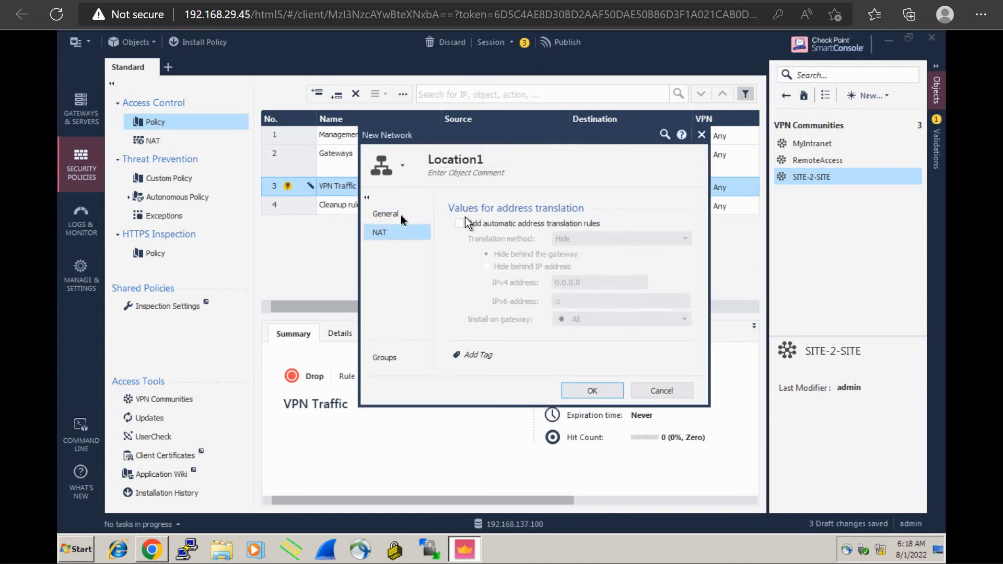
pyautogui.click(398, 214)
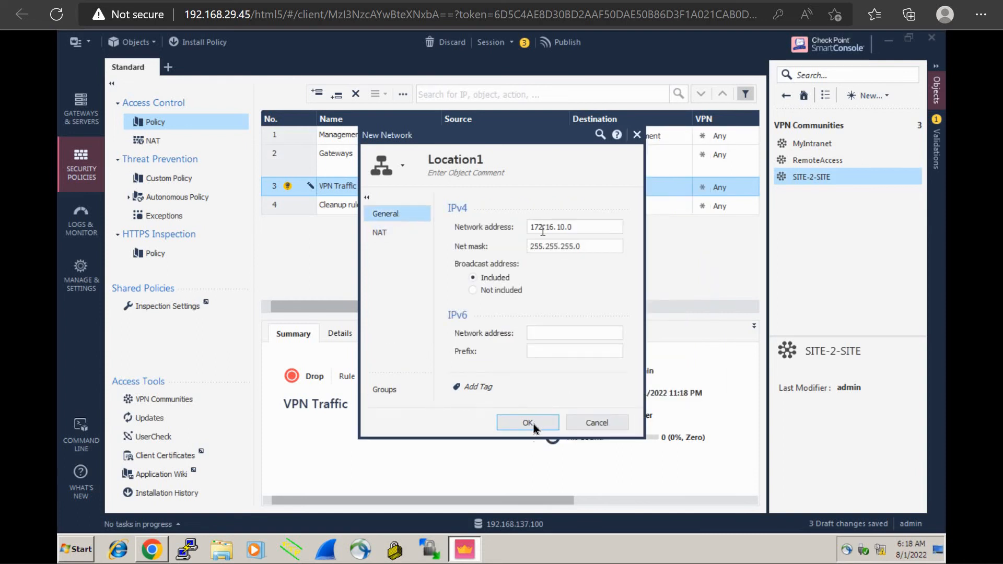
pyautogui.click(529, 423)
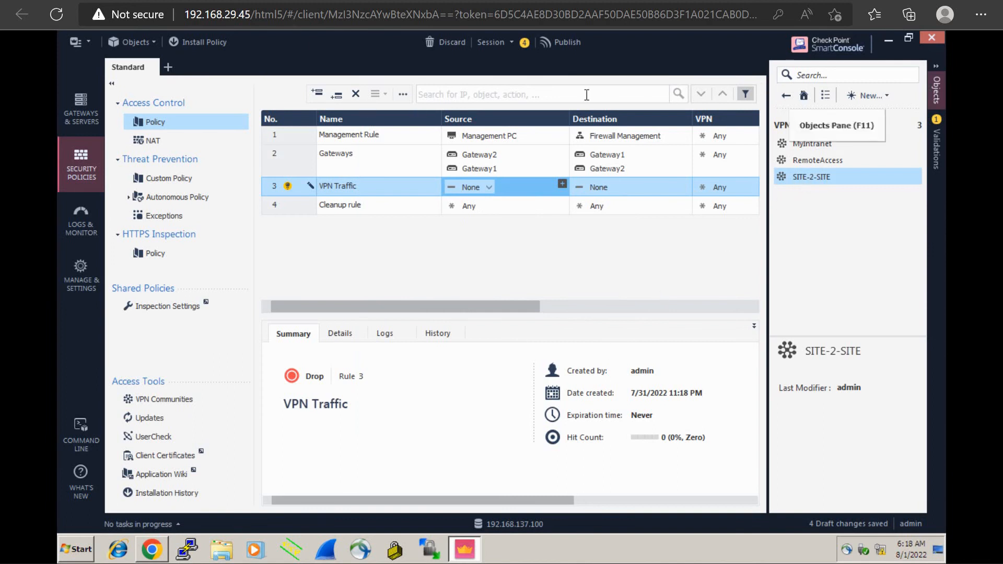
# Check the lab topology for the next network, and start another new network object
pyautogui.click(193, 1)
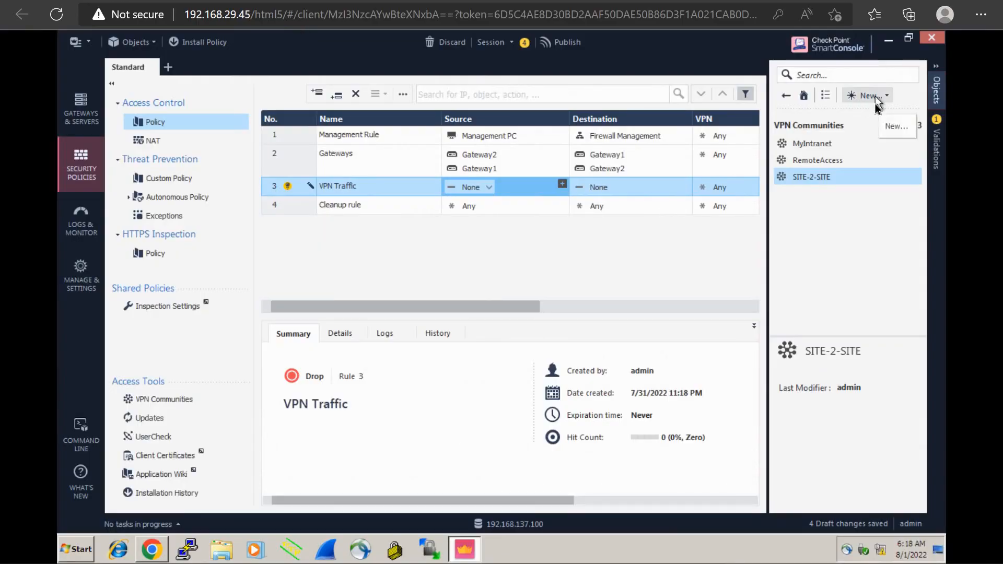
pyautogui.click(876, 97)
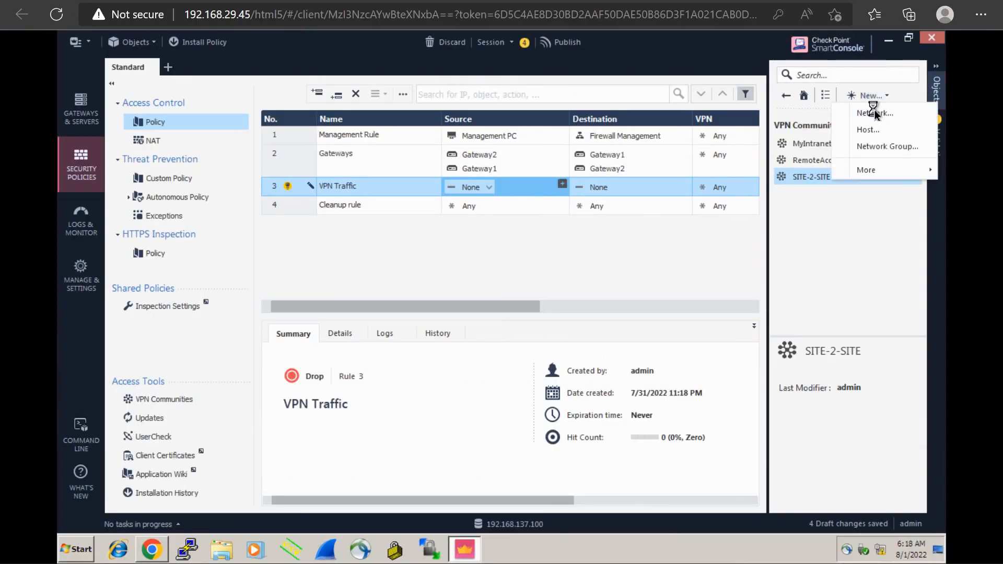
pyautogui.click(876, 112)
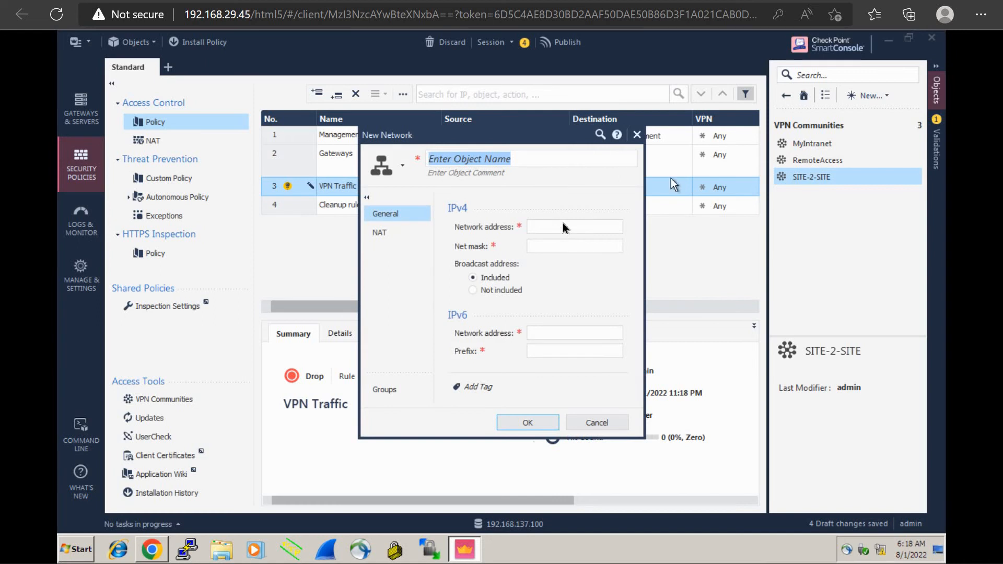
pyautogui.click(503, 176)
pyautogui.write('Webserver')
pyautogui.press('BackSpace')
pyautogui.press('BackSpace')
pyautogui.press('BackSpace')
pyautogui.press('BackSpace')
pyautogui.press('BackSpace')
pyautogui.press('BackSpace')
pyautogui.press('BackSpace')
pyautogui.press('BackSpace')
pyautogui.press('BackSpace')
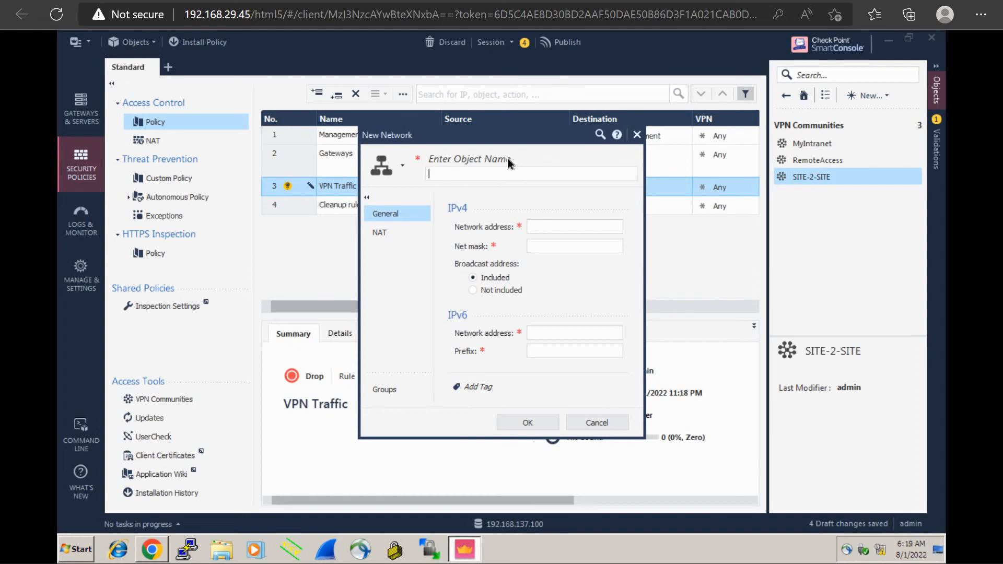
pyautogui.click(509, 162)
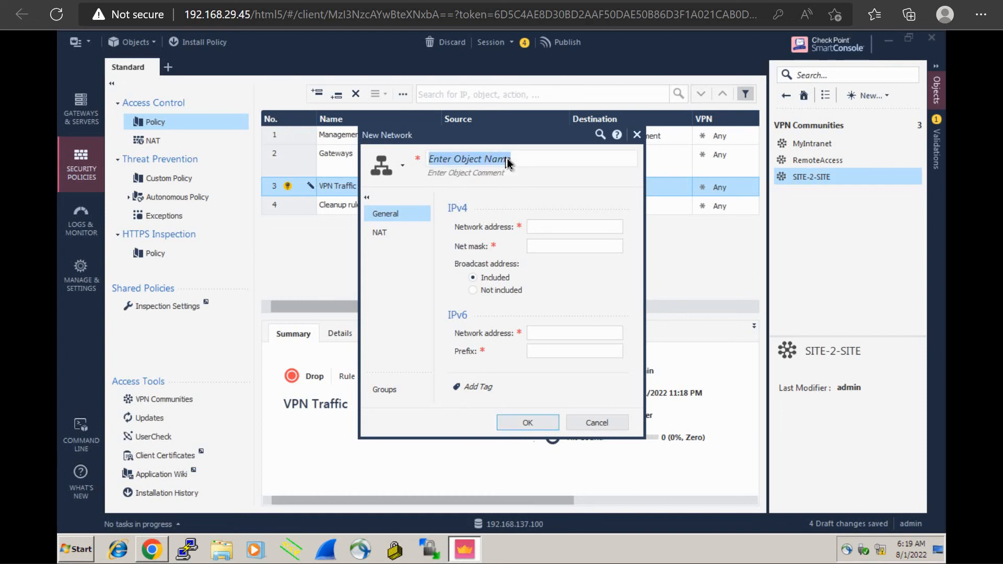
# Name the new network object "Sebserver2", set its IPv4 network address to 20.20.20.0 with net mask 255.255.255.0, and save it
pyautogui.write('Sebserver2')
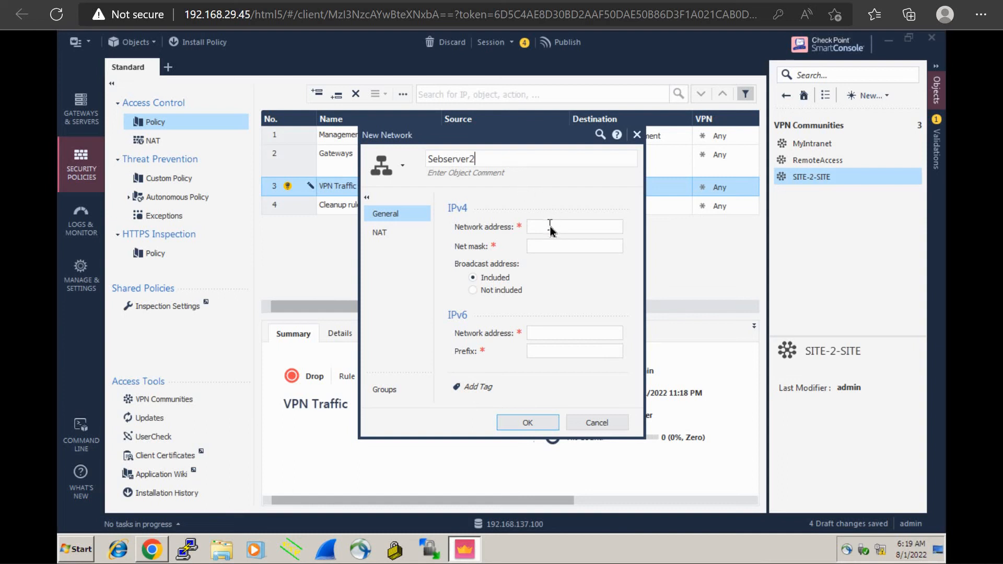
pyautogui.click(550, 226)
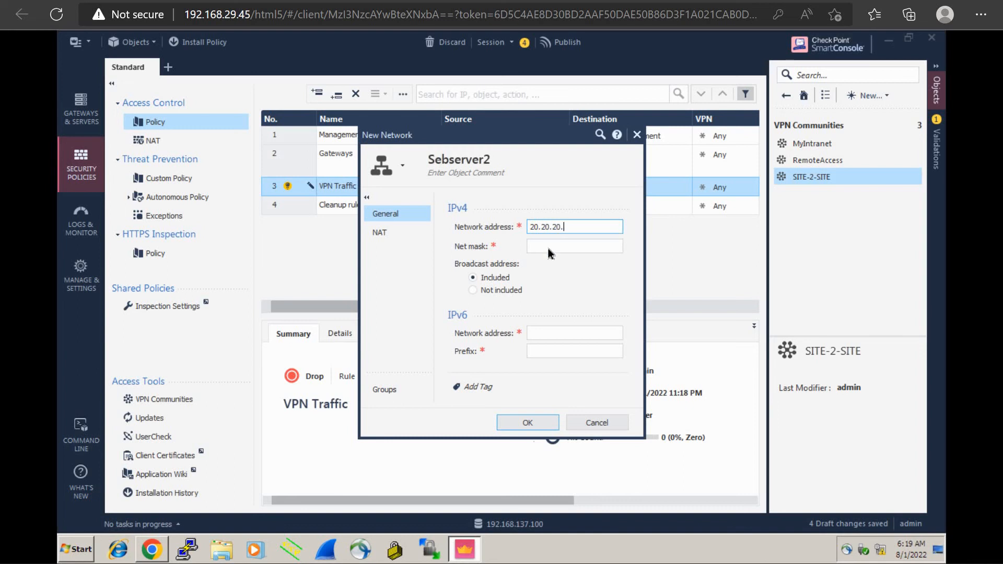
pyautogui.click(546, 252)
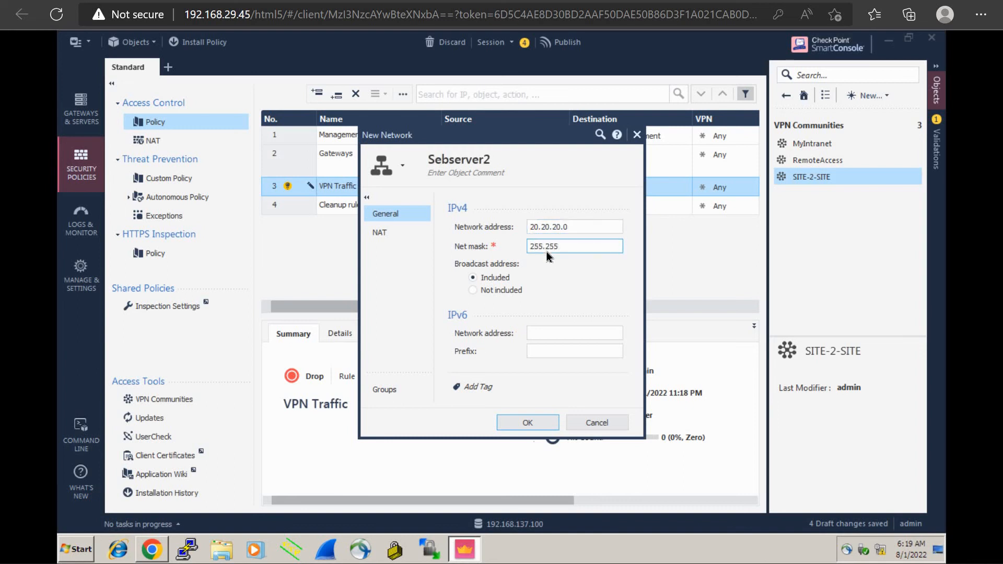
pyautogui.write('255.255.255.0')
pyautogui.click(523, 424)
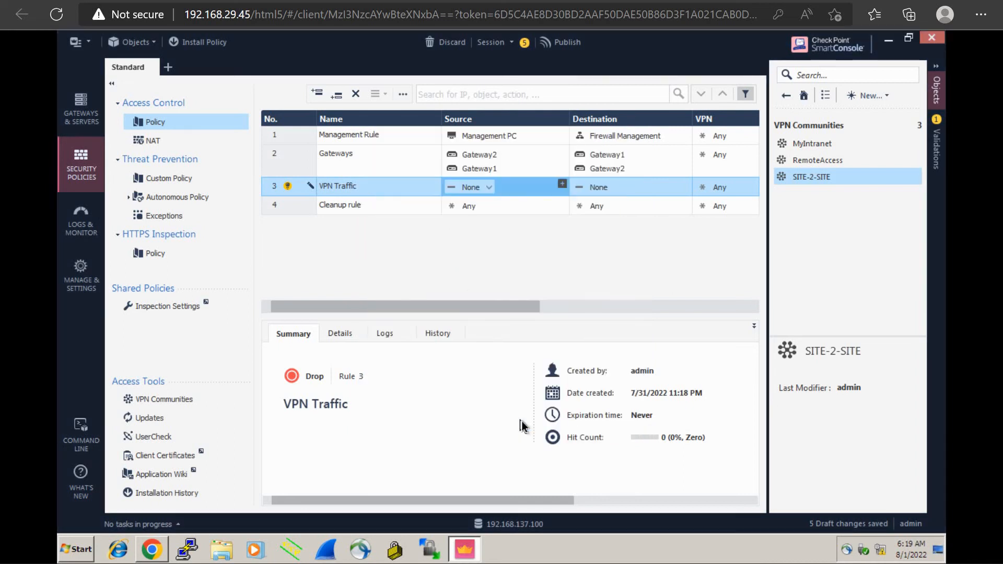
# Find Sebserver2 among the network objects and rename it to "Webserver2"
pyautogui.click(786, 96)
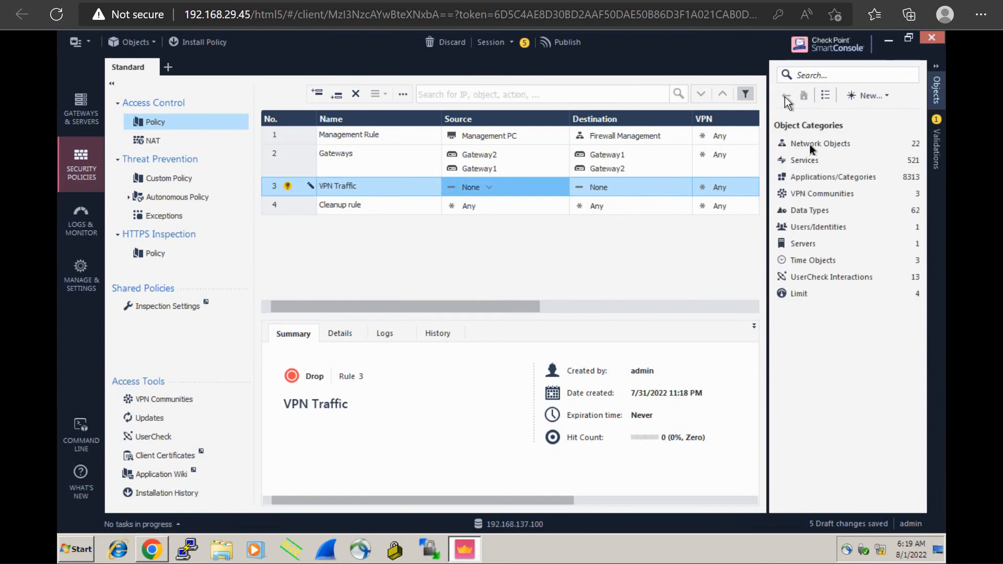
pyautogui.click(809, 147)
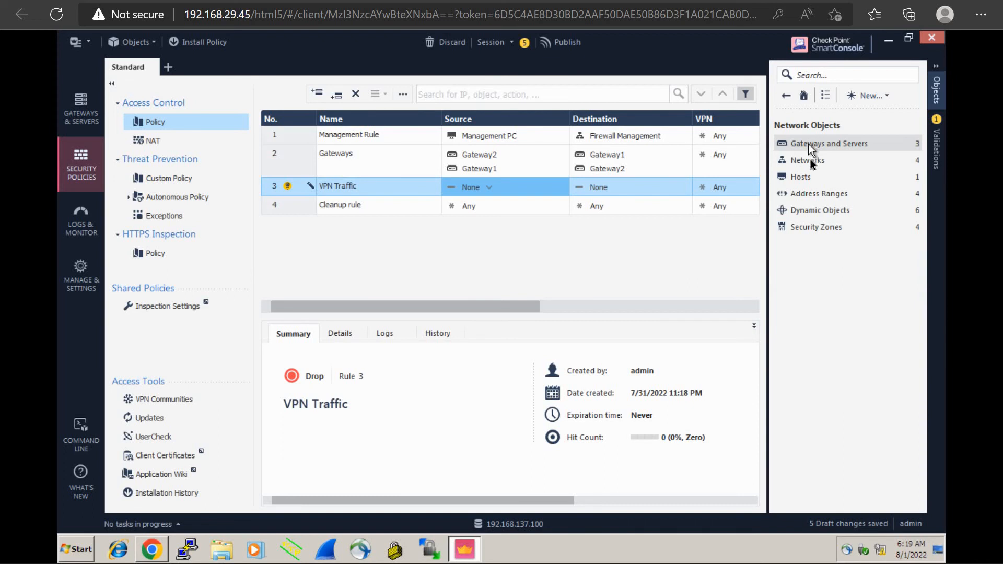
pyautogui.click(808, 159)
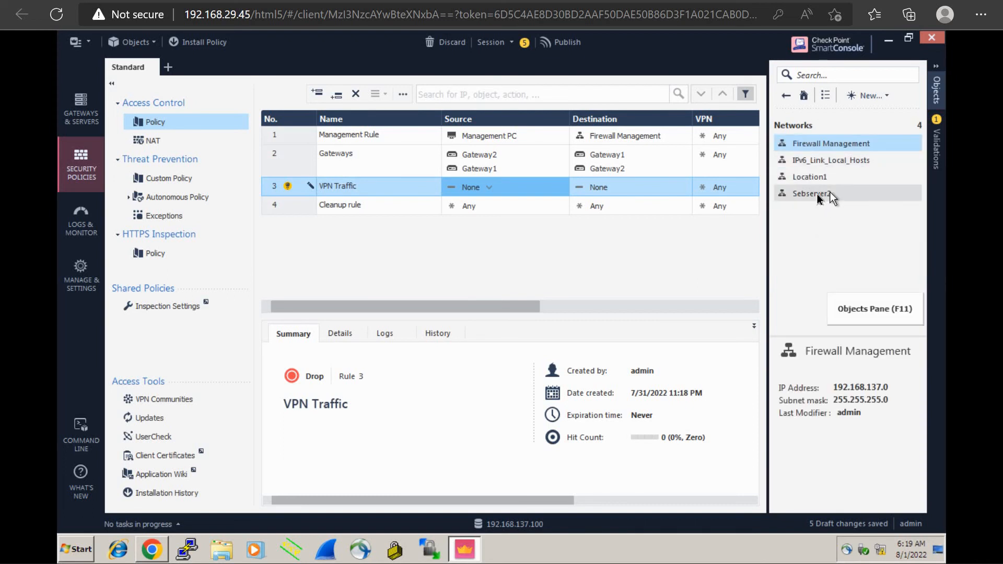
pyautogui.moveTo(819, 195)
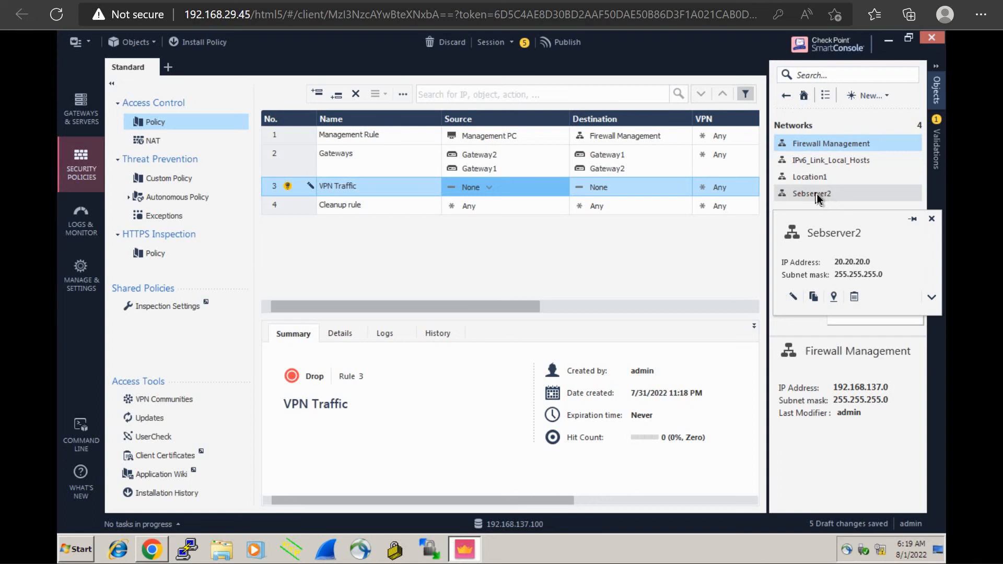
pyautogui.doubleClick(817, 193)
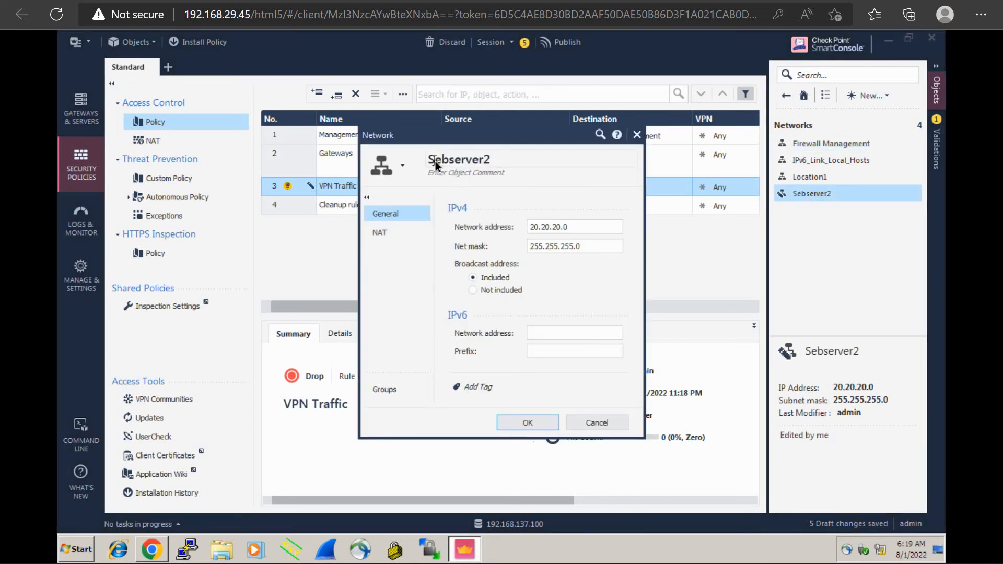
pyautogui.click(435, 161)
pyautogui.click(435, 161)
pyautogui.press('BackSpace')
pyautogui.write('W')
pyautogui.click(523, 424)
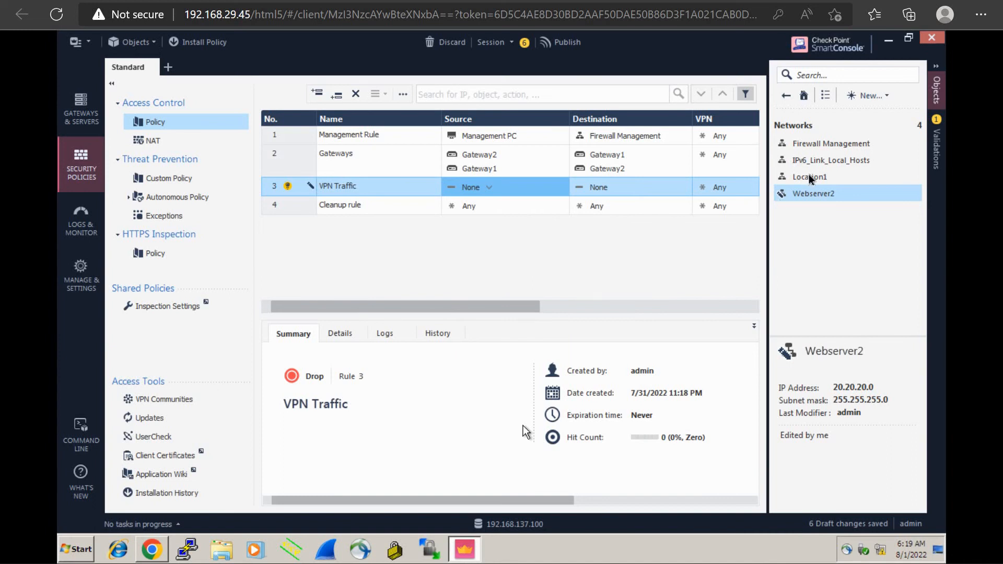
# Assign Location1 as the source and Webserver2 as the destination of the VPN Traffic rule
pyautogui.click(810, 177)
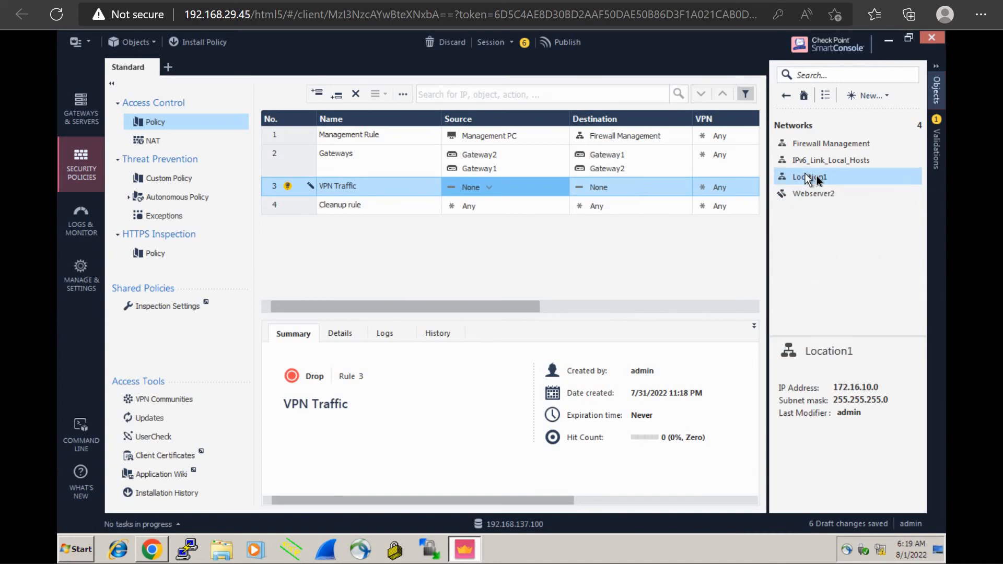
pyautogui.moveTo(816, 176); pyautogui.dragTo(473, 190)
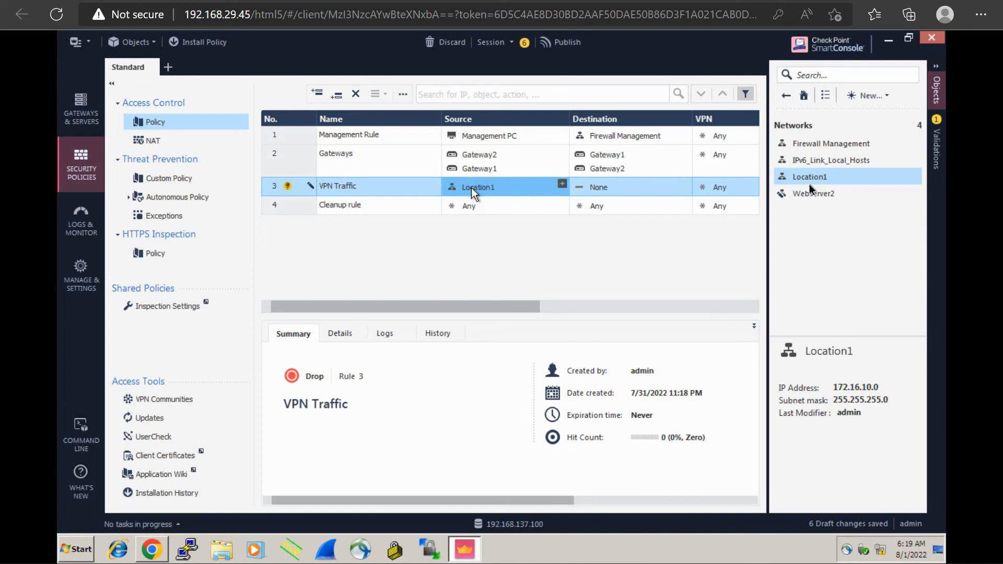
pyautogui.moveTo(825, 194); pyautogui.dragTo(632, 190)
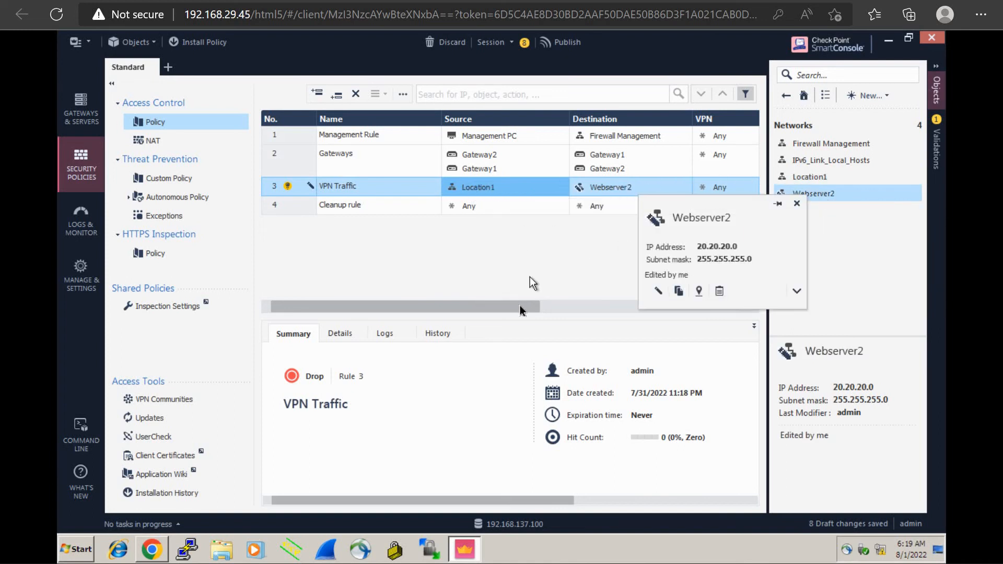
# Set the VPN Traffic rule's services and applications to Any and its action to Accept
pyautogui.moveTo(518, 304); pyautogui.dragTo(650, 297)
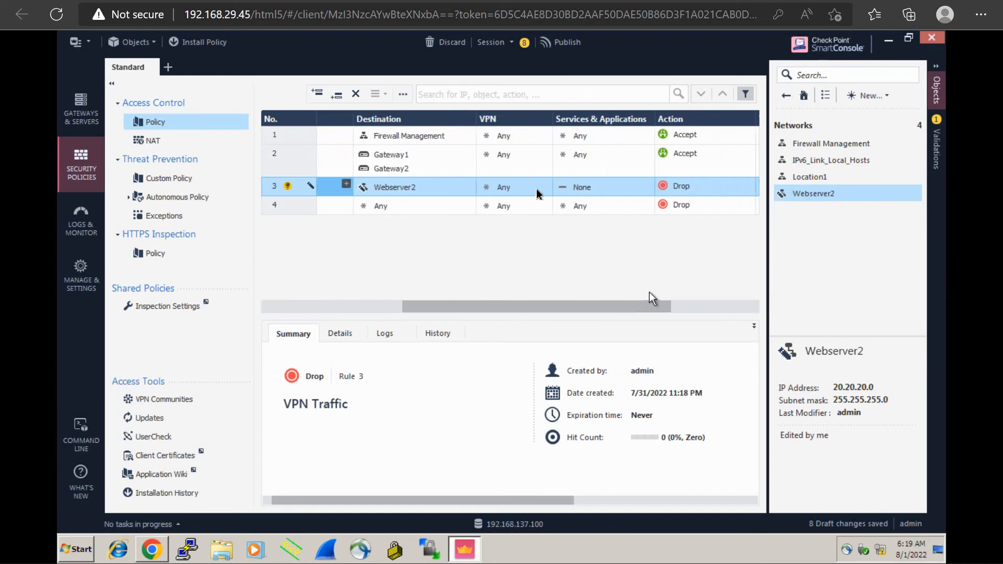
pyautogui.click(510, 193)
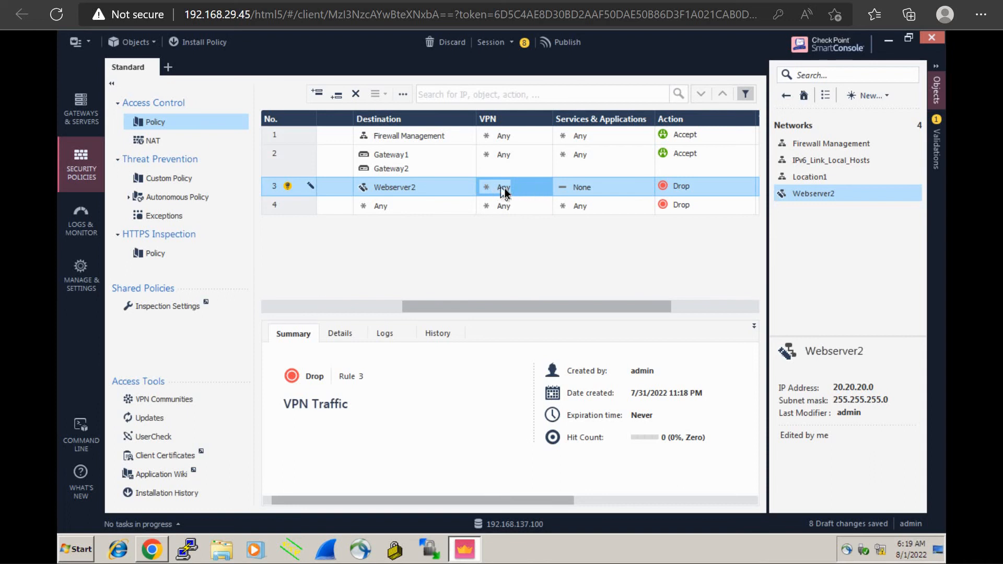
pyautogui.click(601, 188)
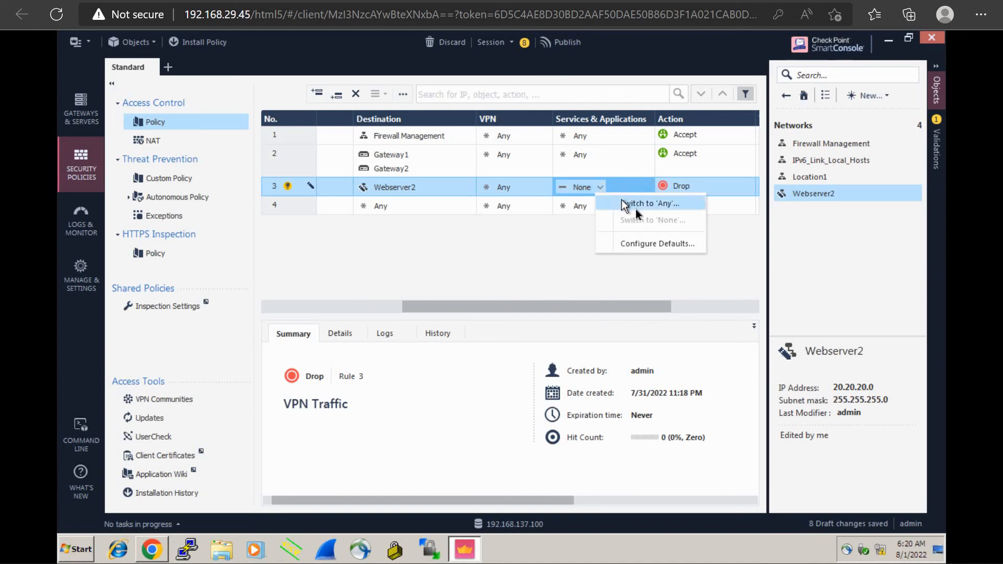
pyautogui.click(635, 204)
pyautogui.click(702, 186)
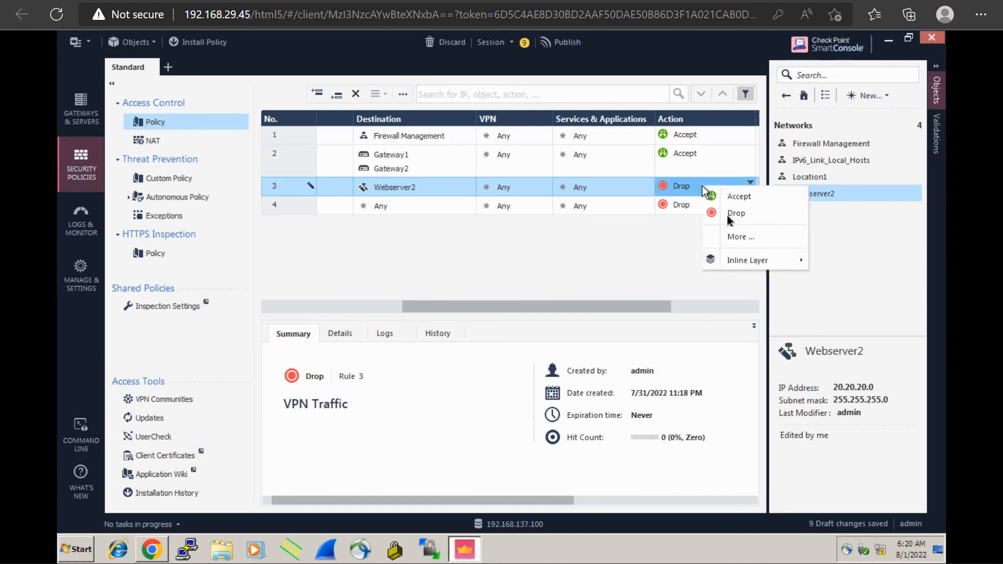
pyautogui.click(738, 197)
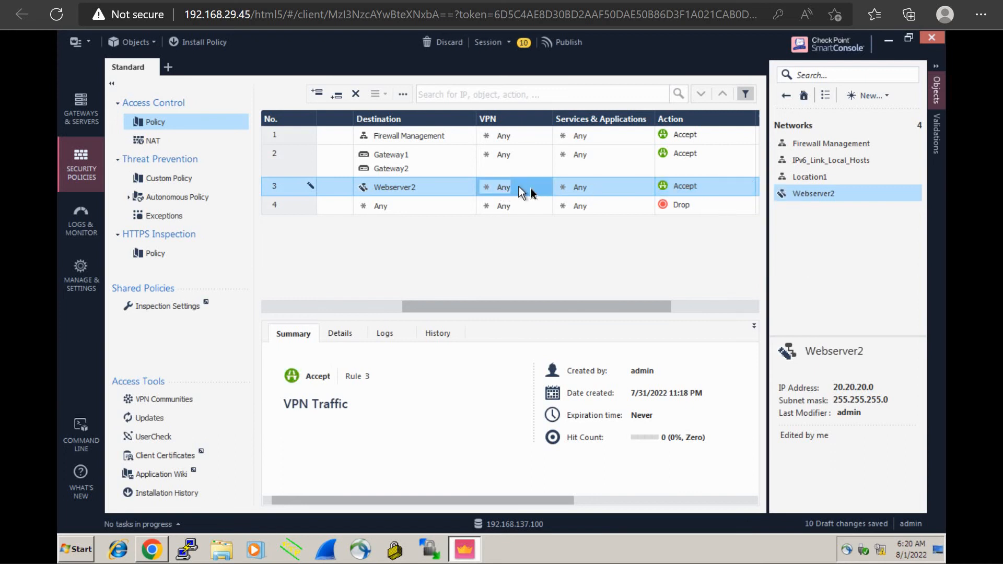
# Find the SITE-2-SITE community among the VPN communities and assign it to the VPN Traffic rule's VPN cell
pyautogui.click(886, 99)
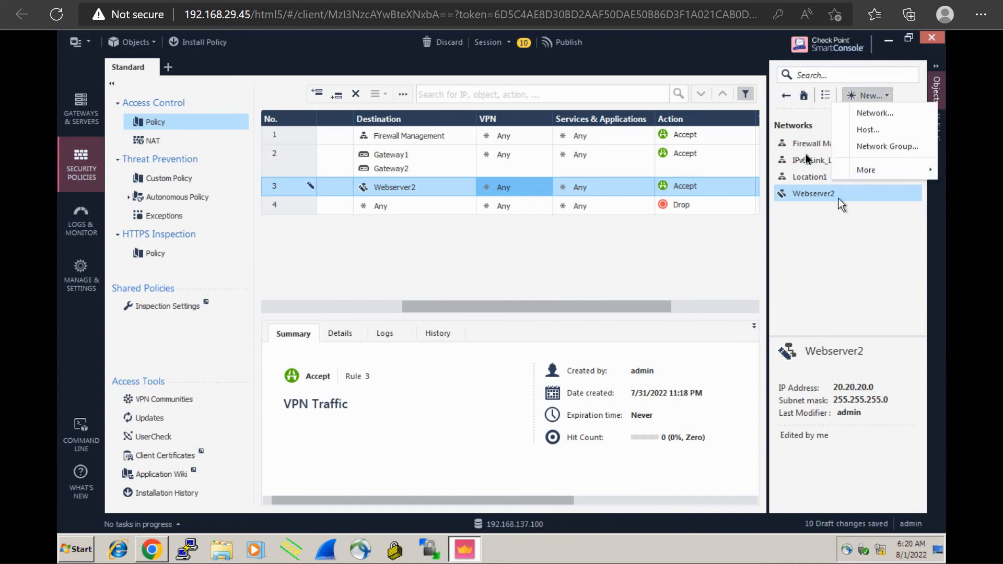
pyautogui.click(826, 224)
pyautogui.click(786, 96)
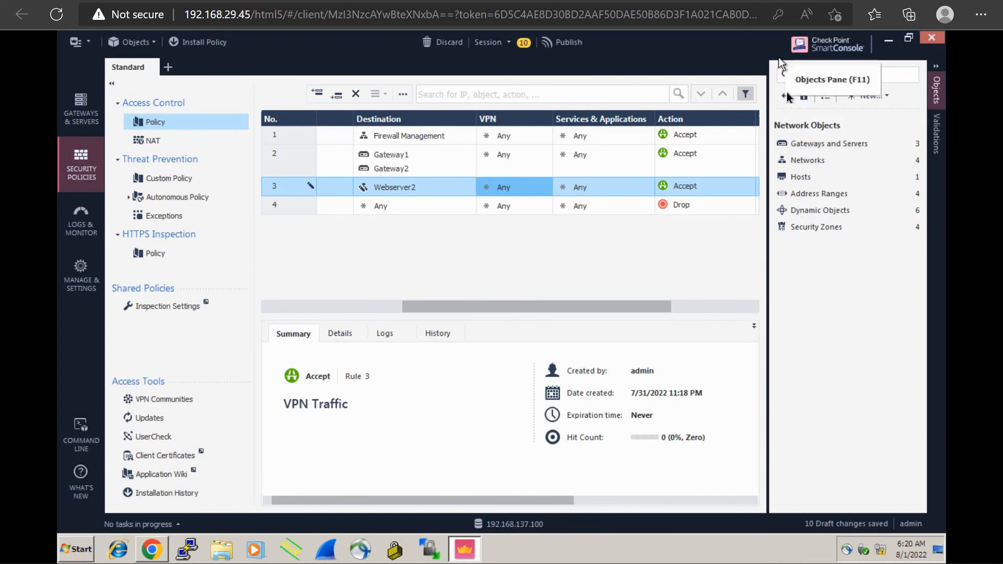
pyautogui.click(787, 96)
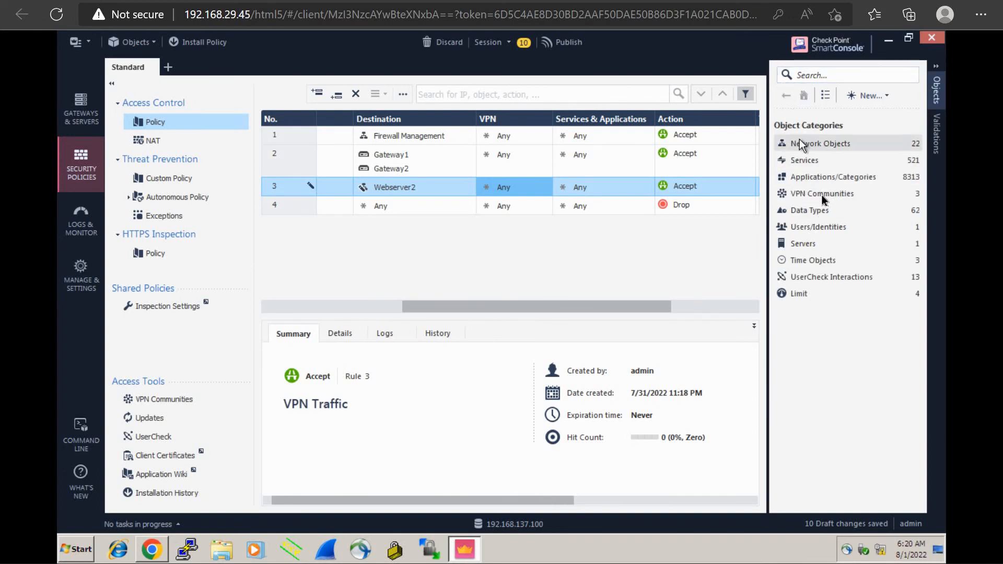
pyautogui.click(821, 194)
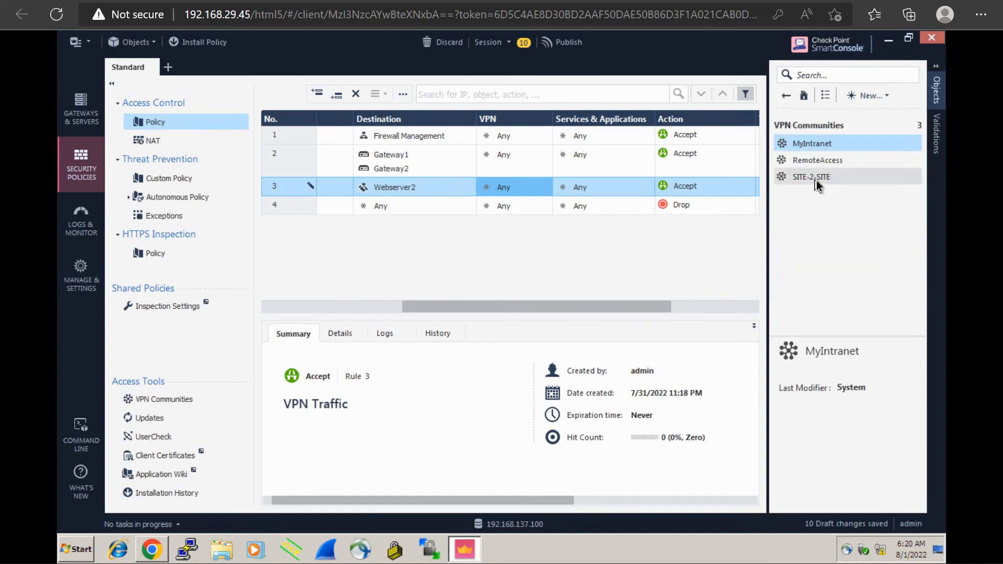
pyautogui.click(817, 180)
pyautogui.moveTo(815, 180); pyautogui.dragTo(513, 193)
pyautogui.moveTo(512, 193)
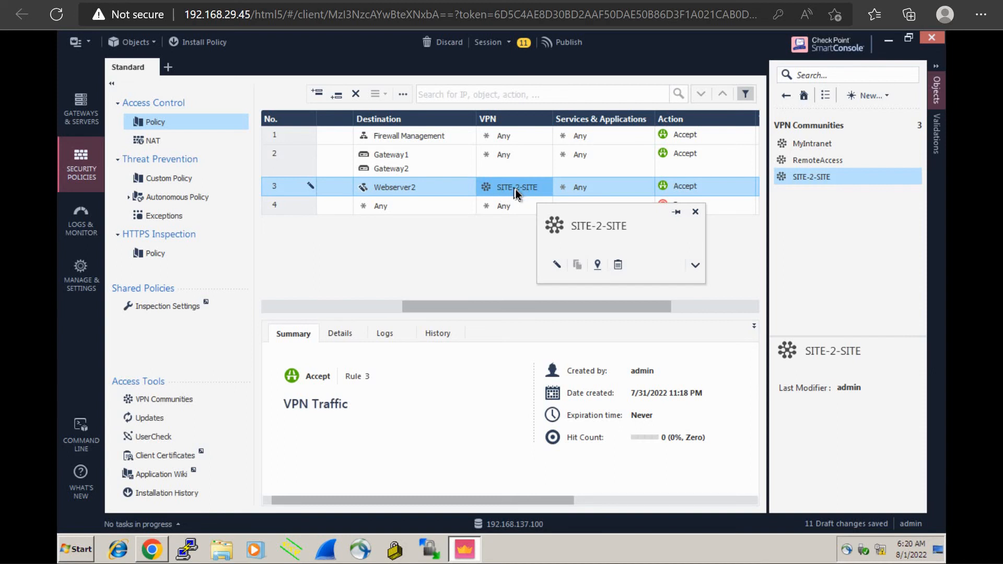
# Make the VPN Traffic rule bidirectional by adding Webserver2 to its source and Location1 to its destination, and check the objects
pyautogui.moveTo(465, 305); pyautogui.dragTo(368, 305)
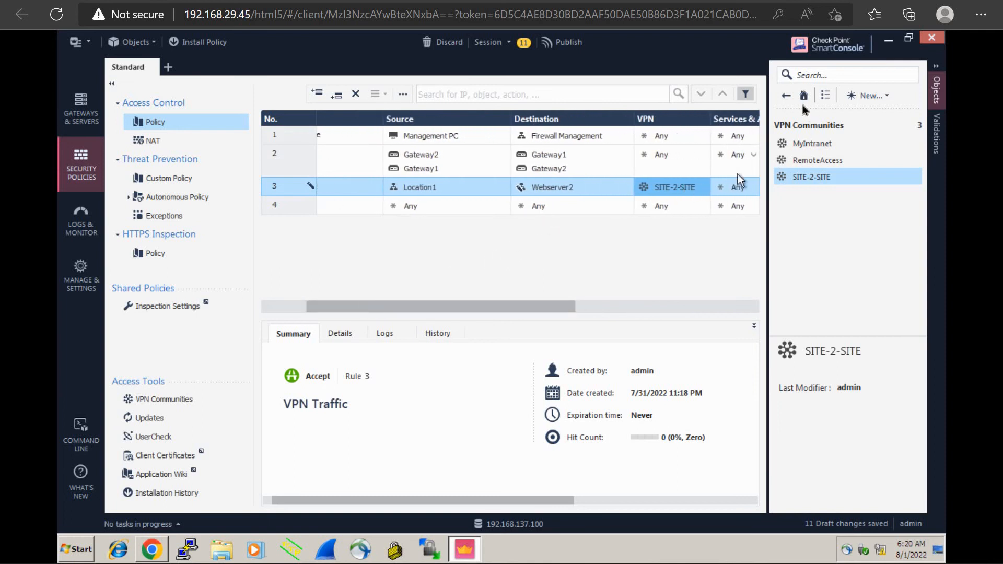
pyautogui.click(788, 96)
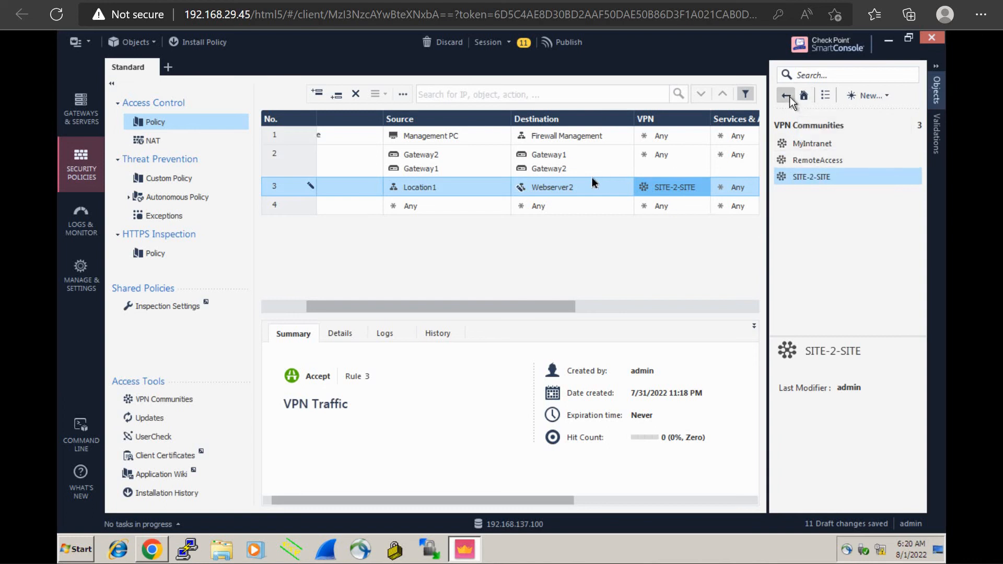
pyautogui.moveTo(569, 186); pyautogui.dragTo(540, 205)
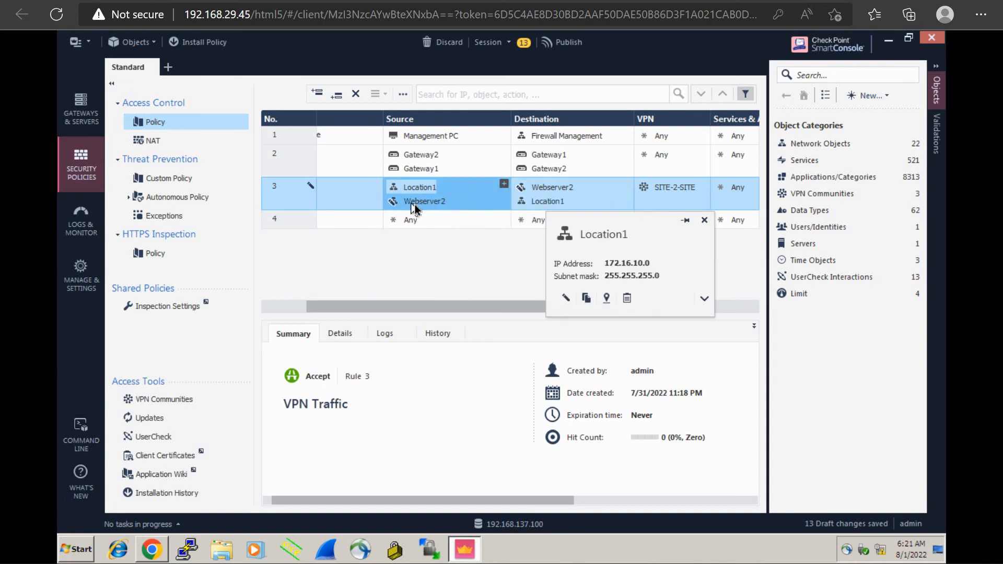
pyautogui.moveTo(417, 208)
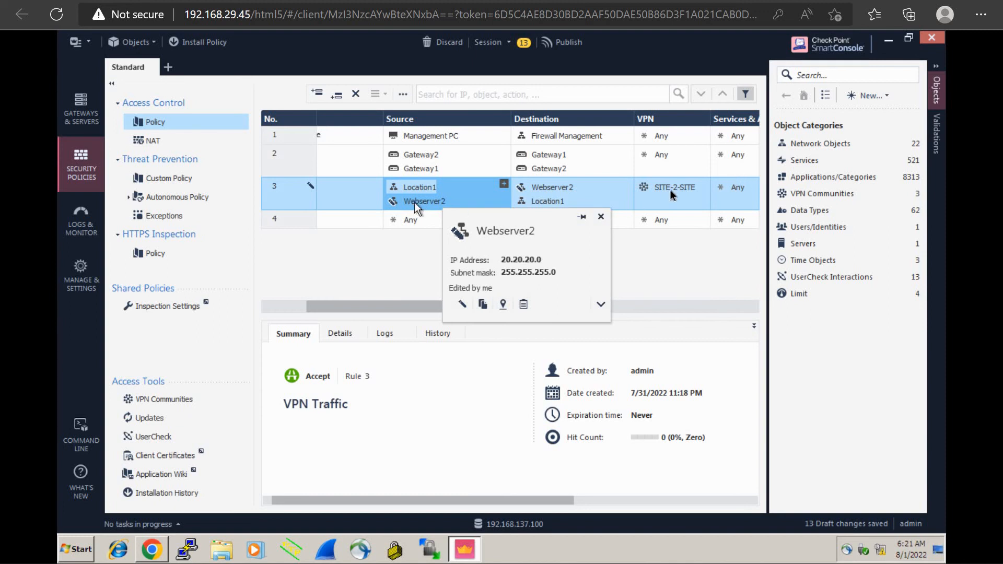
pyautogui.moveTo(665, 193)
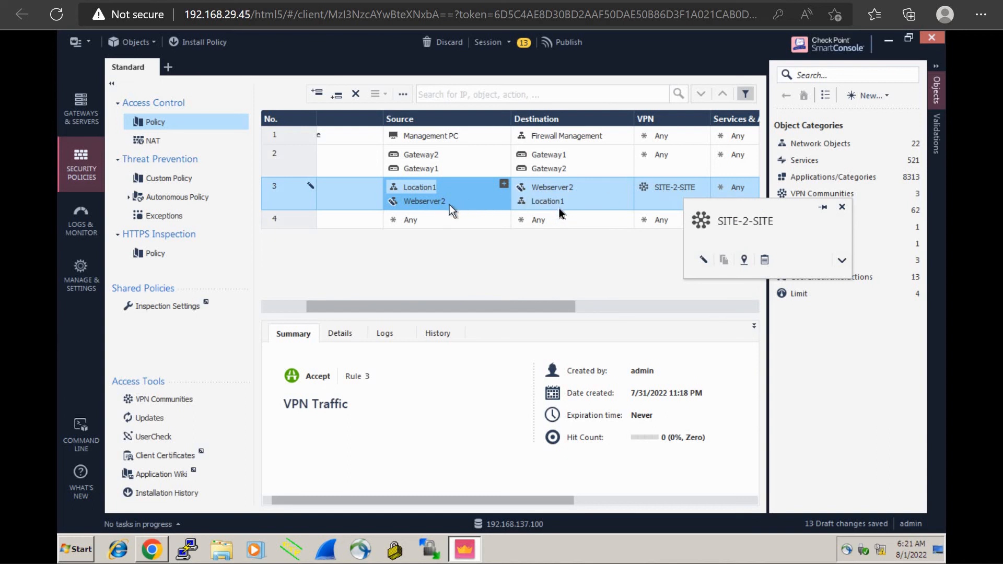
pyautogui.moveTo(559, 211)
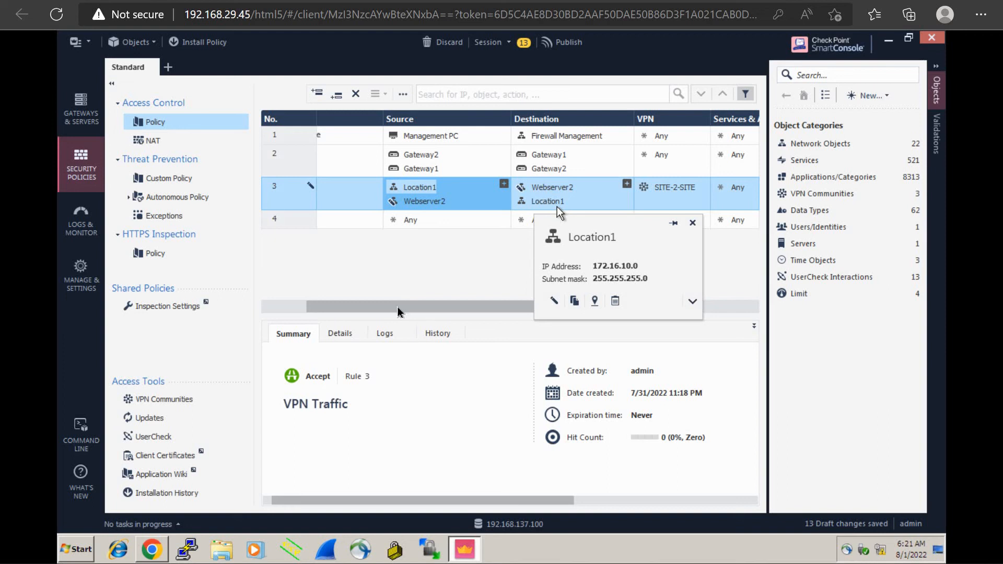
# Turn on tracking for the VPN Traffic rule
pyautogui.moveTo(396, 305); pyautogui.dragTo(599, 292)
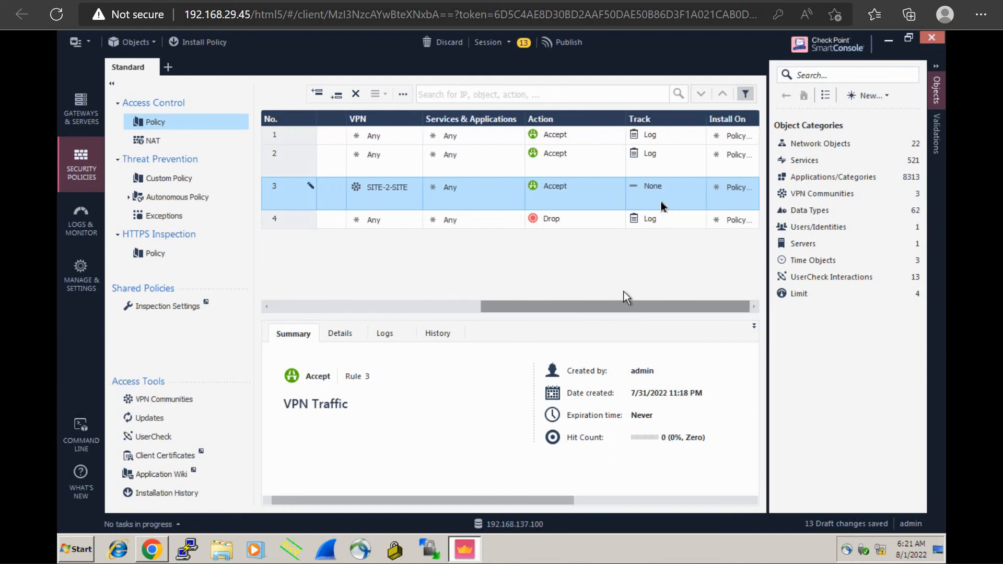
pyautogui.click(700, 189)
pyautogui.click(729, 214)
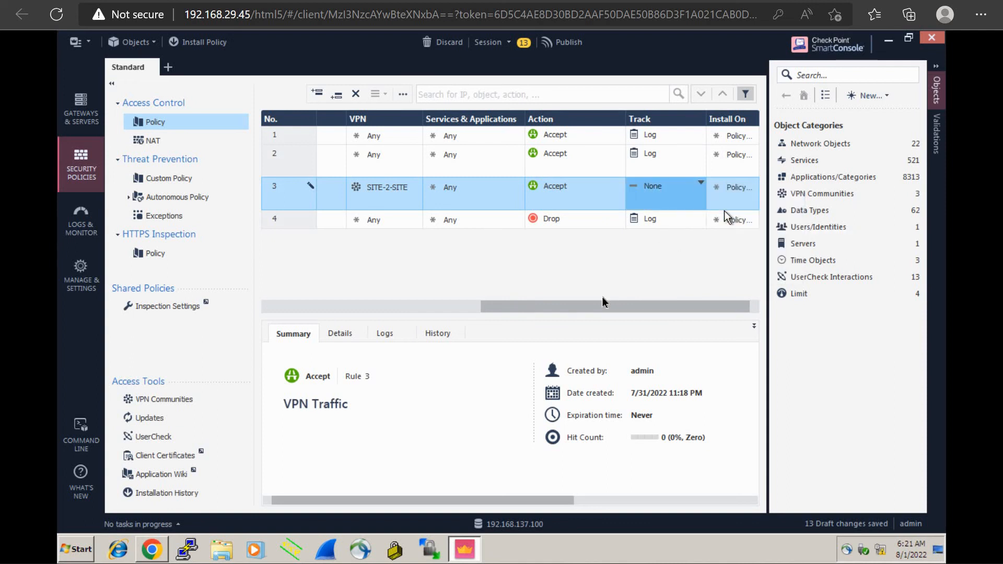
pyautogui.moveTo(599, 306); pyautogui.dragTo(314, 308)
# Publish the draft changes under the suggested session name and install the Standard policy on Gateway1 and Gateway2
pyautogui.click(206, 44)
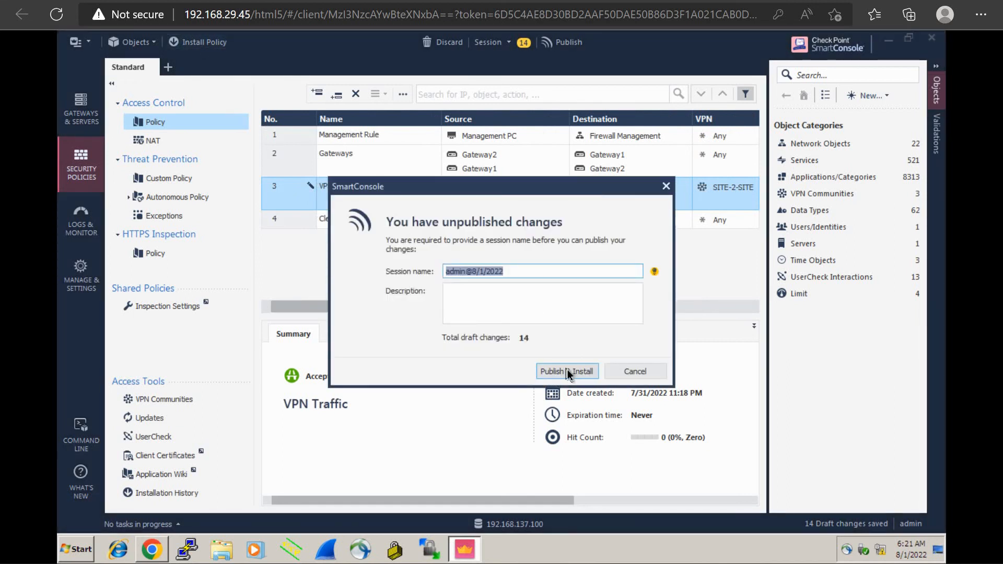
pyautogui.click(569, 372)
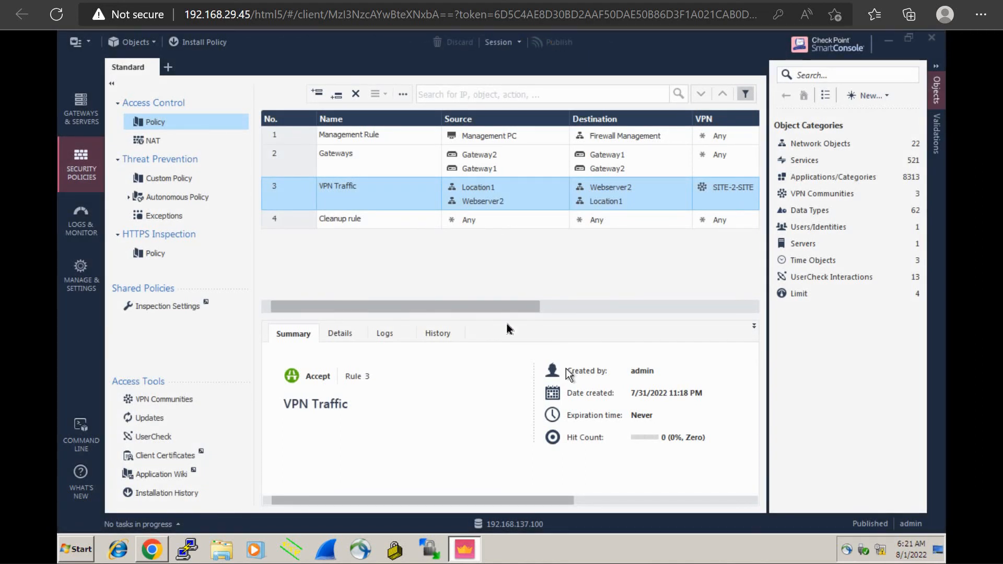
pyautogui.hotkey('ctrl', 'shift', 'Return')
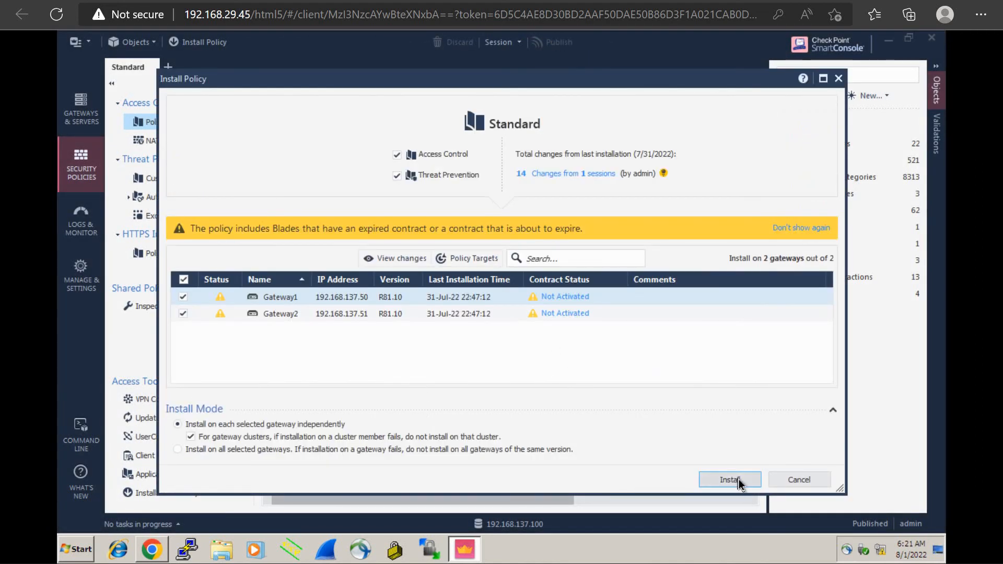
pyautogui.click(740, 483)
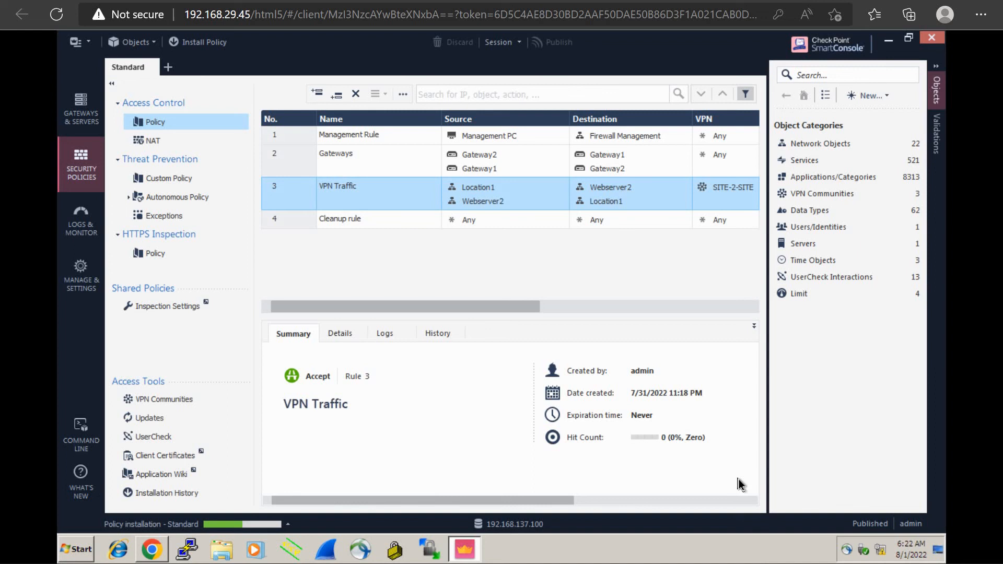
# Open SmartView Monitor and examine Gateway1's IPSec VPN details, including its status, active tunnels and encrypted traffic
pyautogui.click(77, 235)
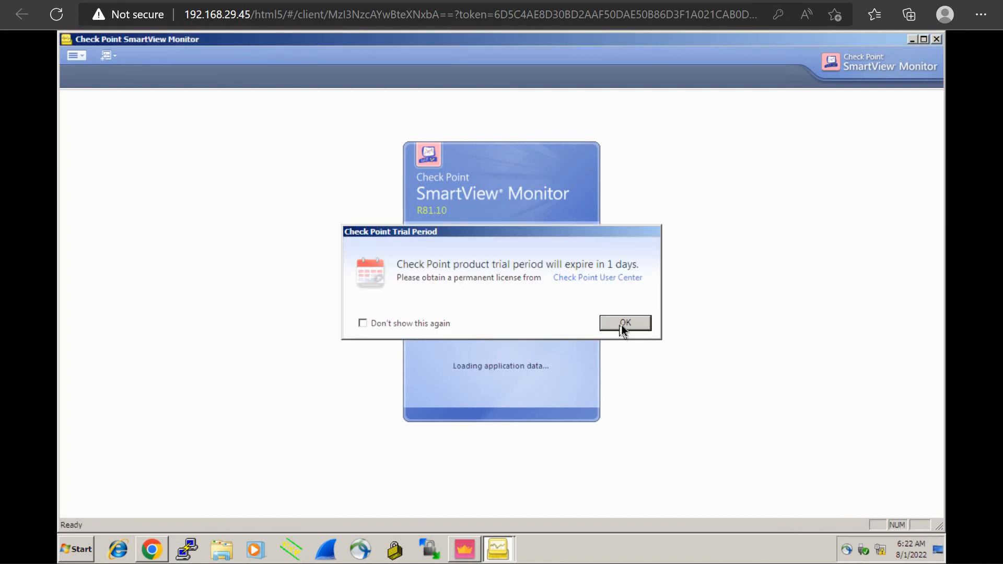
pyautogui.click(622, 325)
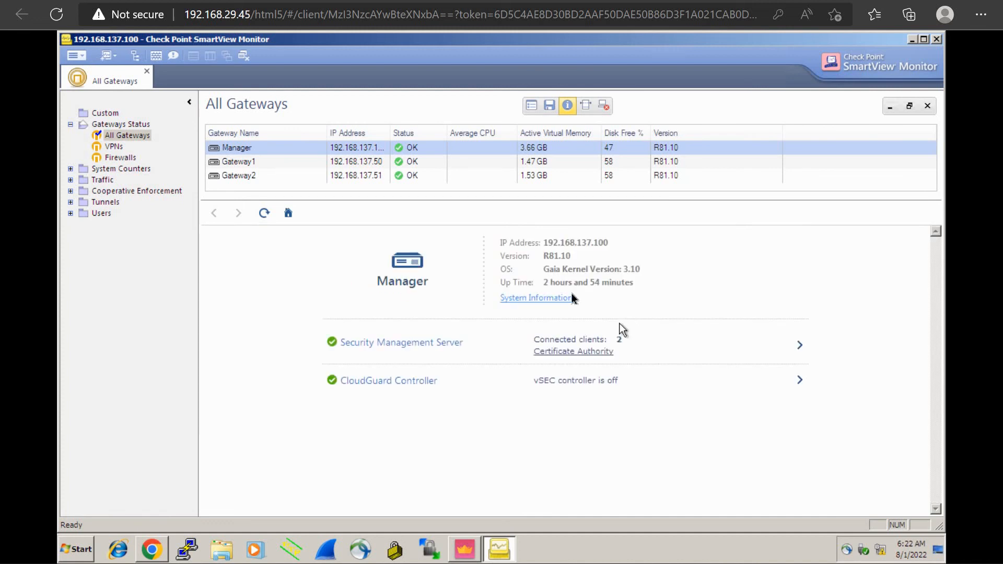
pyautogui.click(114, 146)
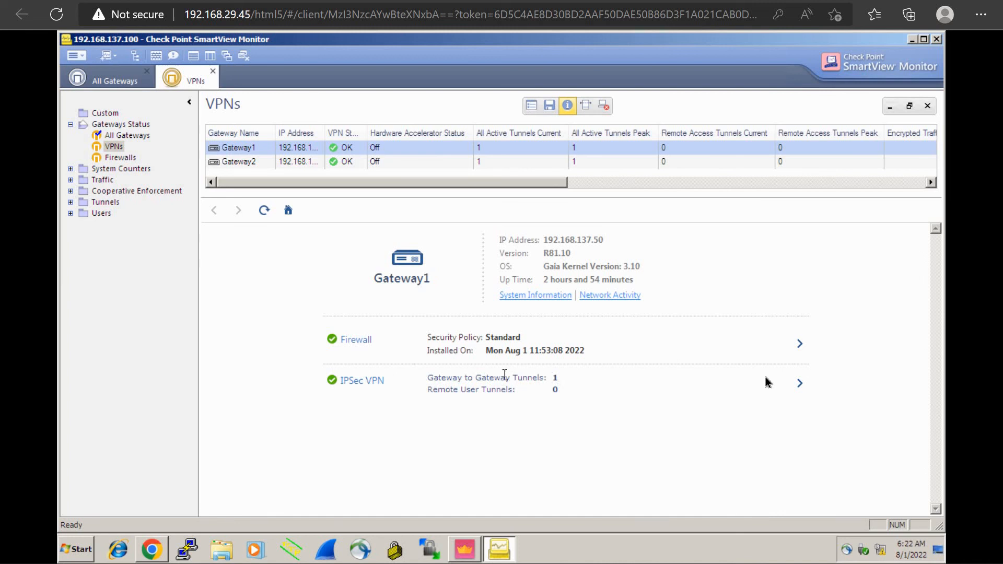
pyautogui.click(800, 384)
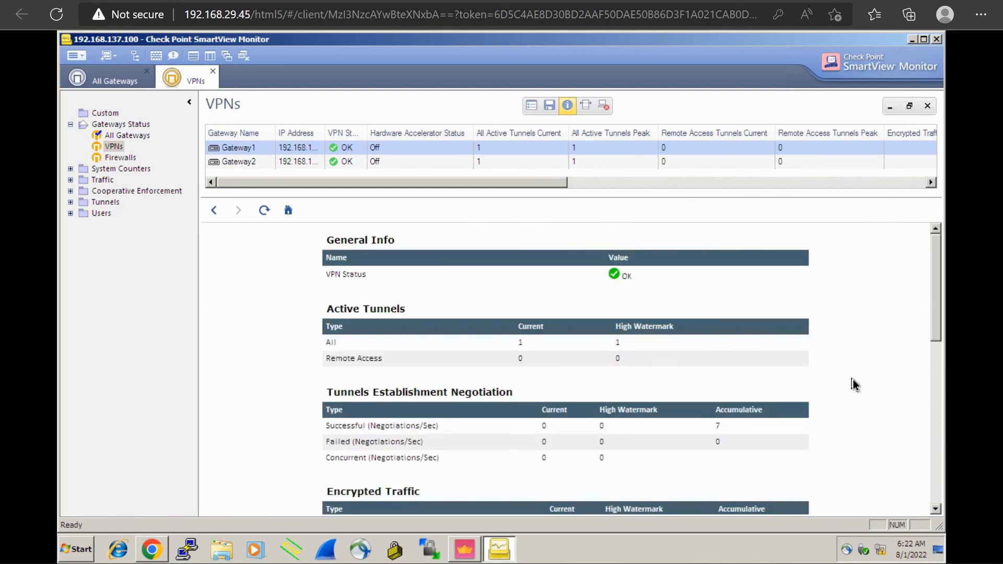
pyautogui.scroll(-1, 853, 384)
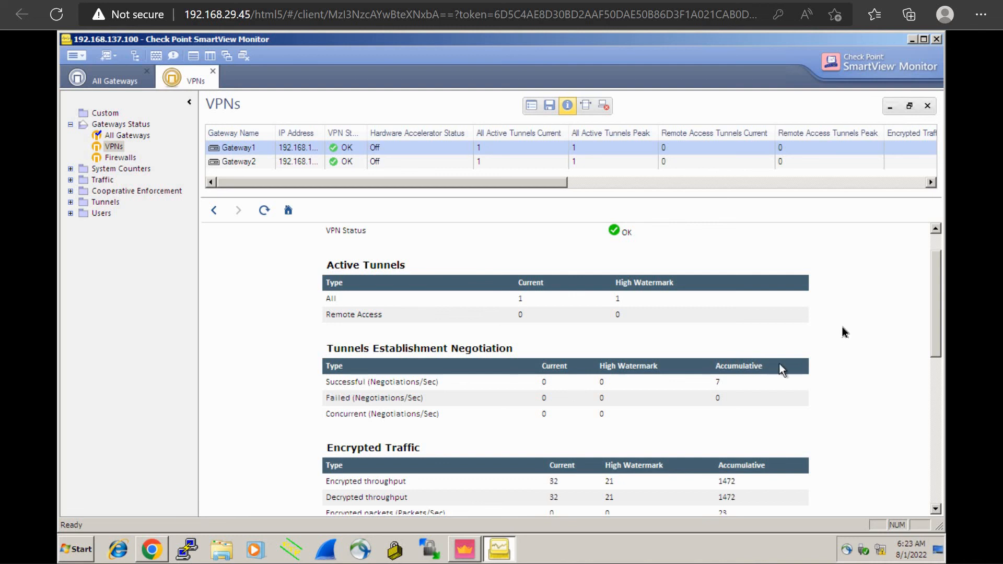
pyautogui.scroll(1, 842, 327)
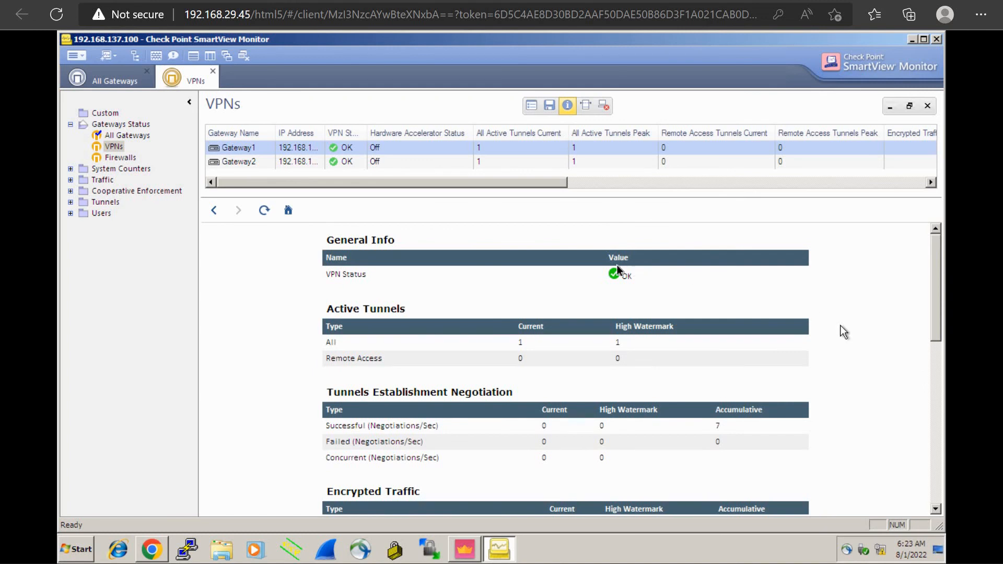
pyautogui.moveTo(650, 279); pyautogui.dragTo(592, 275)
pyautogui.click(763, 303)
pyautogui.scroll(-3, 842, 308)
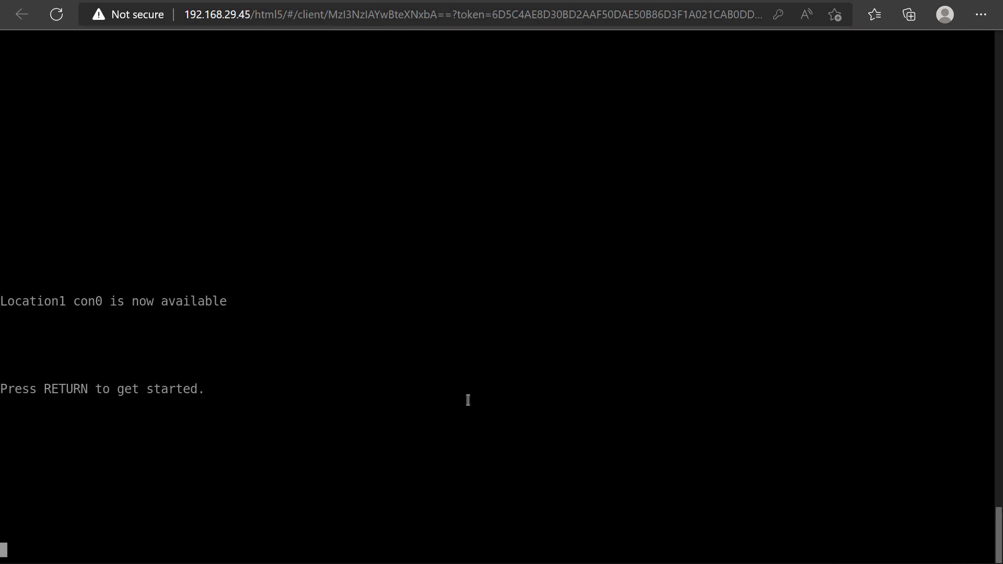
# Switch to the Location1 console and ping 20.20.20.2 to test traffic through the VPN
pyautogui.press('Return')
pyautogui.press('Return')
pyautogui.press('Return')
pyautogui.press('Return')
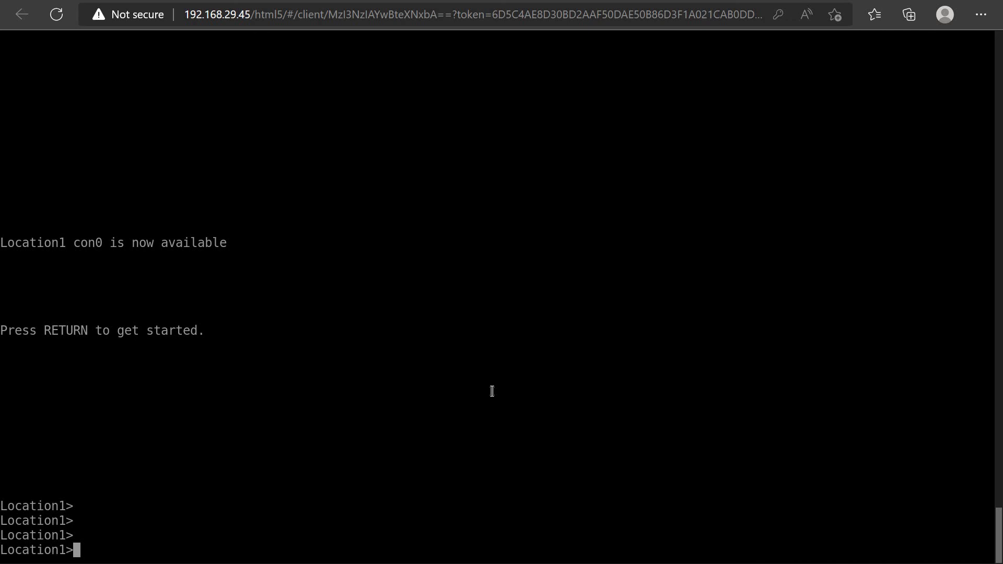
pyautogui.write('ping 20.20.20.2')
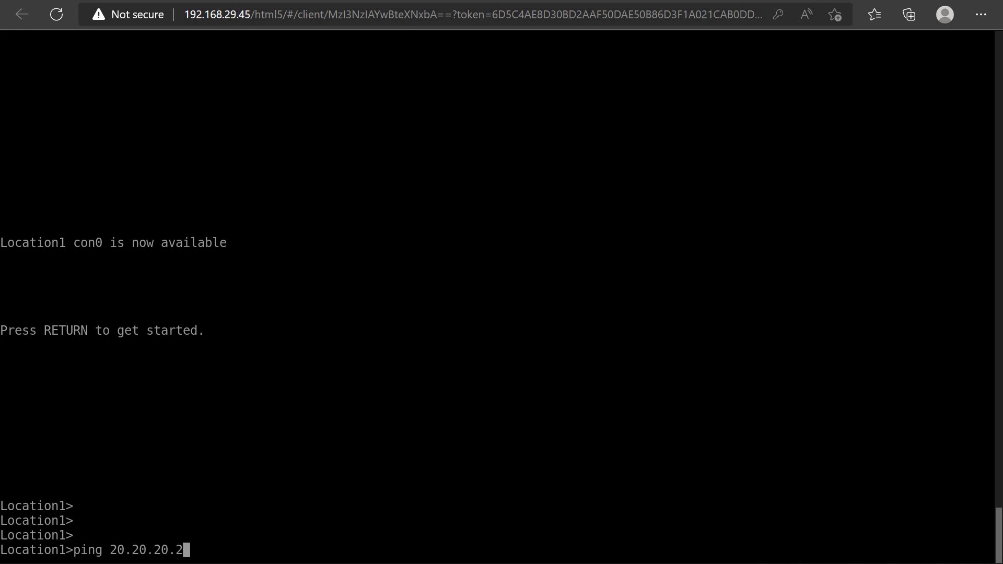
pyautogui.press('Return')
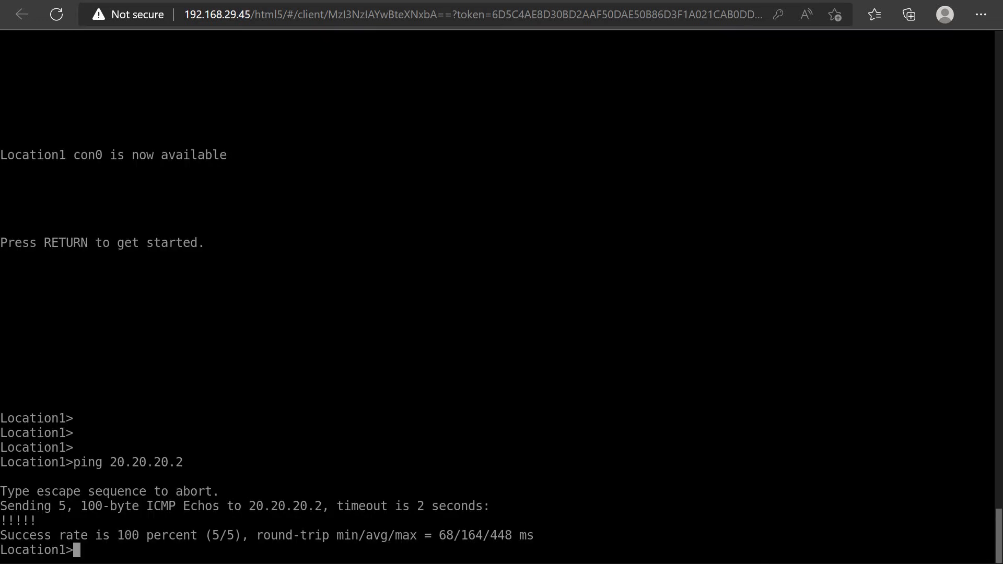
# Try to ping 20.20.20.2 from Location1's user mode with a repeat count of 1000
pyautogui.write('ping 20.0.20.')
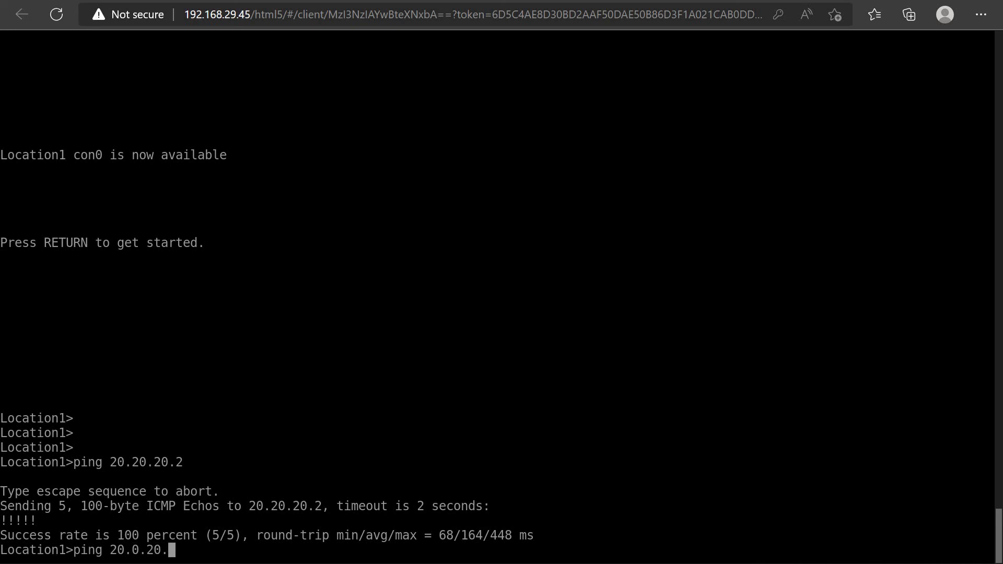
pyautogui.press('BackSpace')
pyautogui.press('BackSpace')
pyautogui.press('BackSpace')
pyautogui.press('BackSpace')
pyautogui.press('BackSpace')
pyautogui.write('20.20.2 re 1000')
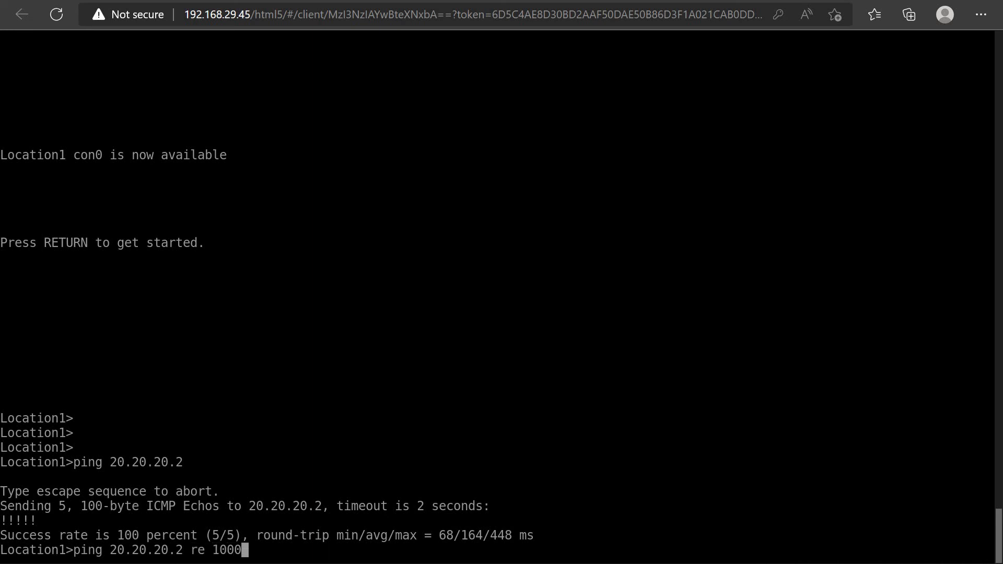
pyautogui.press('Return')
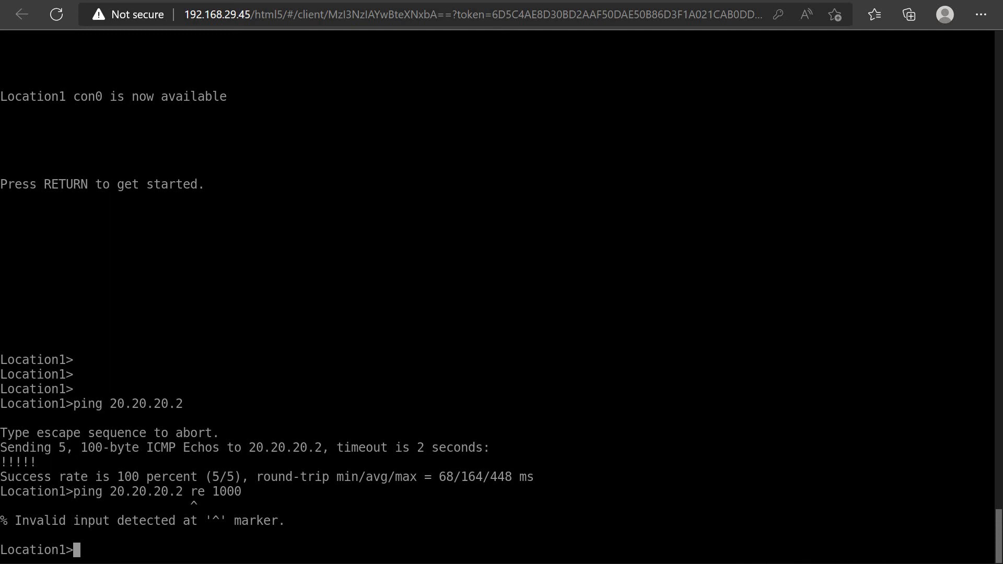
# In Location1's privileged mode, ping 20.20.20.2 with a repeat count of 1000 and check Gateway1's encrypted traffic counters in SmartView Monitor
pyautogui.write('en')
pyautogui.press('Return')
pyautogui.write('ping 20.02')
pyautogui.press('BackSpace')
pyautogui.press('BackSpace')
pyautogui.write('20.20.2 re 1000')
pyautogui.press('Return')
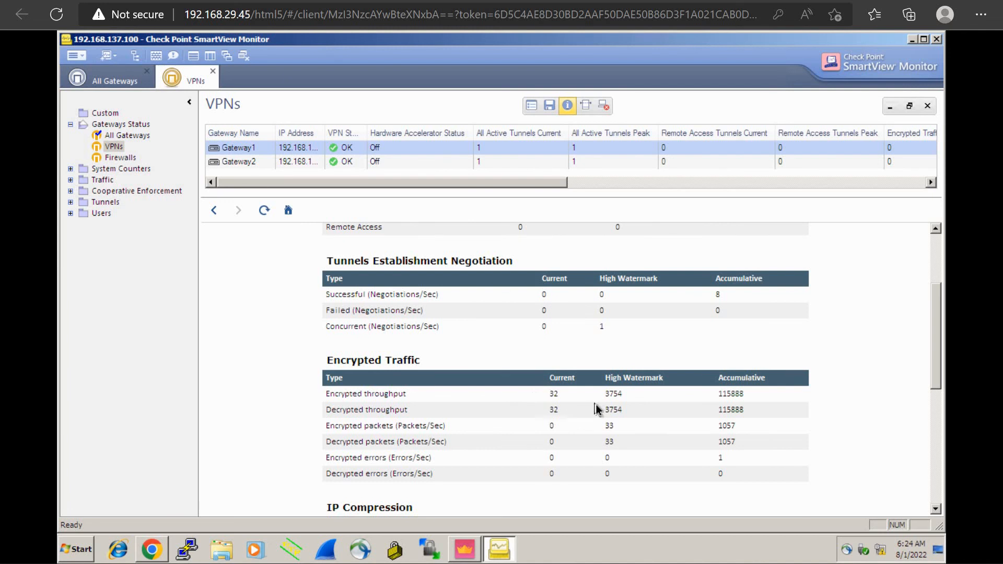
pyautogui.scroll(-2, 597, 409)
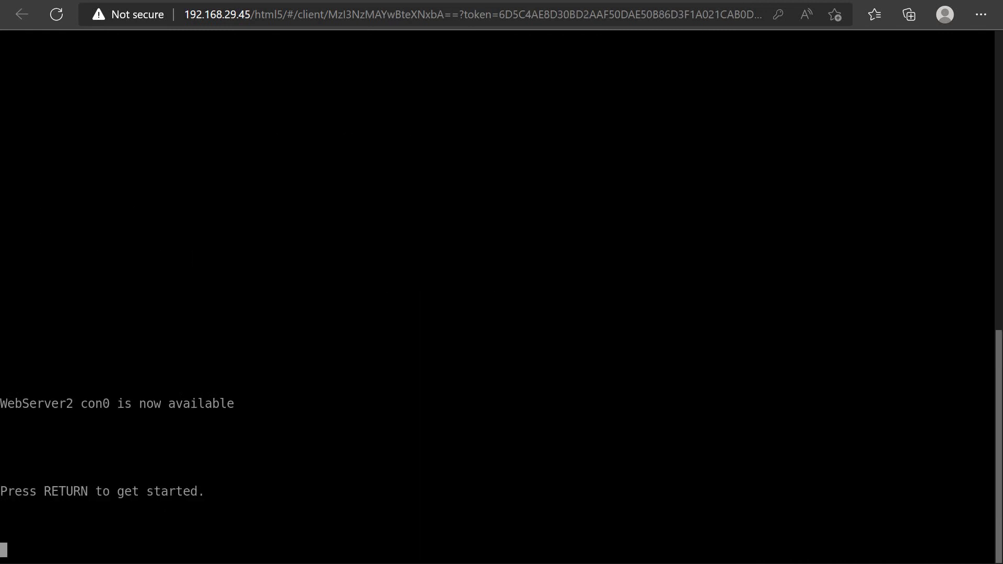
# Switch to the WebServer2 console, enter privileged mode and ping 172.16.10.1
pyautogui.press('Return')
pyautogui.press('Return')
pyautogui.press('Return')
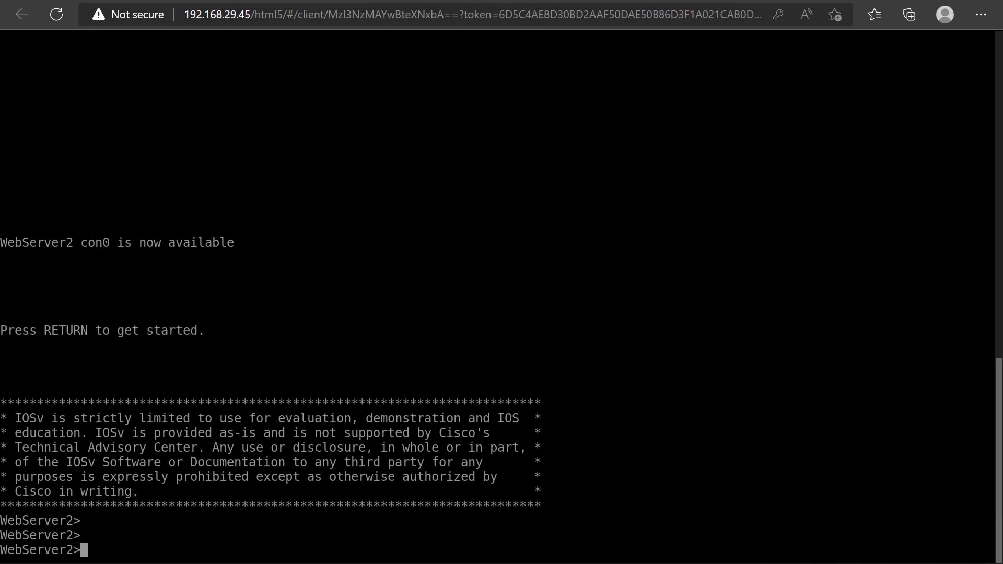
pyautogui.write('en')
pyautogui.press('Return')
pyautogui.write('pi')
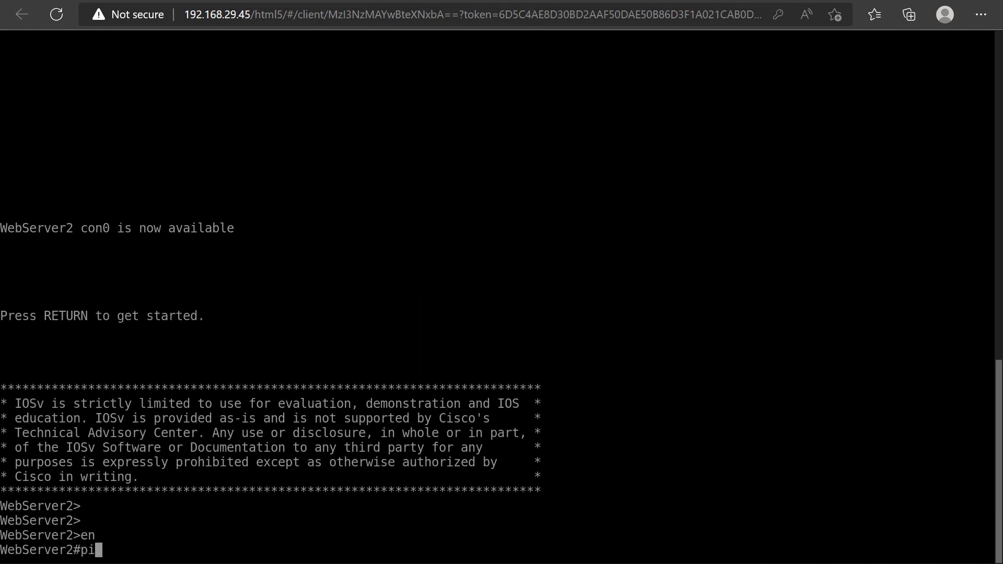
pyautogui.write('ng 172.16.10.')
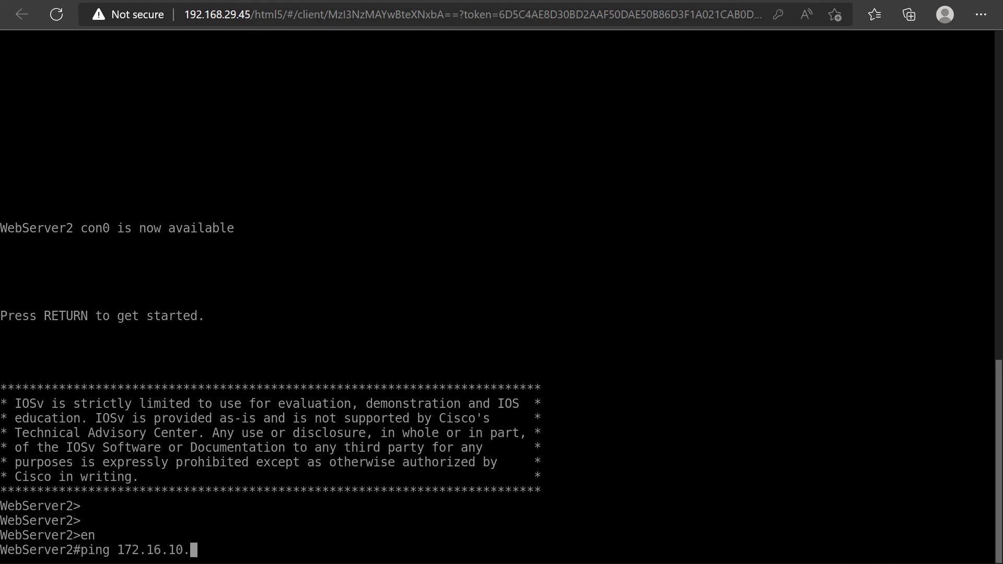
pyautogui.write('1')
pyautogui.press('Return')
# Repeat the ping to 172.16.10.1 with a count of 1000 and review Gateway1's VPN traffic statistics in SmartView Monitor
pyautogui.press('Up')
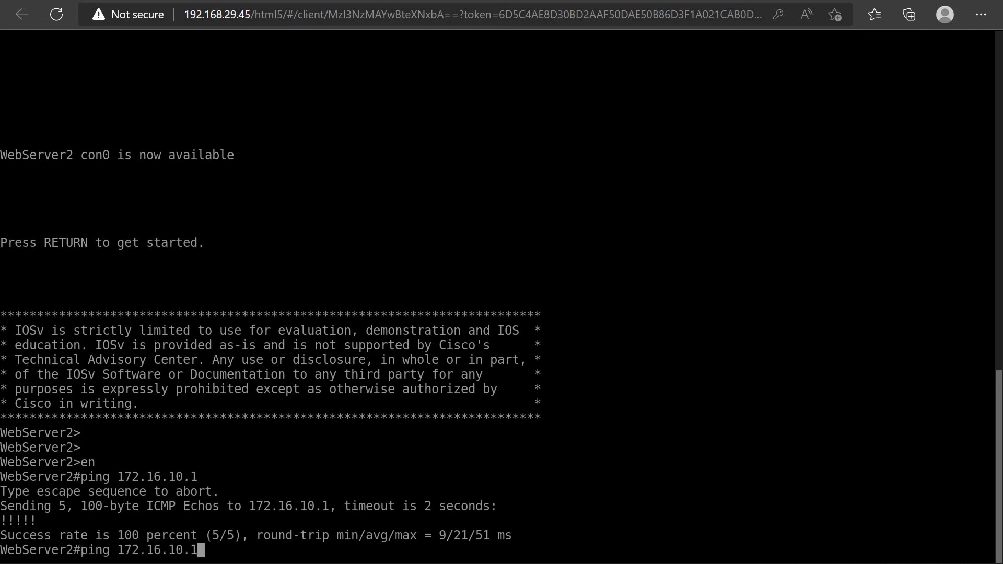
pyautogui.write('re 1000')
pyautogui.press('Return')
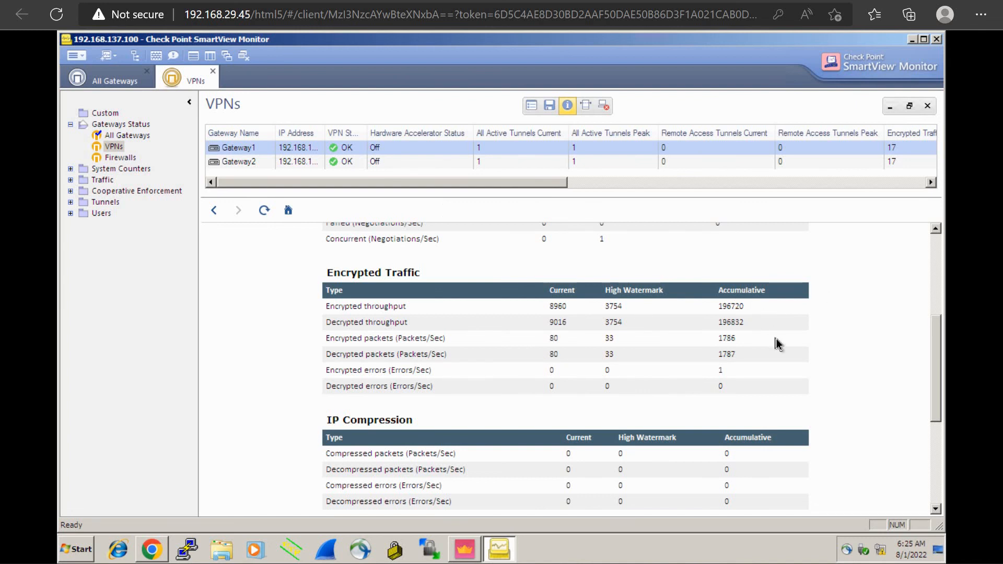
pyautogui.scroll(-4, 776, 339)
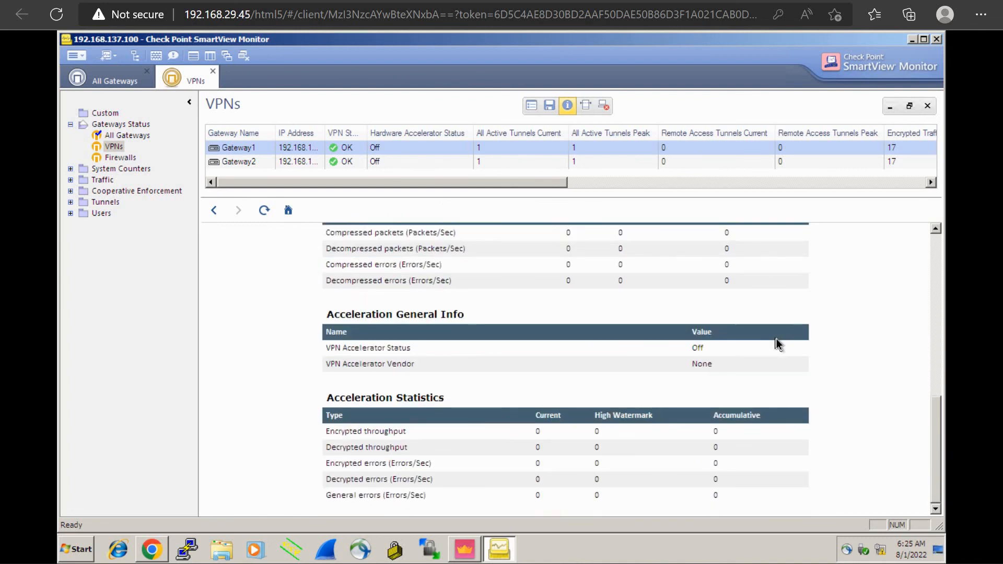
pyautogui.scroll(8, 777, 339)
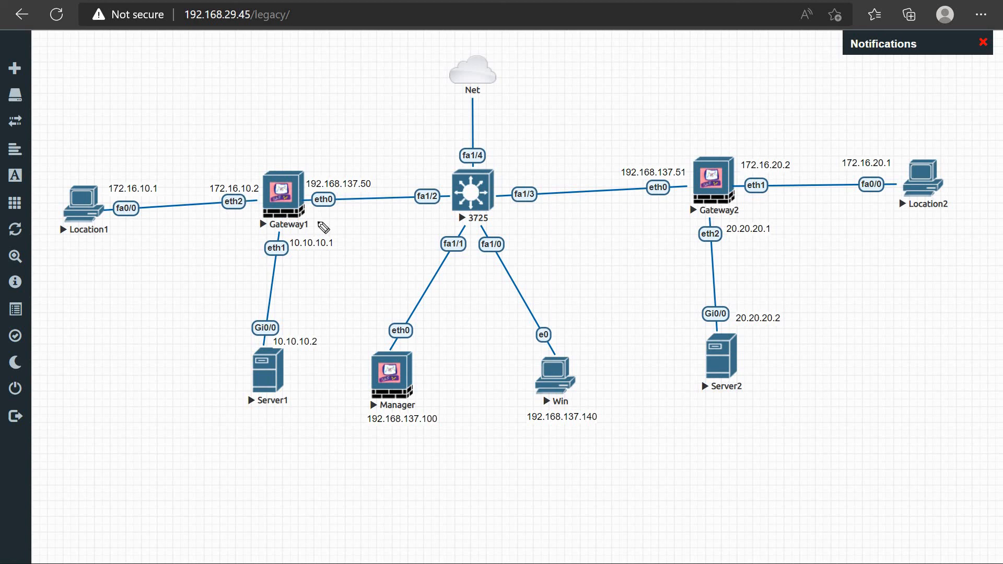
# On the lab topology, draw arrows to Gateway1 and Gateway2 and annotate Gateway2 as "Externally" managed, with "Cisco ASA" and "Fortigate" as examples
pyautogui.moveTo(276, 124)
pyautogui.mouseDown()
pyautogui.moveTo(281, 155)
pyautogui.moveTo(294, 144)
pyautogui.mouseUp()
pyautogui.moveTo(681, 104)
pyautogui.mouseDown()
pyautogui.moveTo(716, 117)
pyautogui.moveTo(730, 71)
pyautogui.moveTo(789, 85)
pyautogui.moveTo(815, 60)
pyautogui.moveTo(825, 106)
pyautogui.moveTo(777, 110)
pyautogui.moveTo(822, 122)
pyautogui.moveTo(838, 99)
pyautogui.moveTo(871, 97)
pyautogui.moveTo(873, 105)
pyautogui.mouseUp()
pyautogui.moveTo(860, 103); pyautogui.dragTo(874, 98)
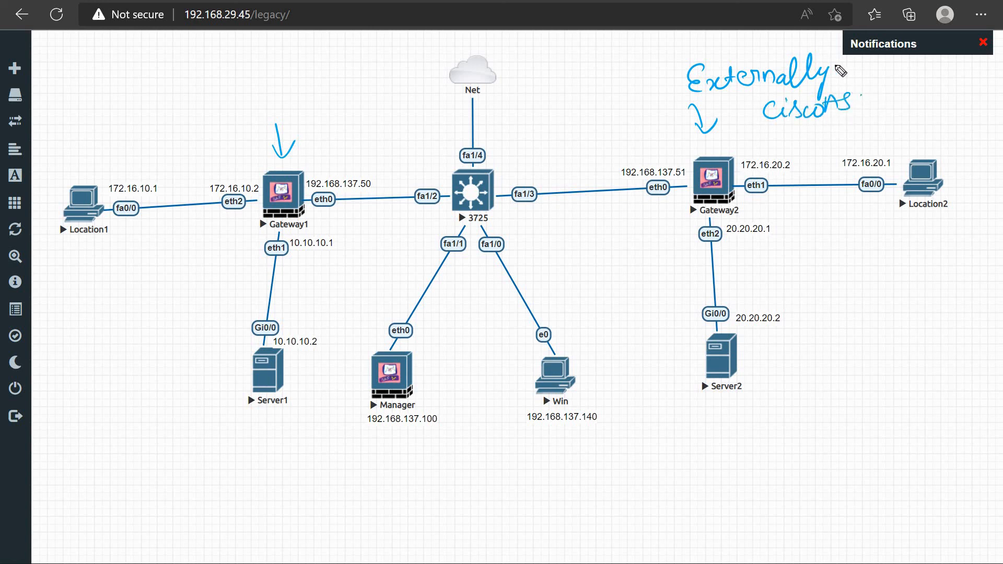
pyautogui.moveTo(789, 139)
pyautogui.mouseDown()
pyautogui.moveTo(786, 147)
pyautogui.moveTo(805, 134)
pyautogui.moveTo(836, 147)
pyautogui.moveTo(852, 138)
pyautogui.moveTo(852, 159)
pyautogui.moveTo(864, 138)
pyautogui.moveTo(888, 142)
pyautogui.moveTo(895, 131)
pyautogui.mouseUp()
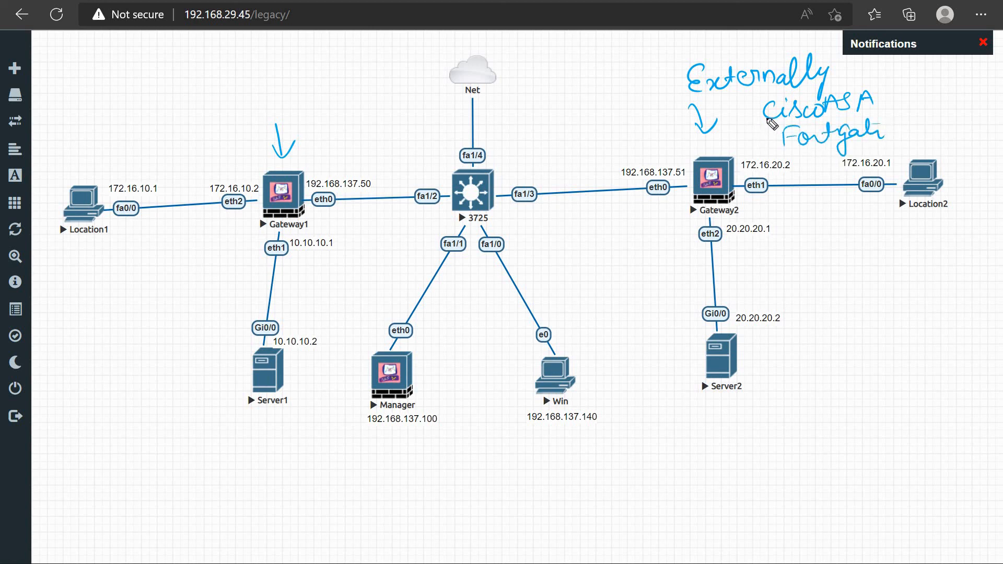
pyautogui.moveTo(755, 138); pyautogui.dragTo(799, 146)
# Circle Manager, Gateway1 and Gateway2 on the topology and label both gateways "CP"
pyautogui.moveTo(424, 343)
pyautogui.mouseDown()
pyautogui.moveTo(336, 379)
pyautogui.moveTo(423, 329)
pyautogui.mouseUp()
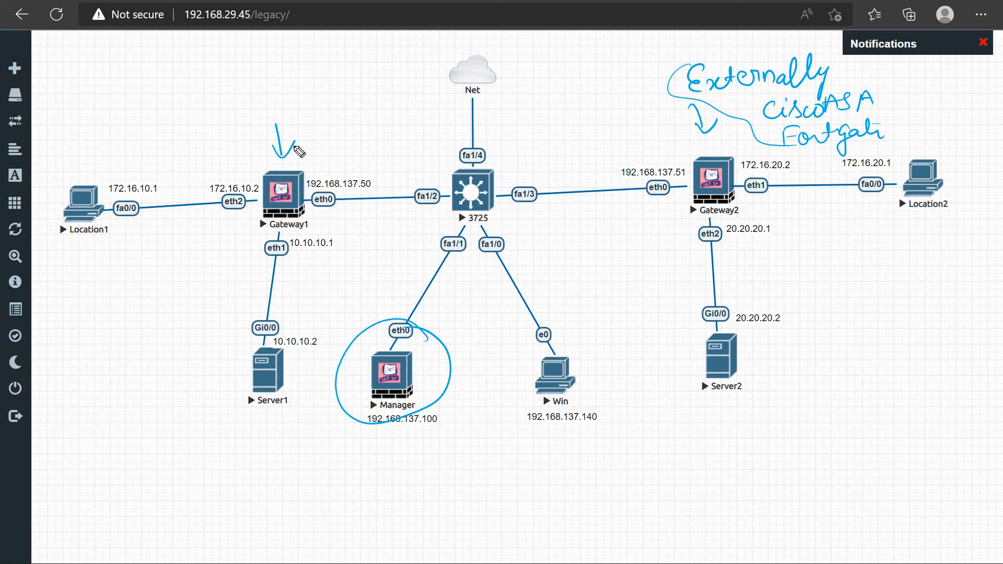
pyautogui.moveTo(301, 143); pyautogui.dragTo(253, 137)
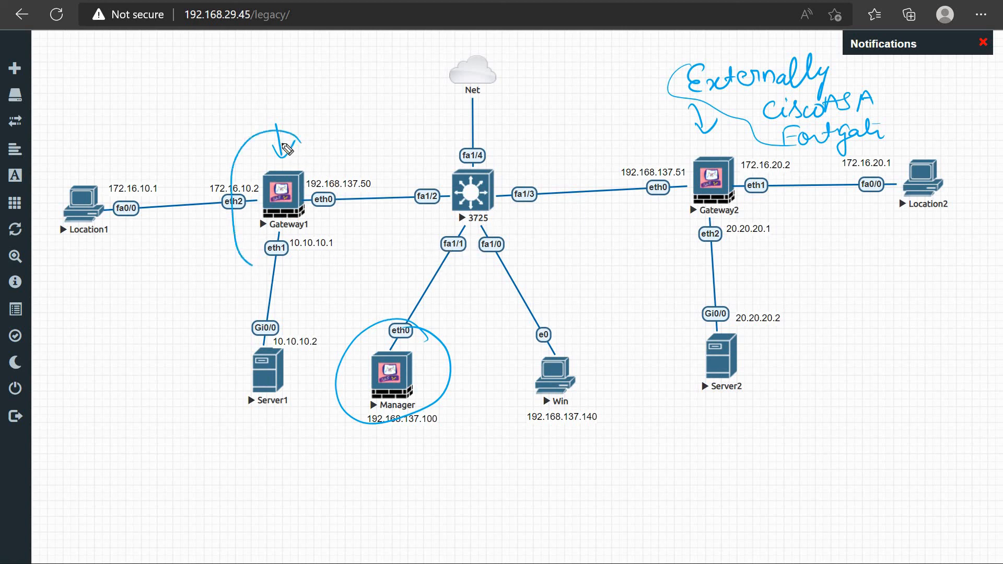
pyautogui.moveTo(283, 90)
pyautogui.mouseDown()
pyautogui.moveTo(284, 114)
pyautogui.moveTo(299, 110)
pyautogui.moveTo(293, 98)
pyautogui.mouseUp()
pyautogui.moveTo(727, 148)
pyautogui.mouseDown()
pyautogui.moveTo(761, 210)
pyautogui.moveTo(735, 159)
pyautogui.mouseUp()
pyautogui.moveTo(814, 207); pyautogui.dragTo(826, 222)
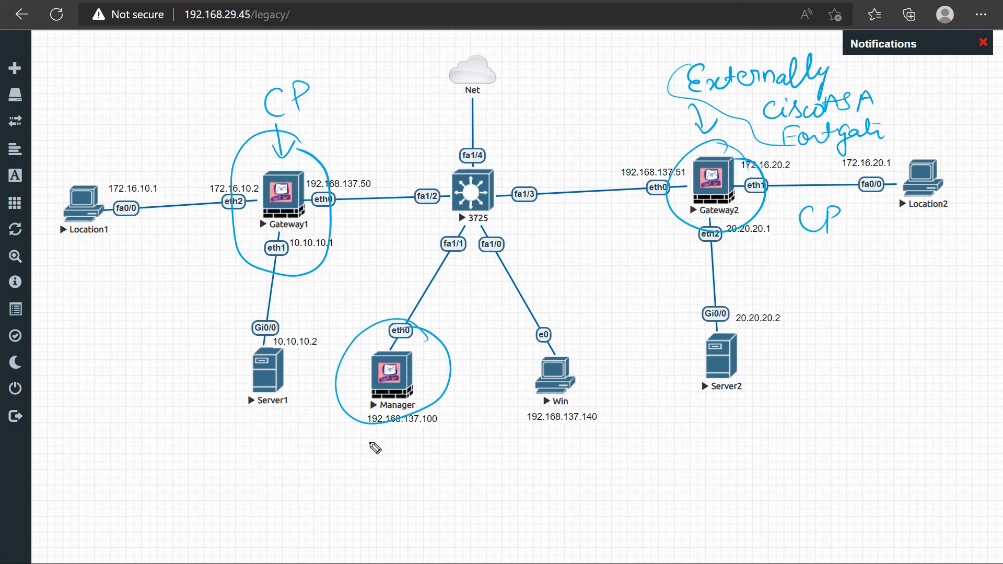
# Label Manager "Single" and link it to Gateway1, and sketch a separate box labelled "Manger" connected to Gateway2
pyautogui.moveTo(368, 439)
pyautogui.mouseDown()
pyautogui.moveTo(350, 458)
pyautogui.moveTo(397, 471)
pyautogui.moveTo(432, 448)
pyautogui.moveTo(412, 434)
pyautogui.mouseUp()
pyautogui.moveTo(328, 169)
pyautogui.mouseDown()
pyautogui.moveTo(228, 208)
pyautogui.moveTo(314, 202)
pyautogui.mouseUp()
pyautogui.moveTo(403, 329); pyautogui.dragTo(334, 189)
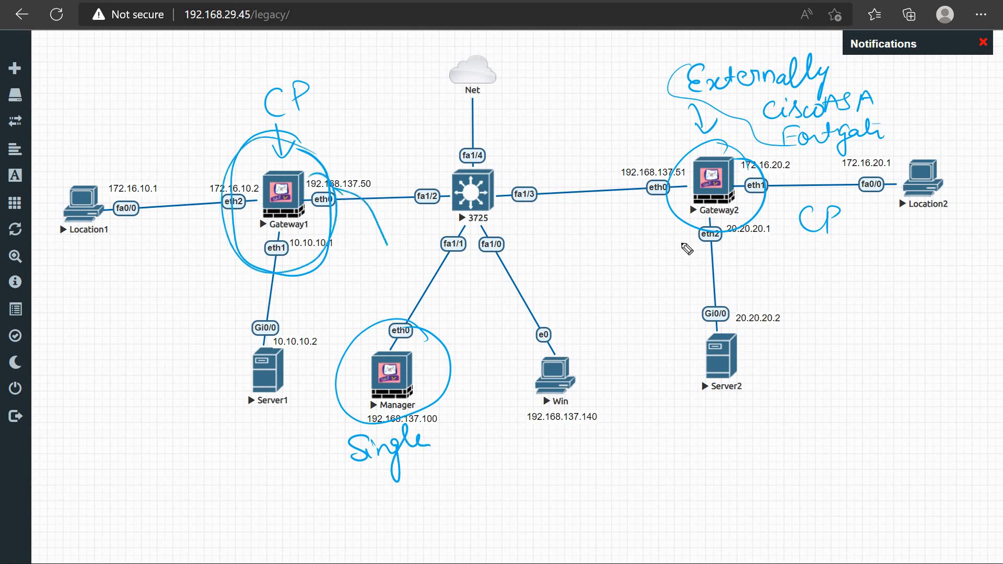
pyautogui.moveTo(692, 231)
pyautogui.mouseDown()
pyautogui.moveTo(738, 160)
pyautogui.moveTo(712, 413)
pyautogui.moveTo(745, 444)
pyautogui.moveTo(735, 490)
pyautogui.mouseUp()
pyautogui.moveTo(732, 448)
pyautogui.mouseDown()
pyautogui.moveTo(782, 484)
pyautogui.moveTo(733, 500)
pyautogui.mouseUp()
pyautogui.moveTo(790, 426)
pyautogui.mouseDown()
pyautogui.moveTo(791, 442)
pyautogui.moveTo(842, 441)
pyautogui.moveTo(846, 456)
pyautogui.moveTo(886, 439)
pyautogui.mouseUp()
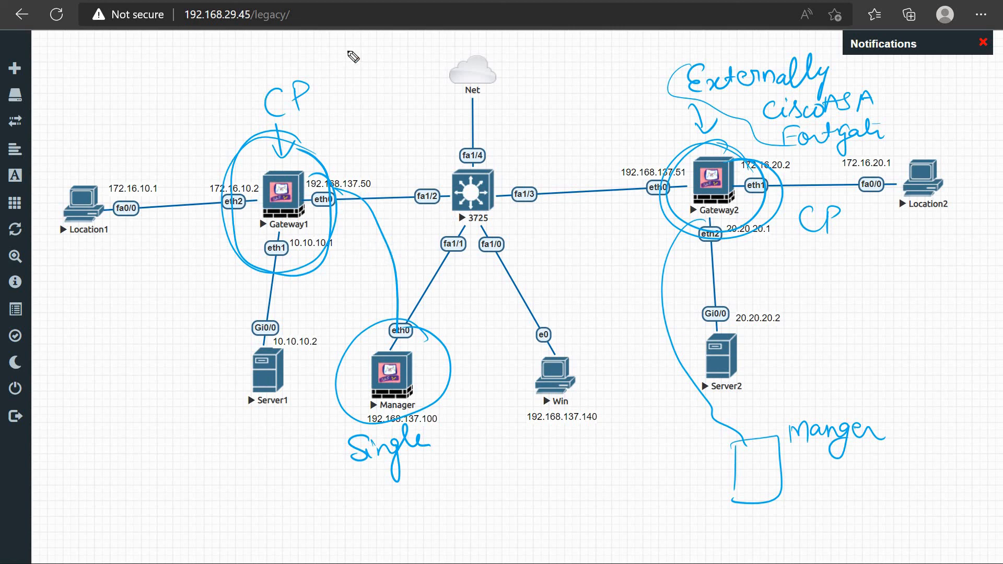
# Write "Internet" beside the Net cloud, draw the traffic path from Location1 to Gateway2, and add a circled "NAT" near Gateway1
pyautogui.moveTo(345, 51)
pyautogui.mouseDown()
pyautogui.moveTo(340, 71)
pyautogui.moveTo(429, 58)
pyautogui.moveTo(435, 45)
pyautogui.mouseUp()
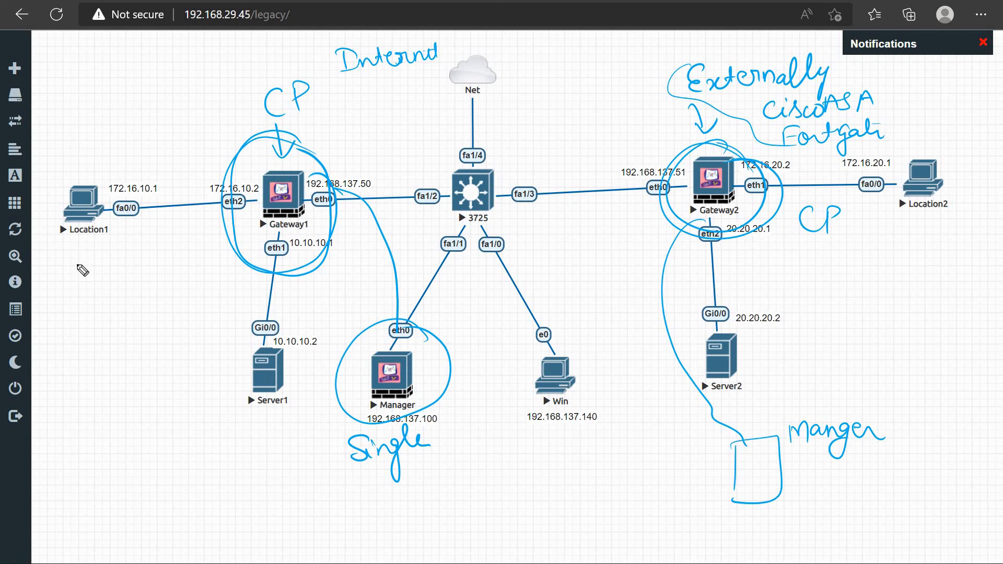
pyautogui.moveTo(77, 267); pyautogui.dragTo(142, 258)
pyautogui.moveTo(296, 258)
pyautogui.mouseDown()
pyautogui.moveTo(673, 199)
pyautogui.moveTo(662, 215)
pyautogui.mouseUp()
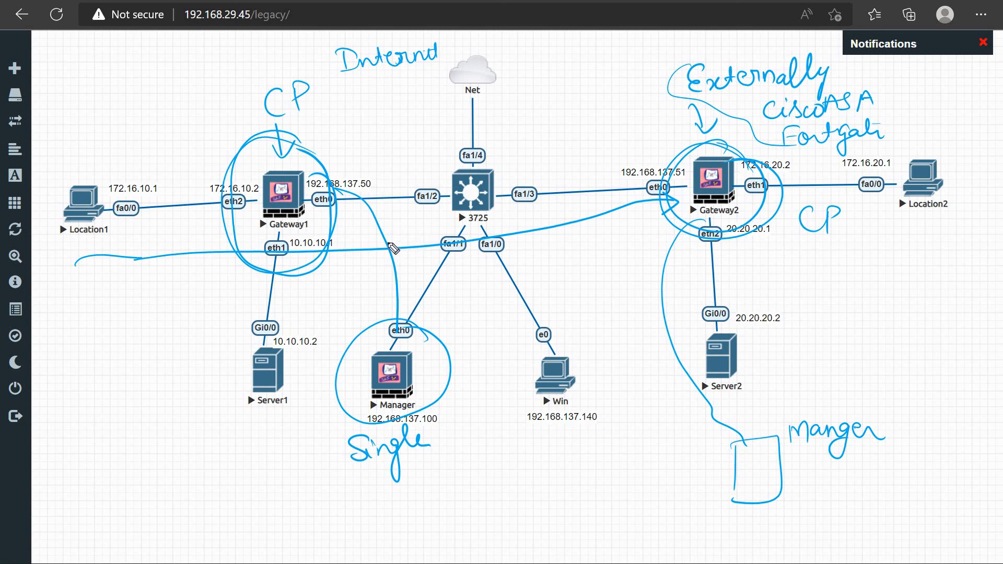
pyautogui.moveTo(340, 144); pyautogui.dragTo(342, 160)
pyautogui.moveTo(339, 144)
pyautogui.mouseDown()
pyautogui.moveTo(358, 150)
pyautogui.moveTo(359, 142)
pyautogui.mouseUp()
pyautogui.moveTo(369, 140)
pyautogui.mouseDown()
pyautogui.moveTo(366, 154)
pyautogui.moveTo(377, 150)
pyautogui.mouseUp()
pyautogui.moveTo(367, 147); pyautogui.dragTo(393, 138)
pyautogui.moveTo(387, 139)
pyautogui.mouseDown()
pyautogui.moveTo(366, 173)
pyautogui.moveTo(330, 135)
pyautogui.mouseUp()
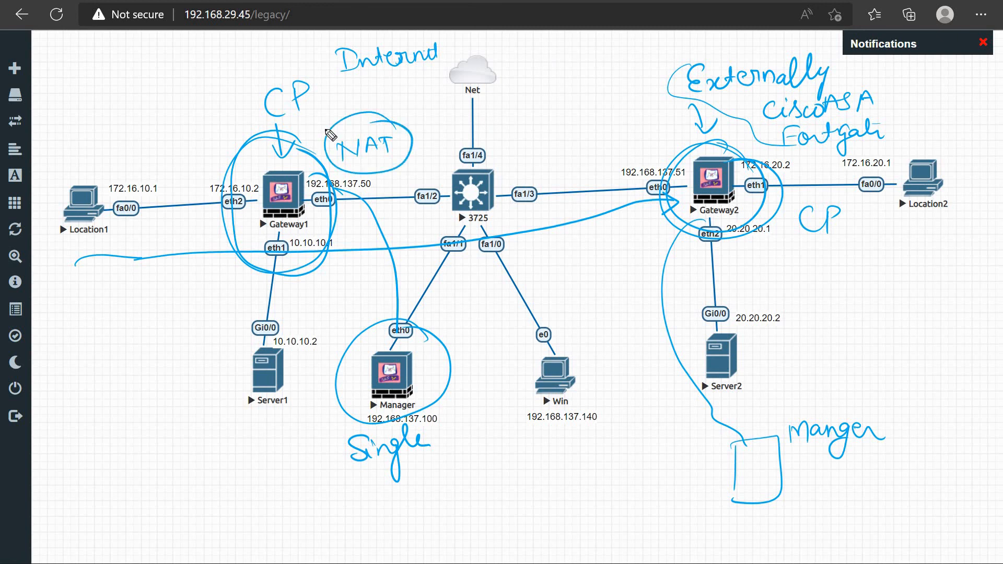